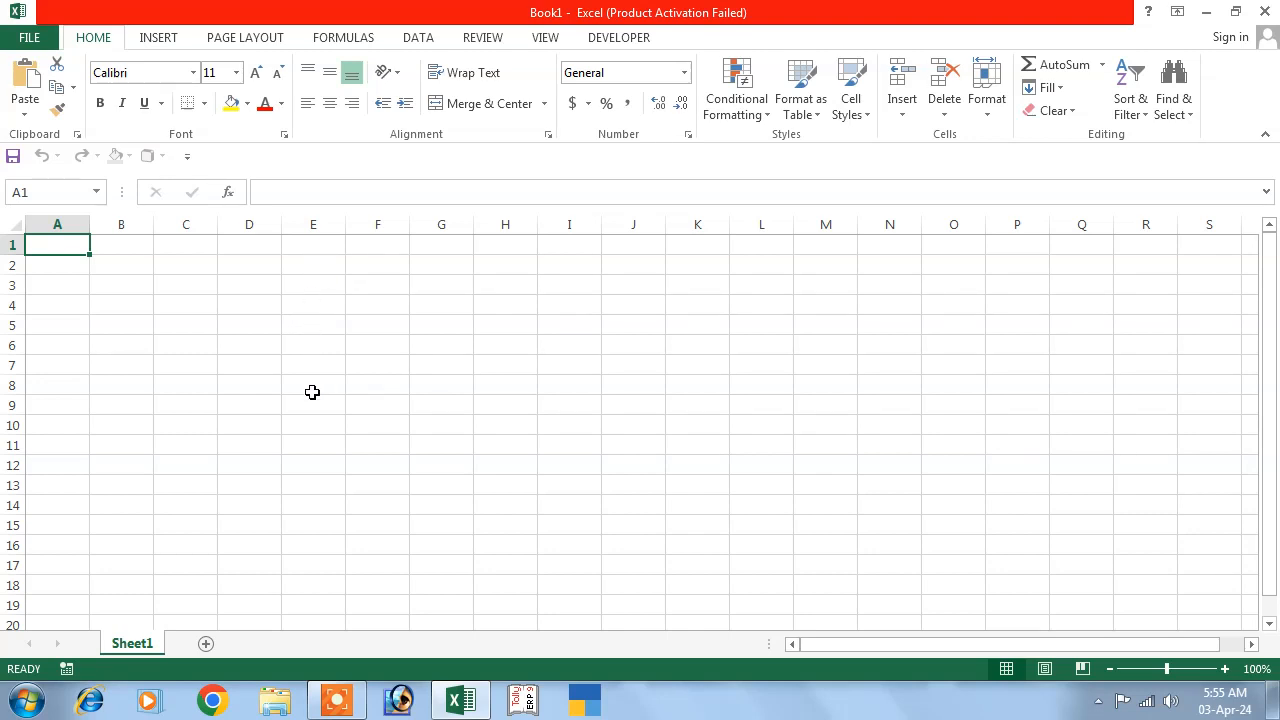
{"action": "left_click", "coordinate": [379, 222]}
{"action": "left_click", "coordinate": [441, 222]}
{"action": "left_click", "coordinate": [488, 221]}
{"action": "left_click", "coordinate": [566, 220]}
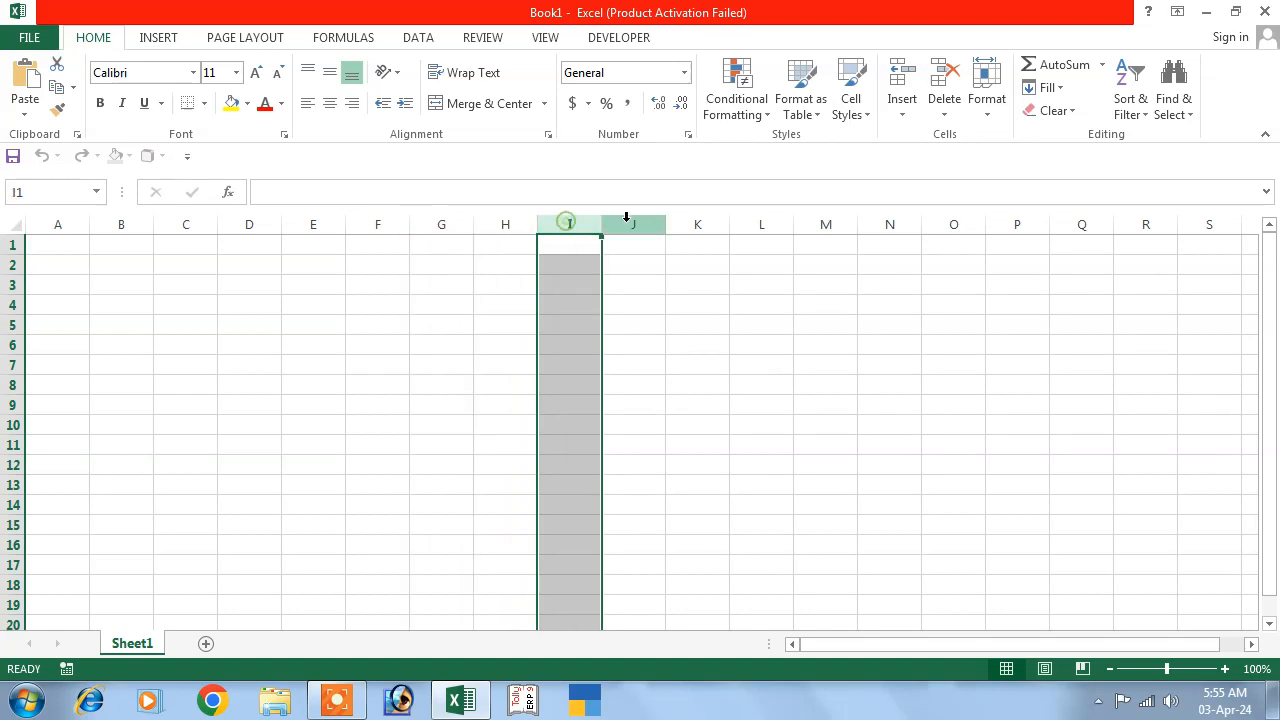
{"action": "left_click", "coordinate": [630, 221]}
{"action": "left_click", "coordinate": [695, 222]}
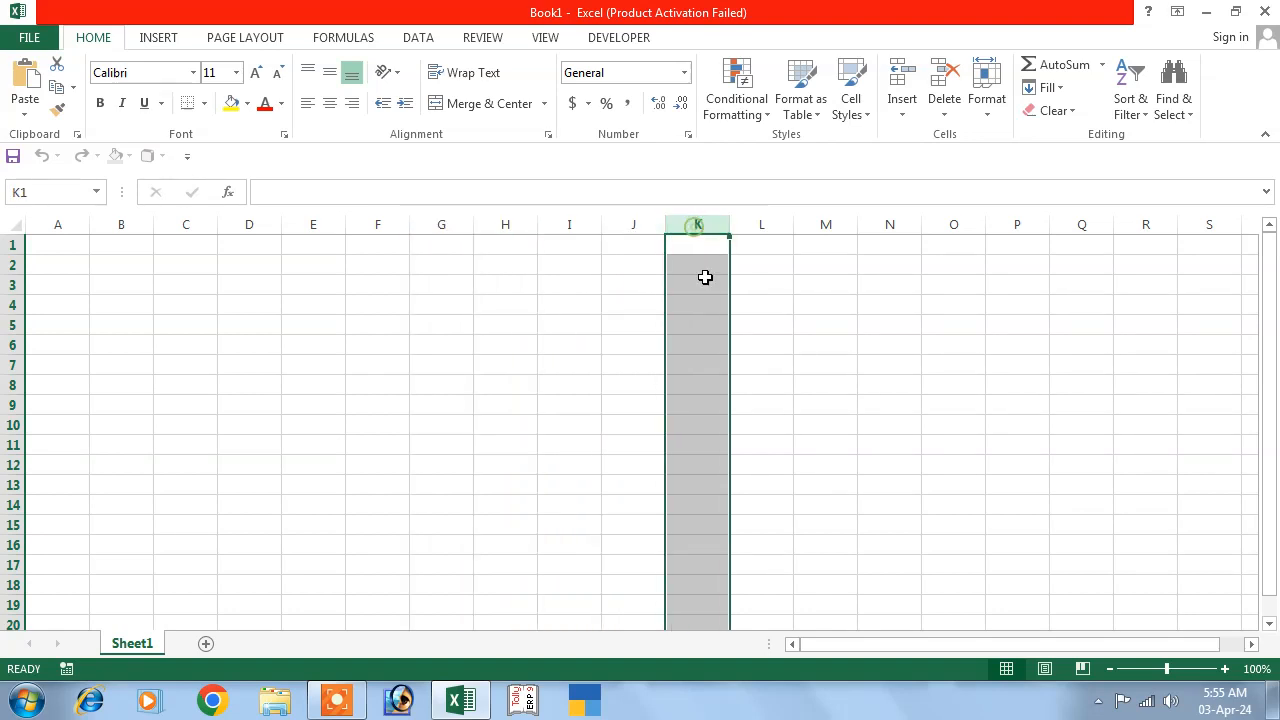
{"action": "left_click", "coordinate": [762, 222]}
{"action": "left_click", "coordinate": [826, 222]}
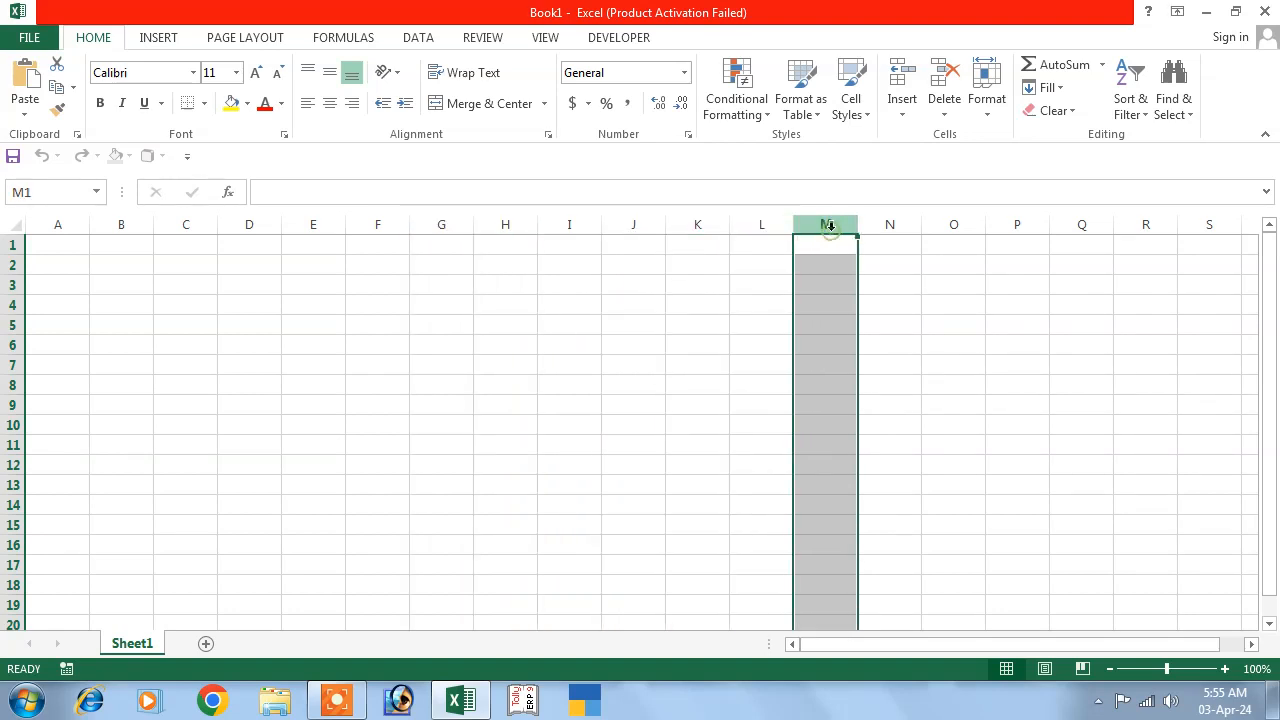
{"action": "left_click", "coordinate": [12, 245]}
{"action": "left_click", "coordinate": [12, 265]}
{"action": "left_click", "coordinate": [12, 285]}
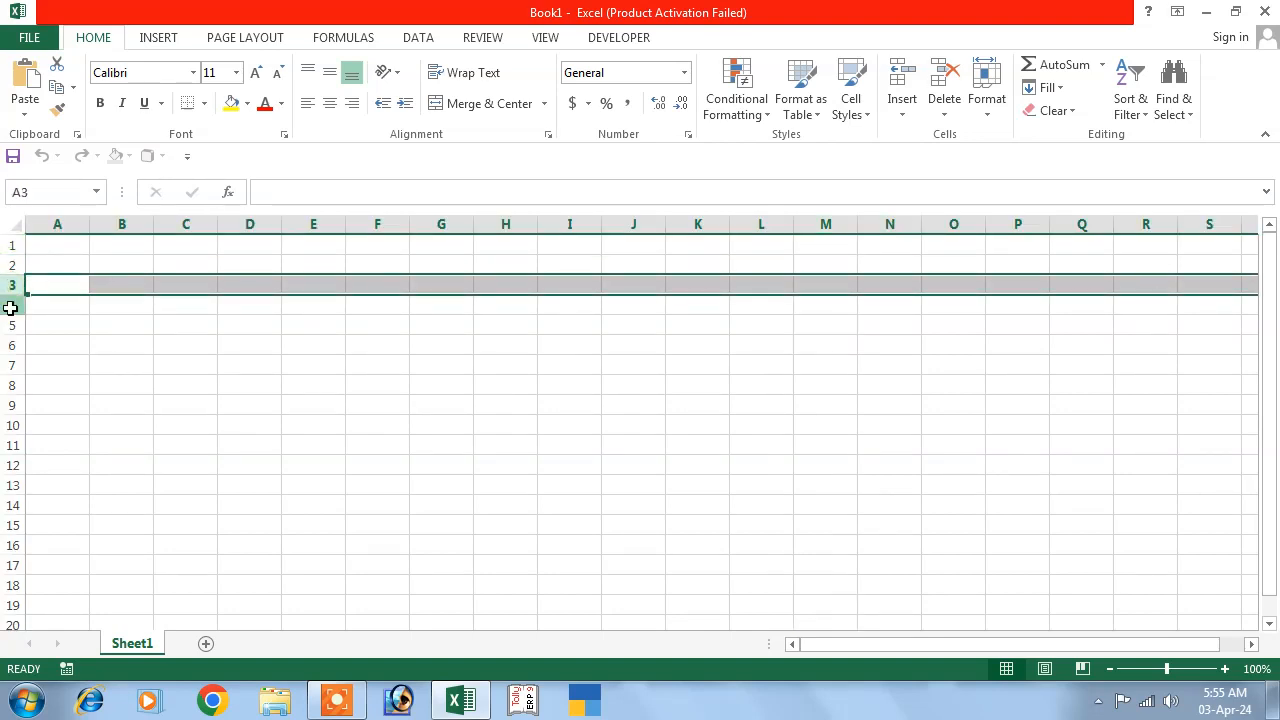
{"action": "left_click", "coordinate": [10, 305]}
{"action": "left_click", "coordinate": [11, 325]}
{"action": "left_click", "coordinate": [13, 345]}
{"action": "left_click", "coordinate": [15, 365]}
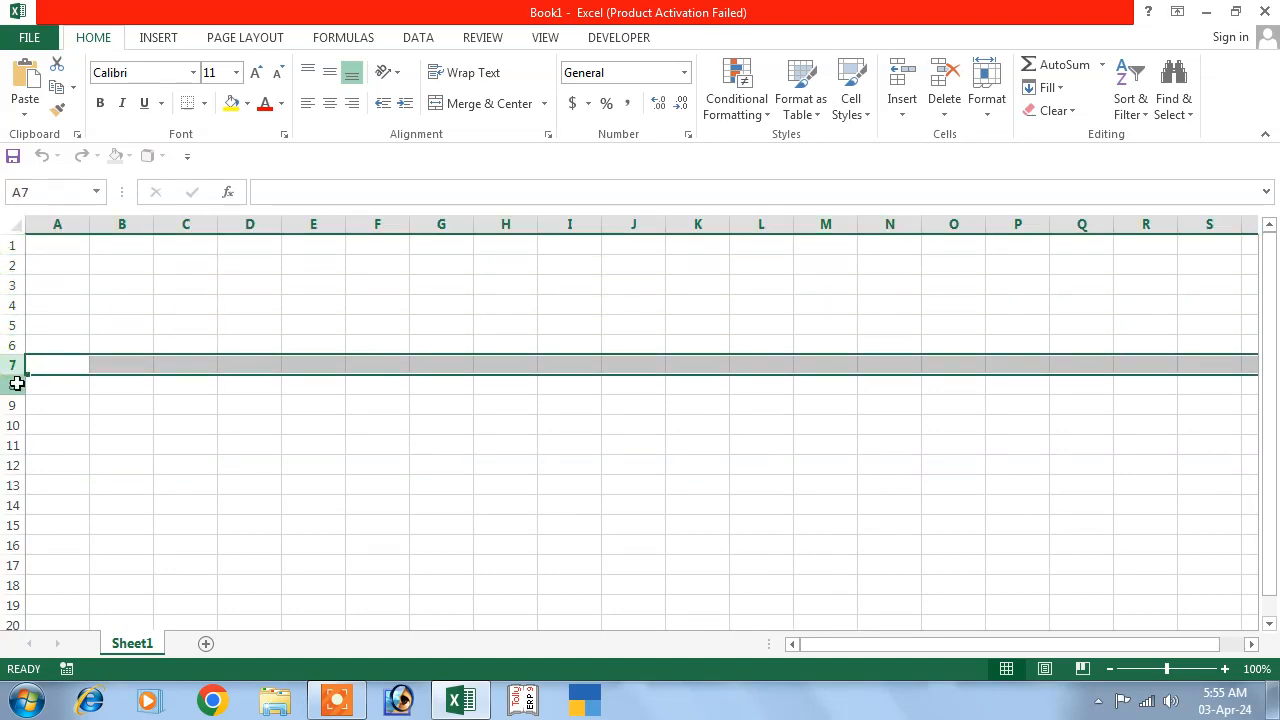
{"action": "left_click", "coordinate": [17, 383]}
{"action": "left_click", "coordinate": [171, 309]}
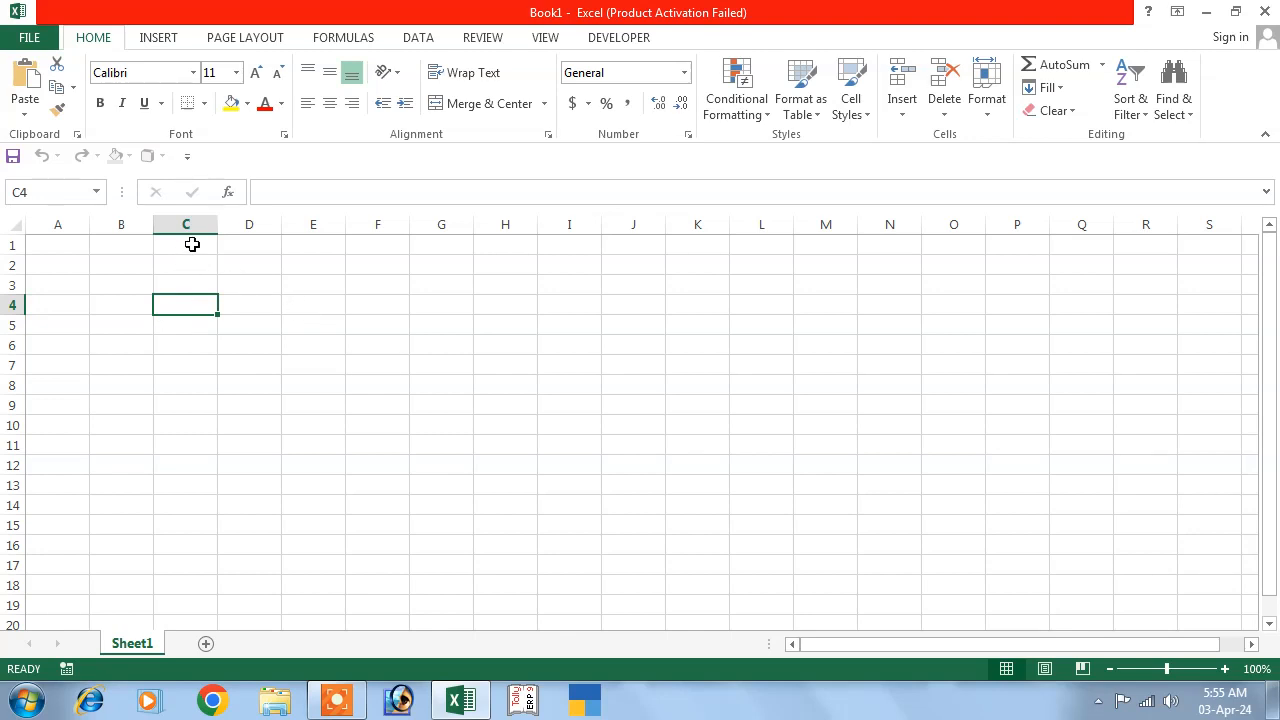
{"action": "left_click_drag", "start_coordinate": [214, 229], "coordinate": [353, 226]}
{"action": "left_click_drag", "start_coordinate": [20, 275], "coordinate": [20, 330]}
{"action": "left_click_drag", "start_coordinate": [20, 252], "coordinate": [20, 296]}
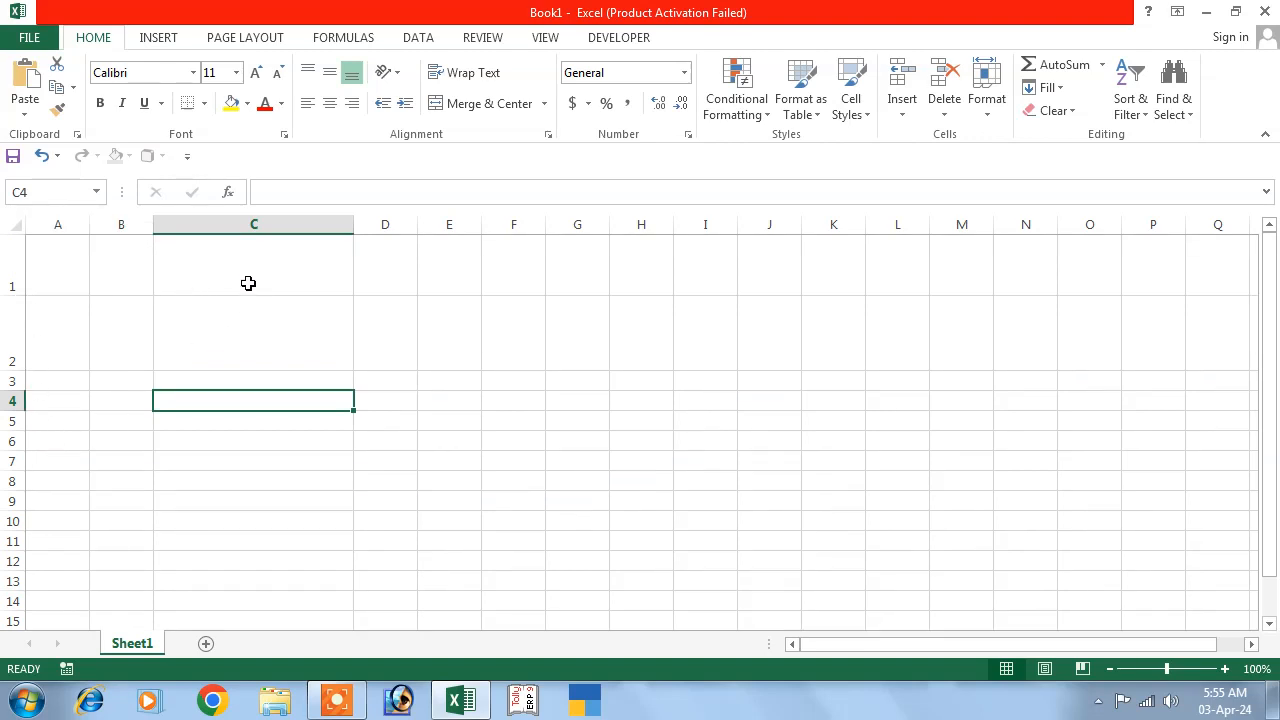
{"action": "left_click_drag", "start_coordinate": [344, 236], "coordinate": [233, 234]}
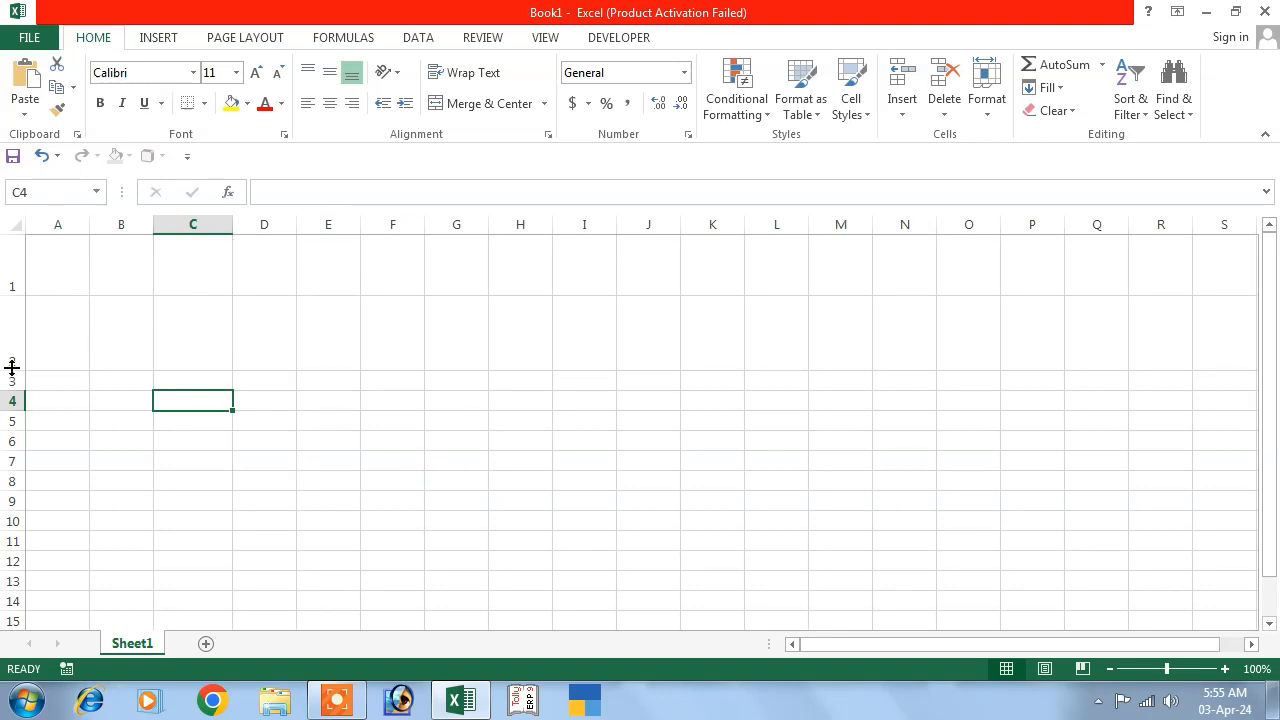
{"action": "left_click_drag", "start_coordinate": [14, 370], "coordinate": [12, 260]}
{"action": "left_click", "coordinate": [12, 248]}
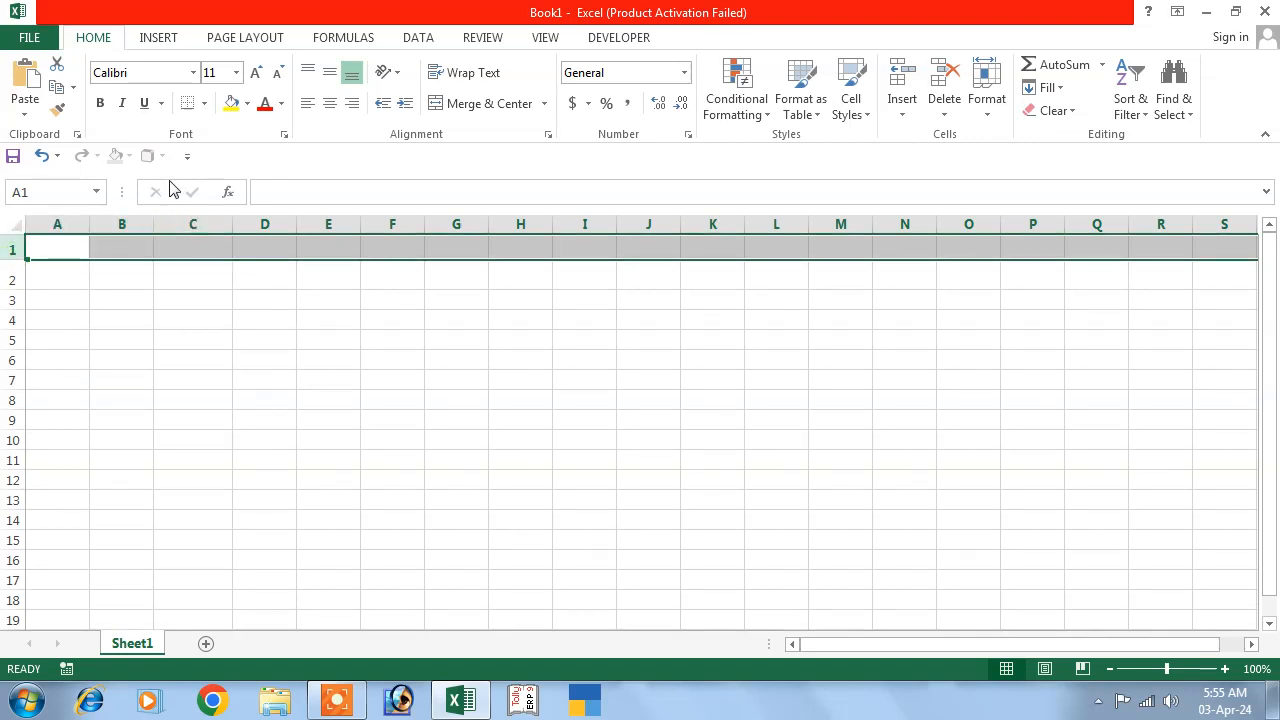
{"action": "left_click", "coordinate": [42, 156]}
{"action": "left_click", "coordinate": [42, 156]}
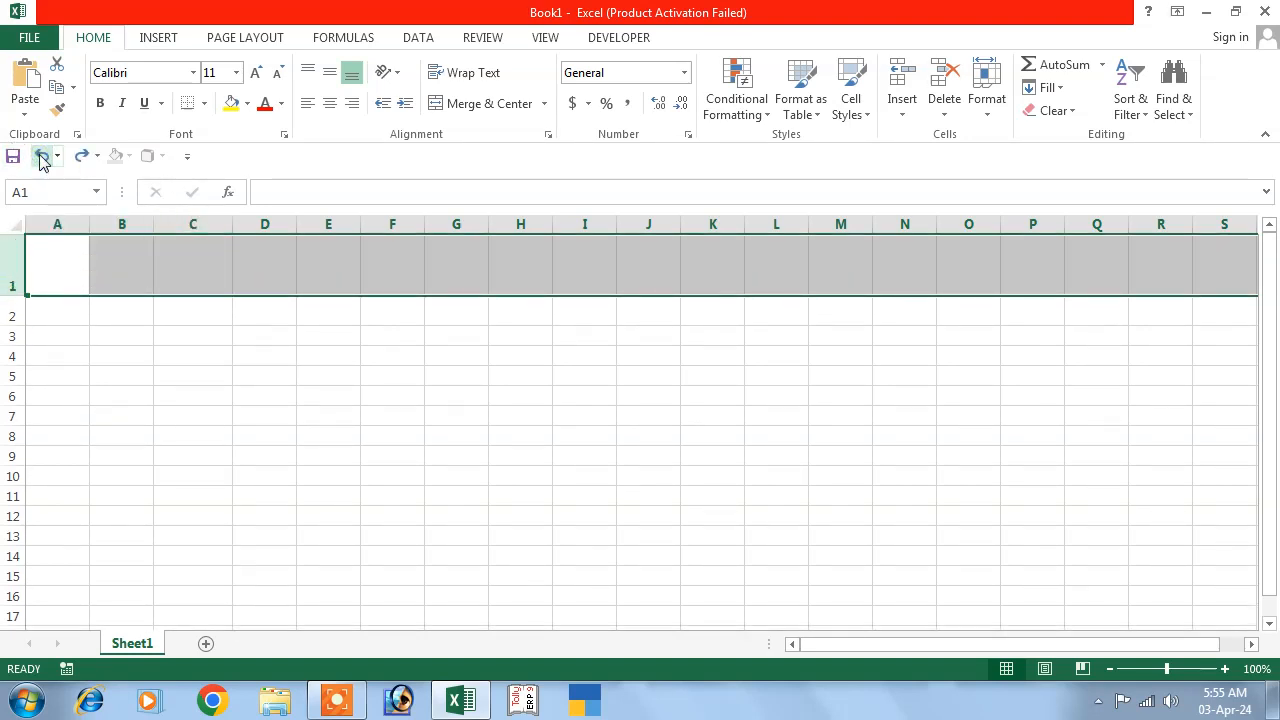
{"action": "left_click", "coordinate": [42, 156]}
{"action": "left_click", "coordinate": [42, 156]}
{"action": "left_click", "coordinate": [42, 156]}
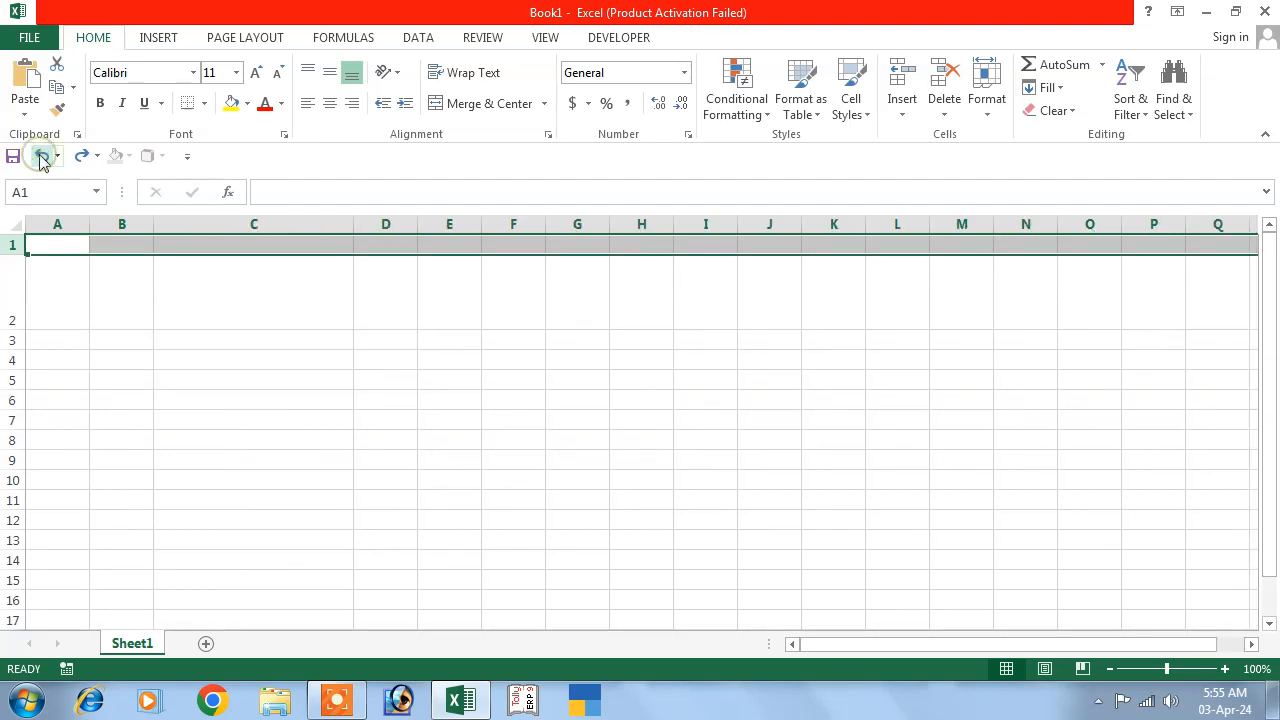
{"action": "left_click", "coordinate": [42, 156]}
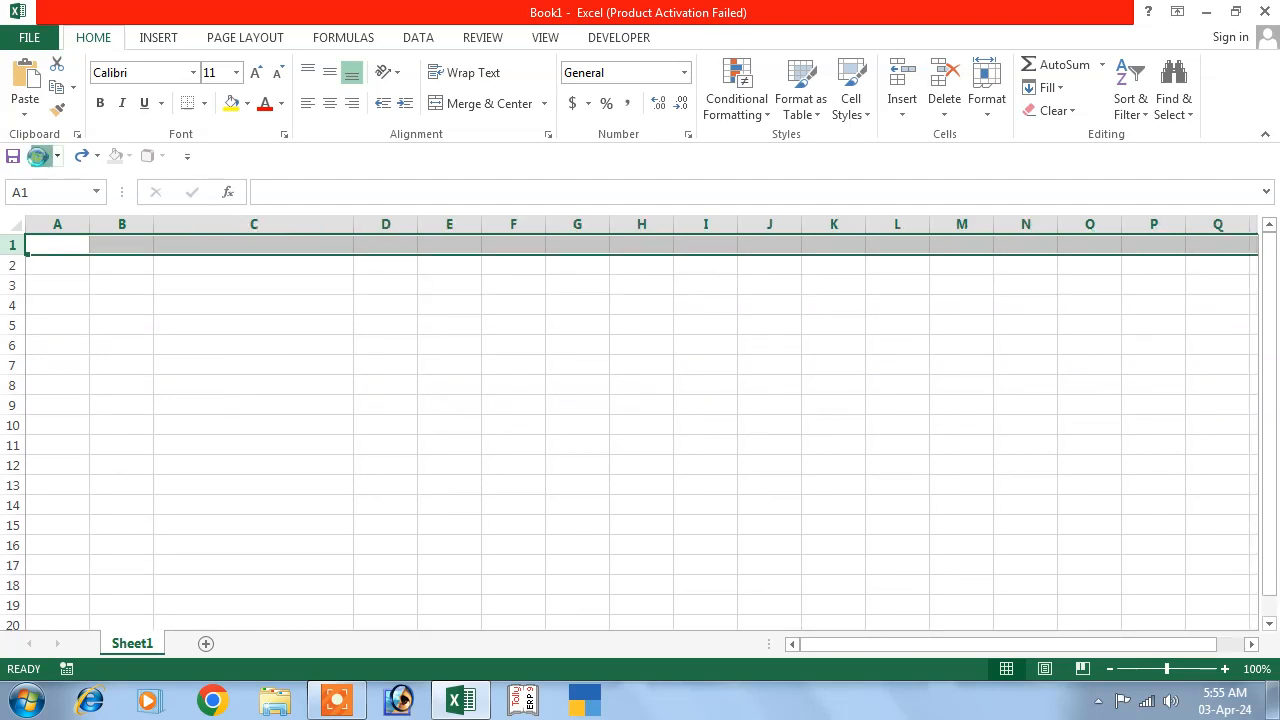
{"action": "left_click", "coordinate": [42, 156]}
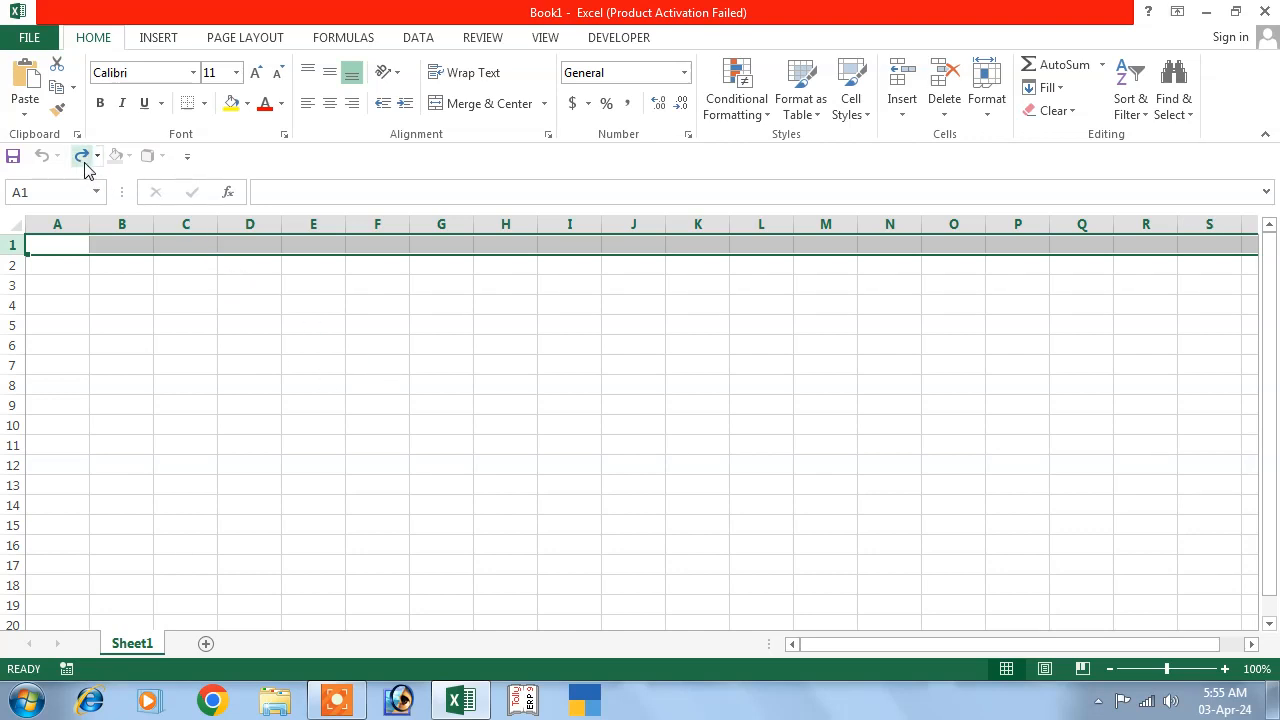
{"action": "left_click", "coordinate": [427, 323]}
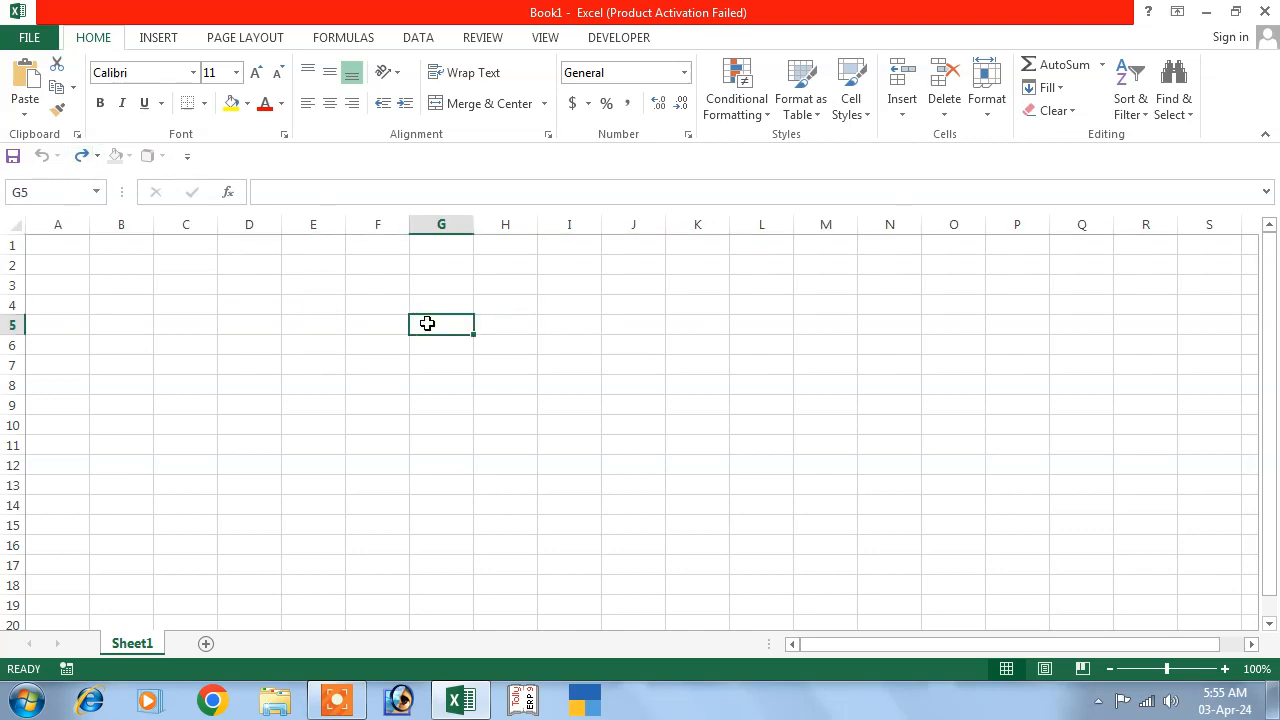
Fill G5, G7, G10 and G13 with sample text like 'hhgjghjh' and 'hgjgh', then view the Info page.
{"action": "type", "text": "hhgjghjh"}
{"action": "left_click", "coordinate": [476, 362]}
{"action": "double_click", "coordinate": [443, 368]}
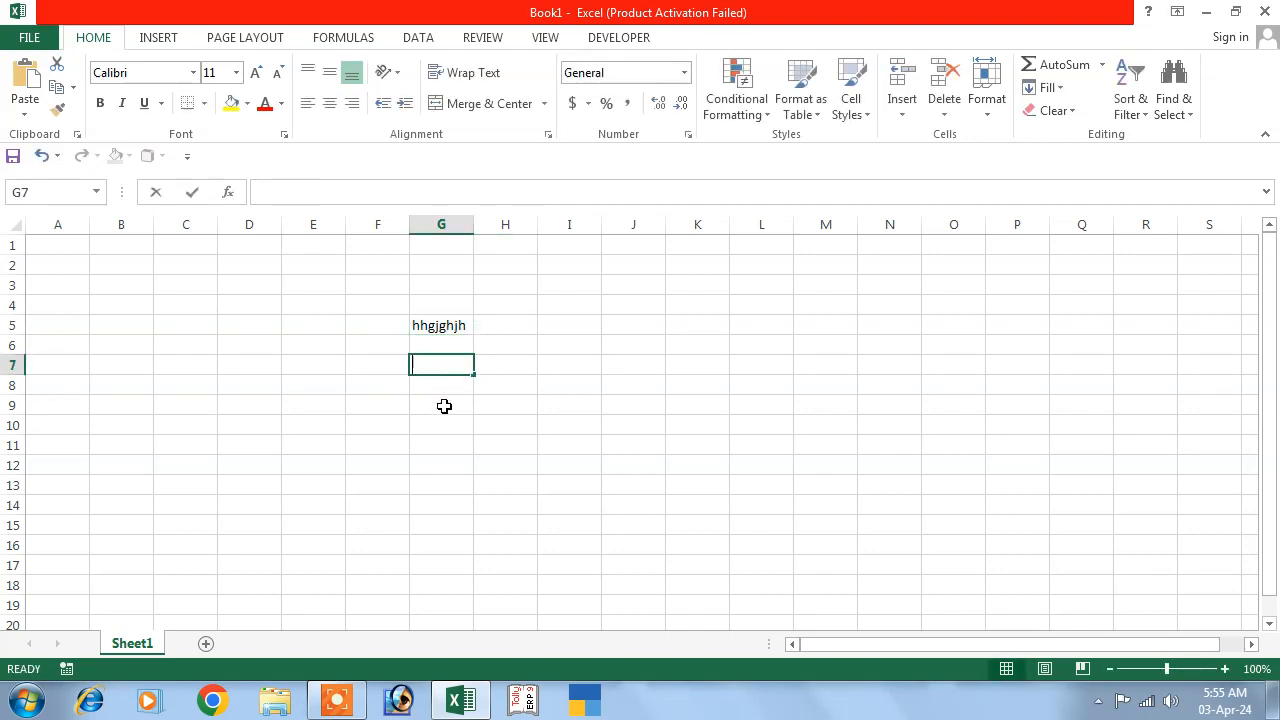
{"action": "type", "text": "hgjgh"}
{"action": "left_click", "coordinate": [528, 388]}
{"action": "double_click", "coordinate": [434, 426]}
{"action": "type", "text": "hgjghj"}
{"action": "left_click", "coordinate": [426, 484]}
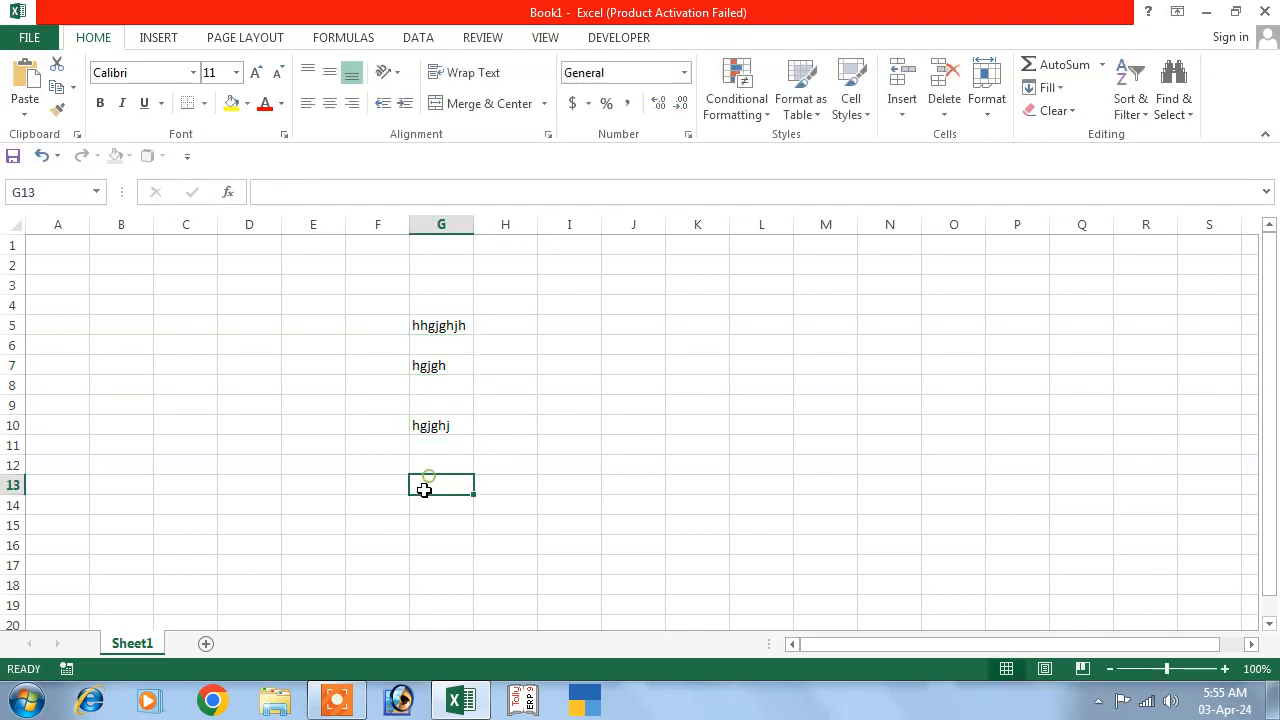
{"action": "type", "text": "hgjghj"}
{"action": "left_click", "coordinate": [560, 463]}
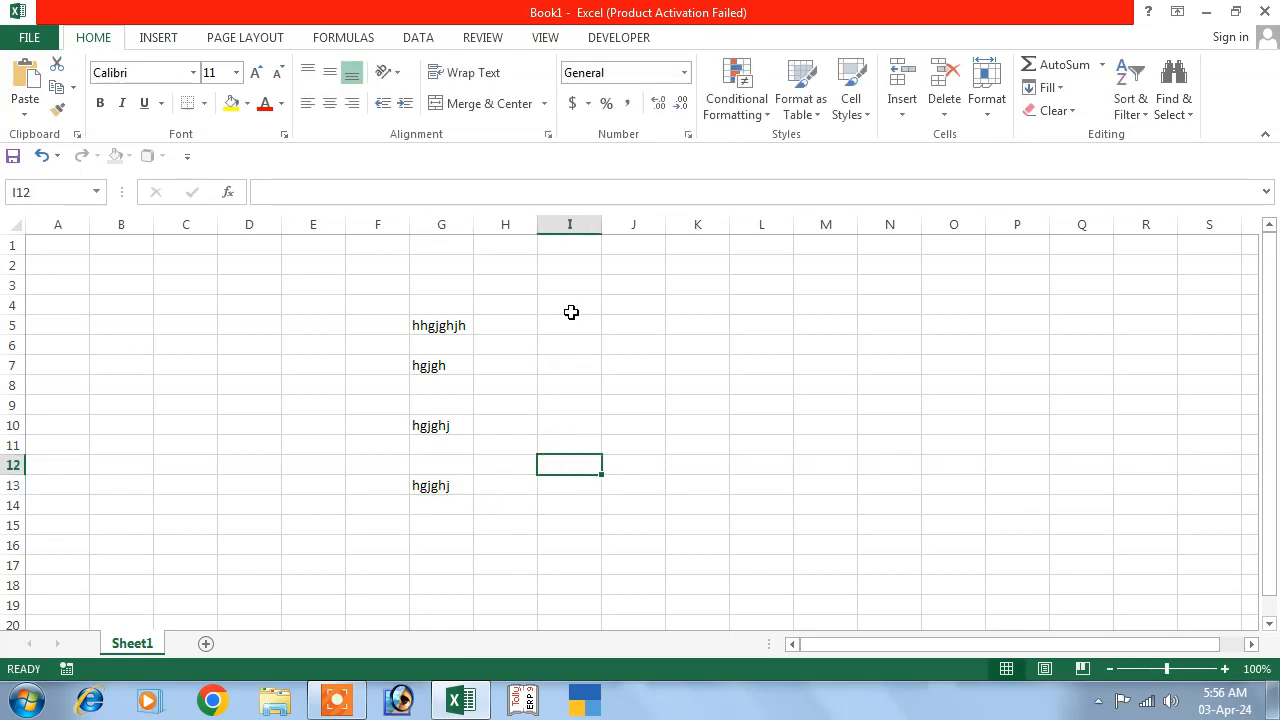
{"action": "left_click", "coordinate": [30, 38]}
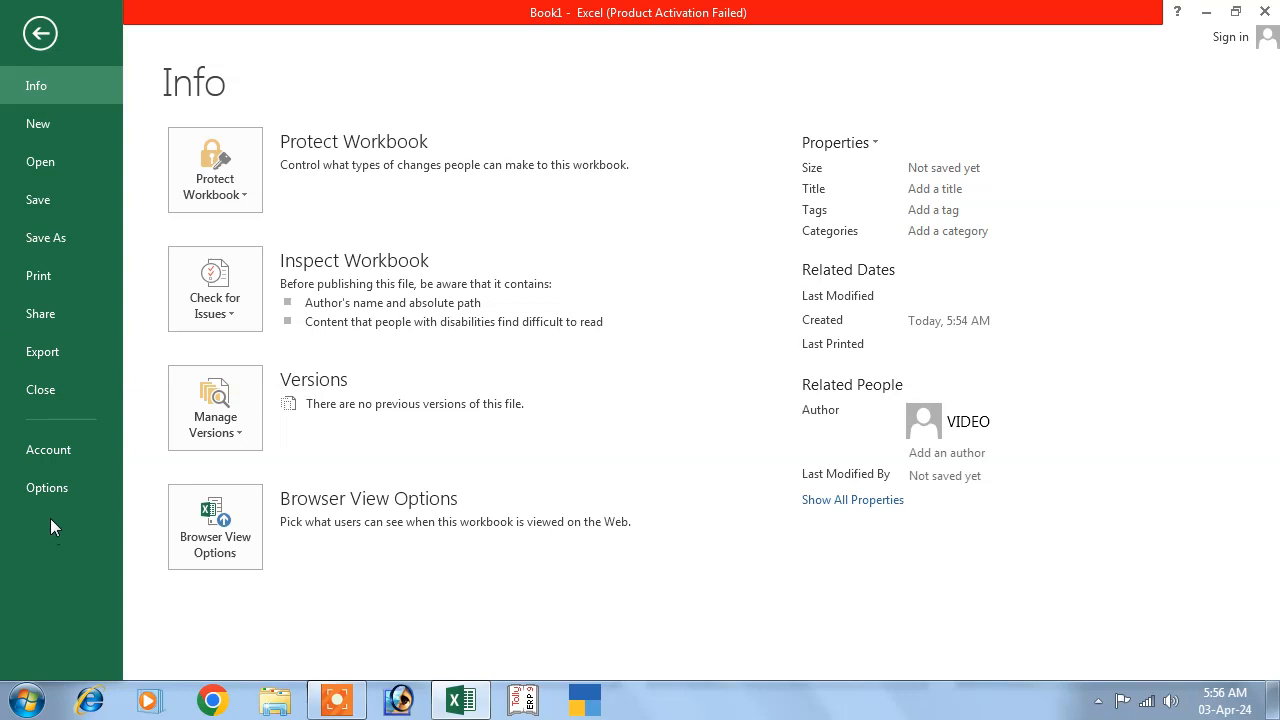
Start Save As to the Documents library and name the workbook 'asd'.
{"action": "left_click", "coordinate": [52, 240]}
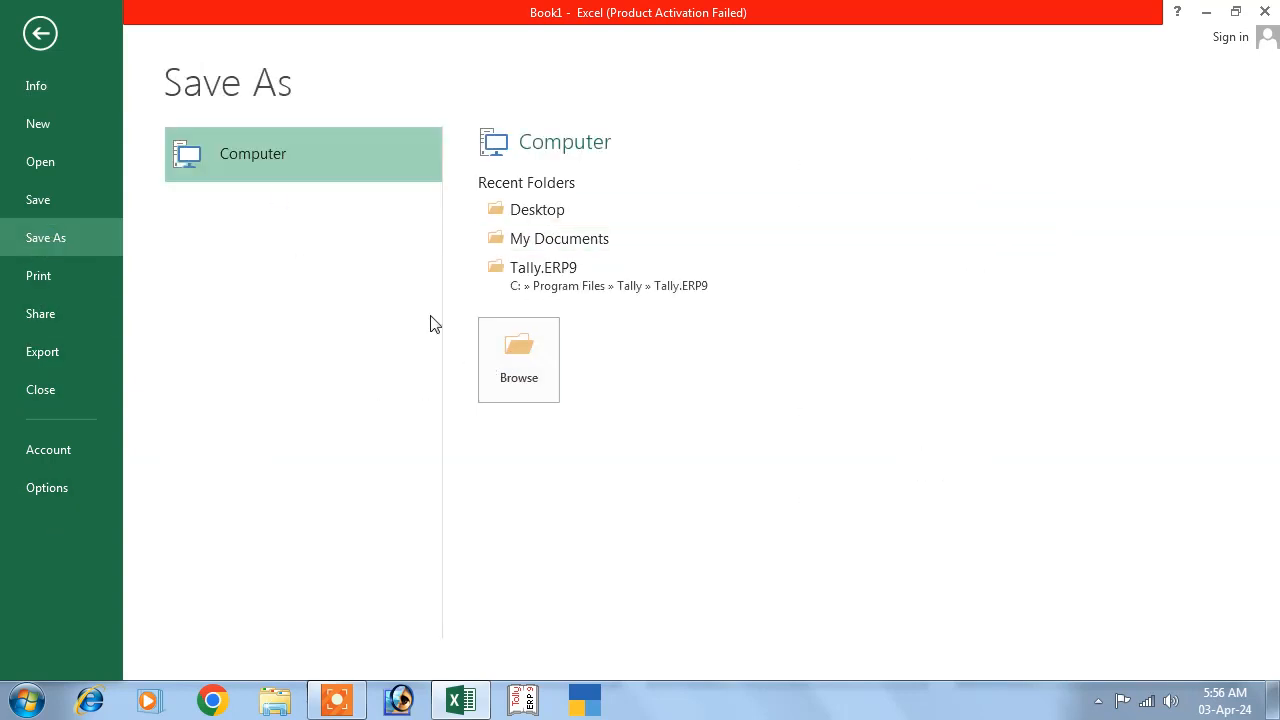
{"action": "left_click", "coordinate": [515, 380]}
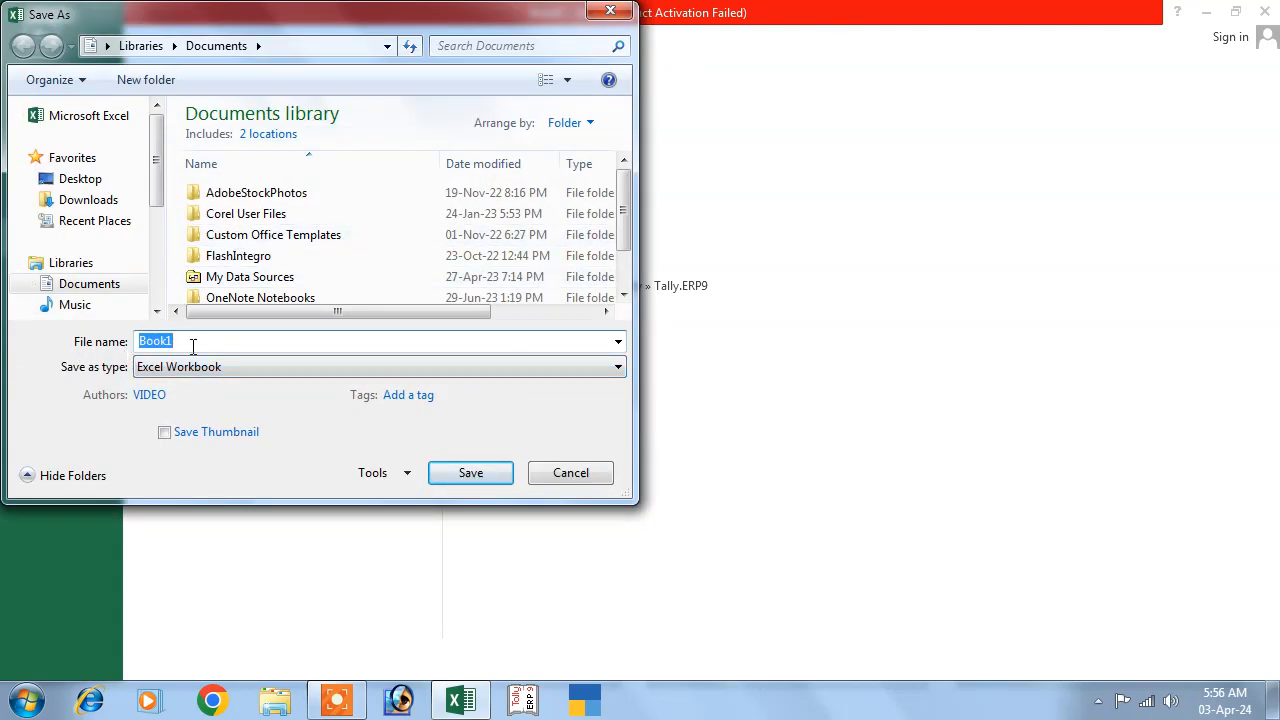
{"action": "type", "text": "asd"}
Save asd with a password to open and a password to modify, then quit Excel.
{"action": "left_click", "coordinate": [402, 477]}
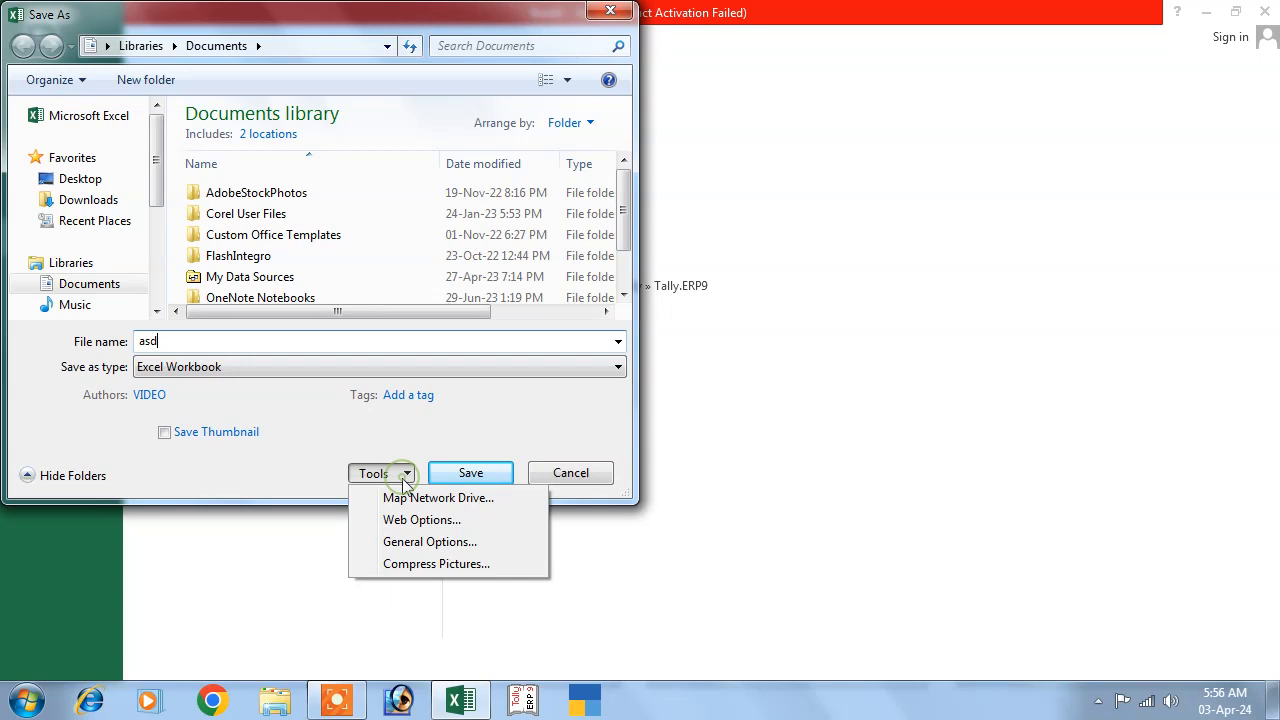
{"action": "left_click", "coordinate": [436, 552]}
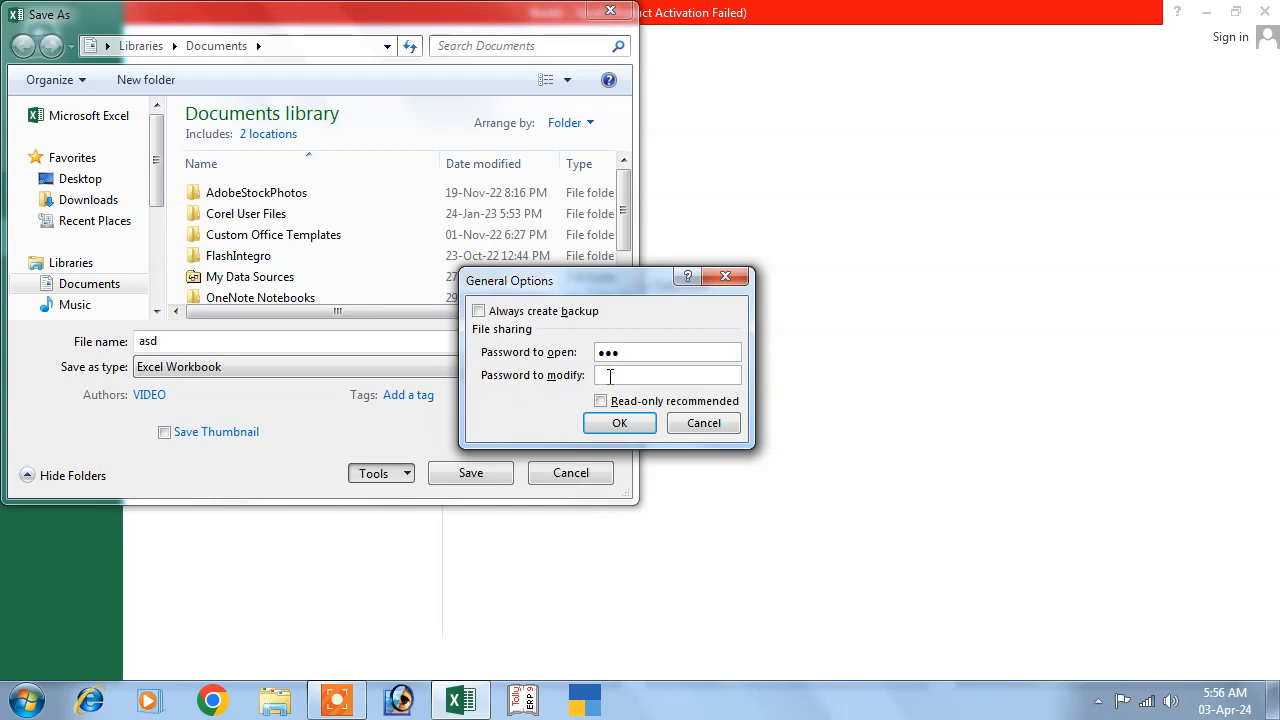
{"action": "left_click", "coordinate": [607, 379]}
{"action": "type", "text": "123"}
{"action": "left_click", "coordinate": [615, 425]}
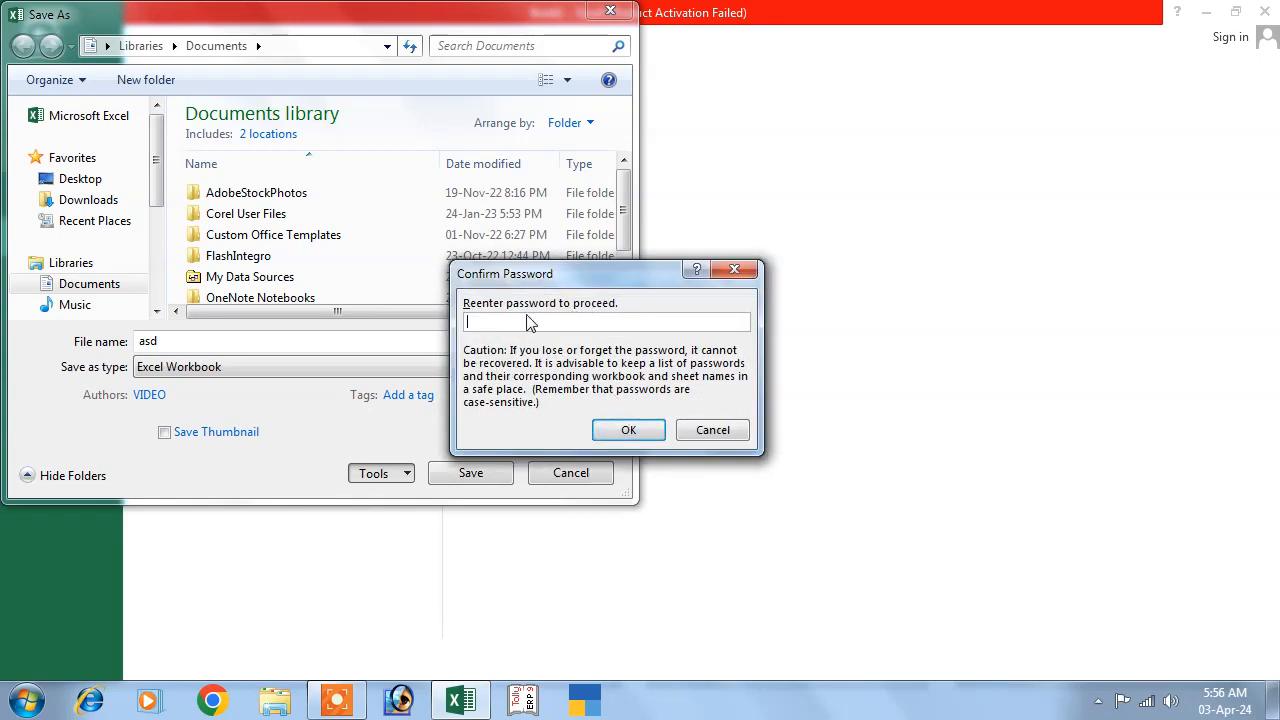
{"action": "type", "text": "123"}
{"action": "left_click", "coordinate": [612, 430]}
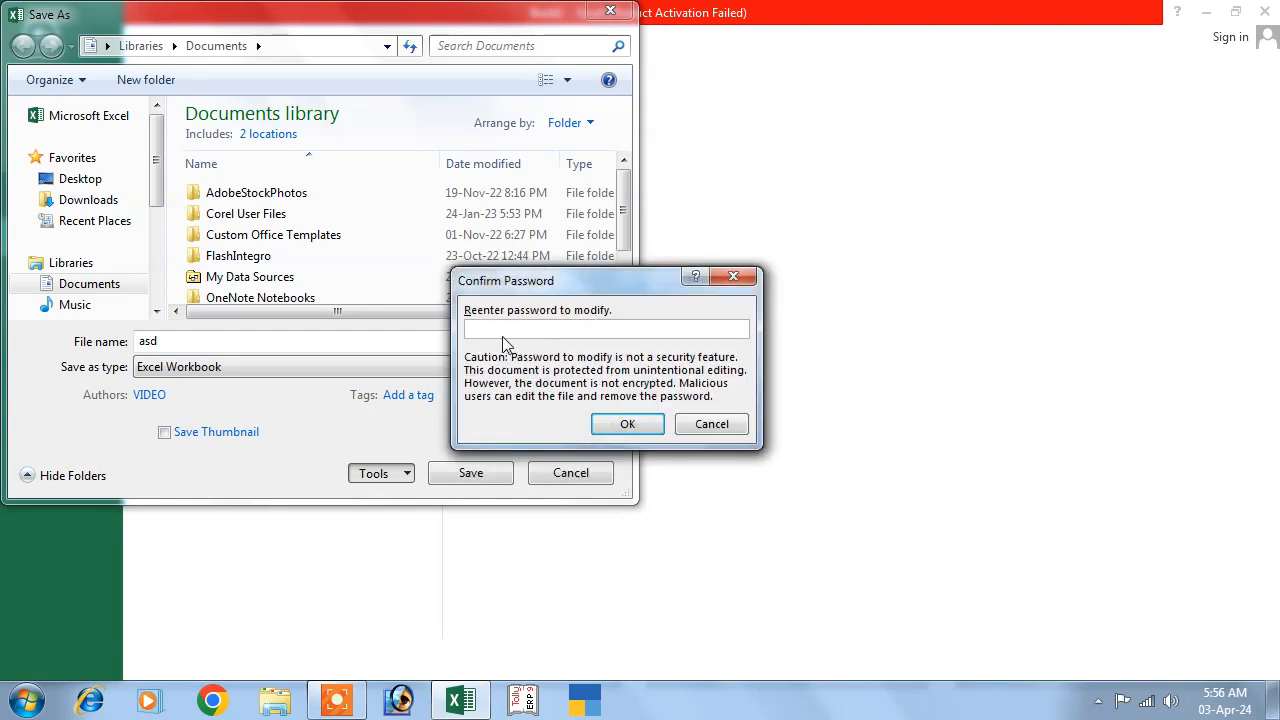
{"action": "type", "text": "123"}
{"action": "left_click", "coordinate": [624, 426]}
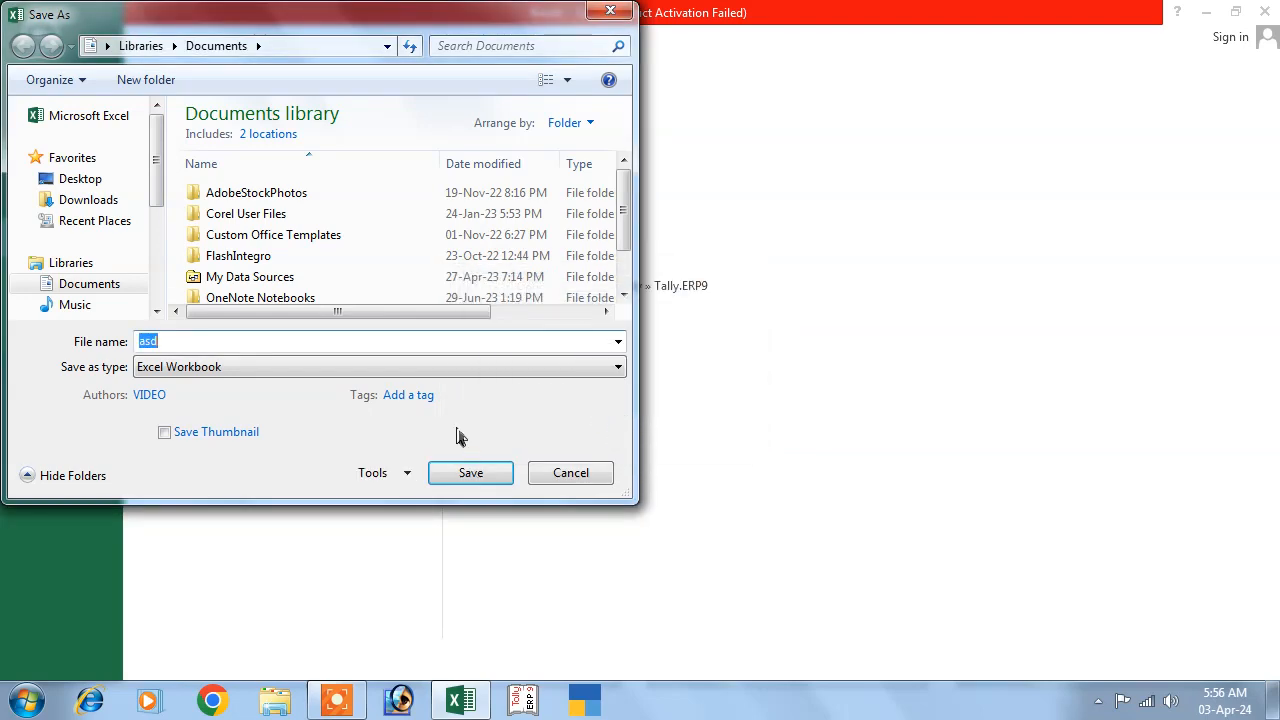
{"action": "left_click", "coordinate": [470, 474]}
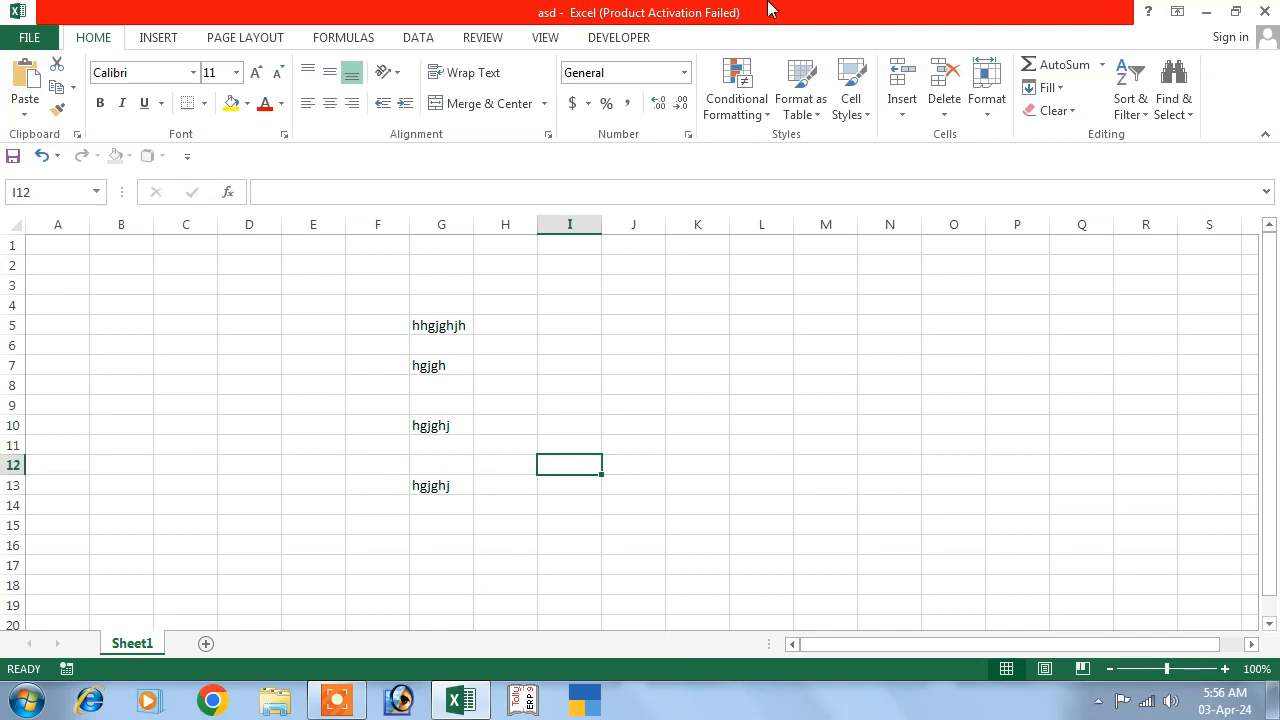
{"action": "left_click", "coordinate": [1264, 11]}
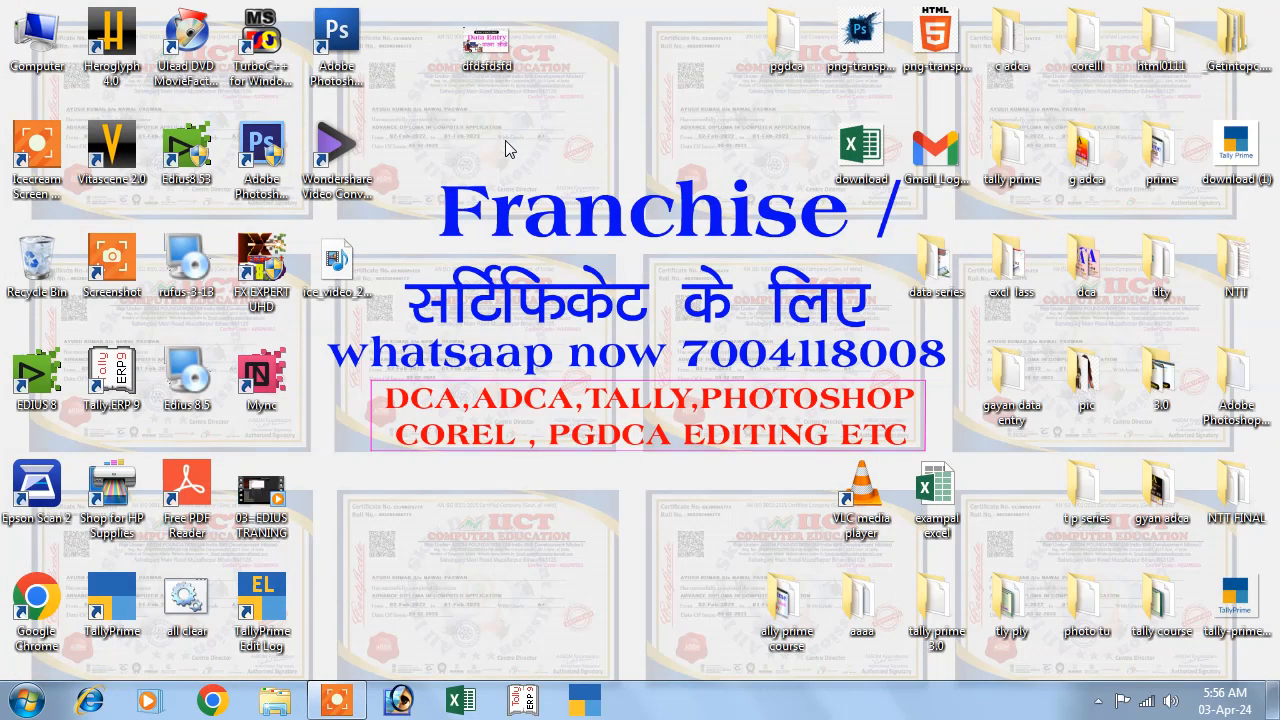
Refresh the desktop, launch Excel 2013 by searching 'excel', and dismiss the activation wizard.
{"action": "right_click", "coordinate": [505, 148]}
{"action": "left_click", "coordinate": [530, 194]}
{"action": "left_click", "coordinate": [25, 700]}
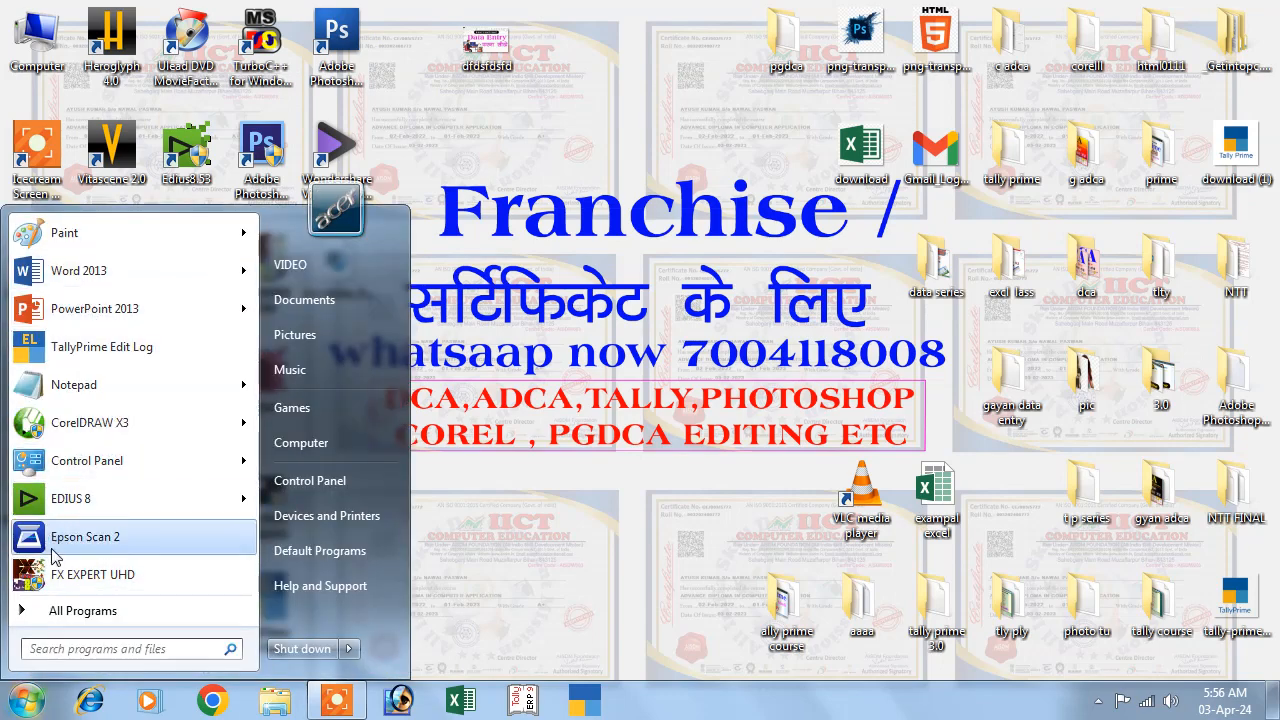
{"action": "type", "text": "excel"}
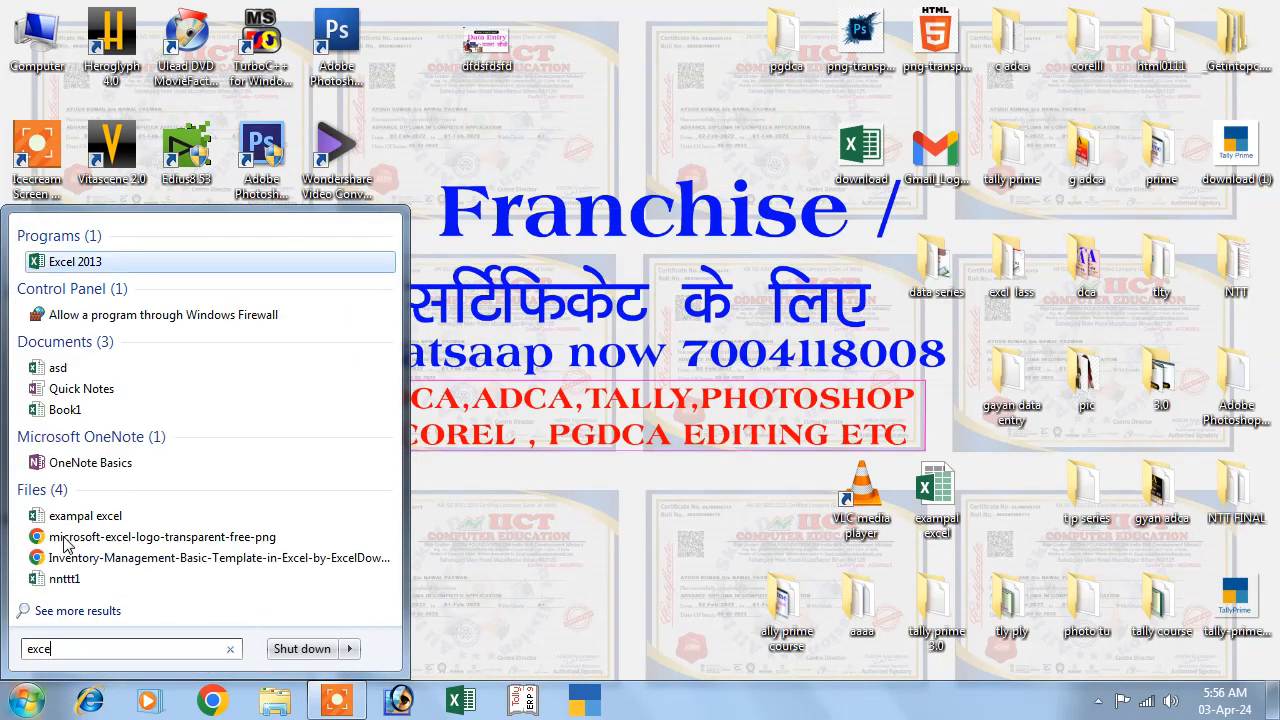
{"action": "left_click", "coordinate": [76, 263]}
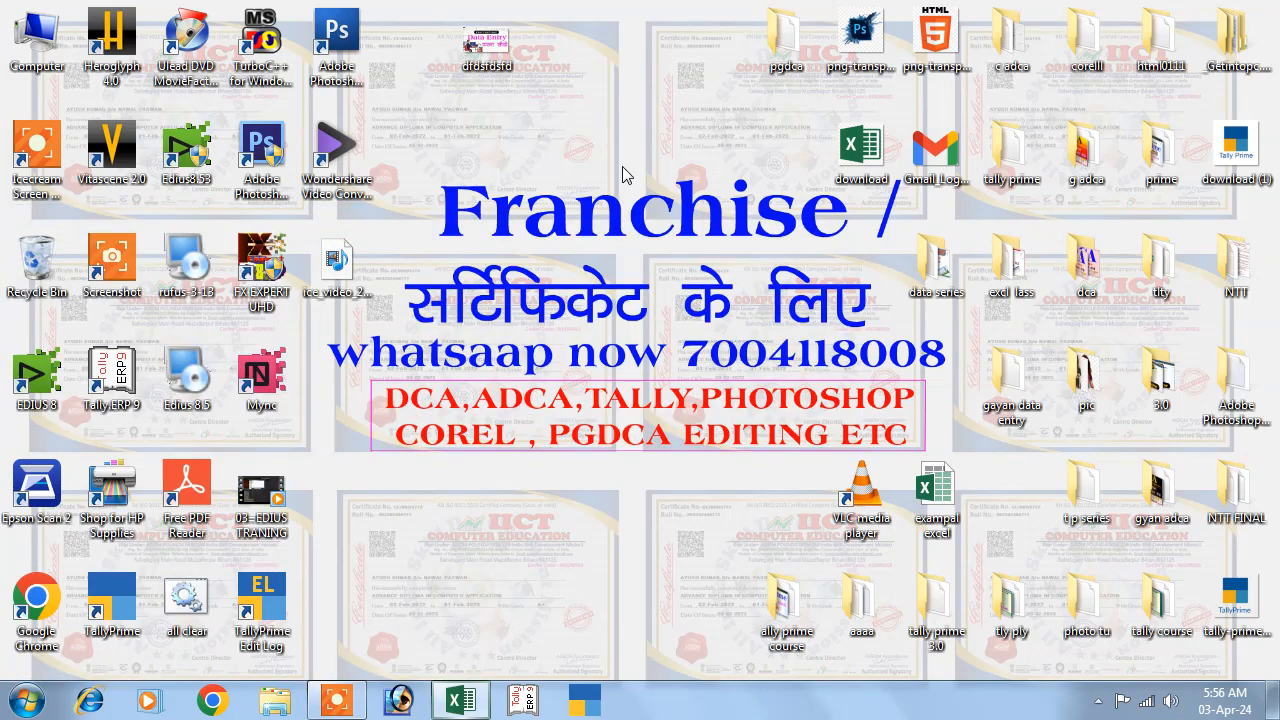
{"action": "left_click", "coordinate": [877, 125]}
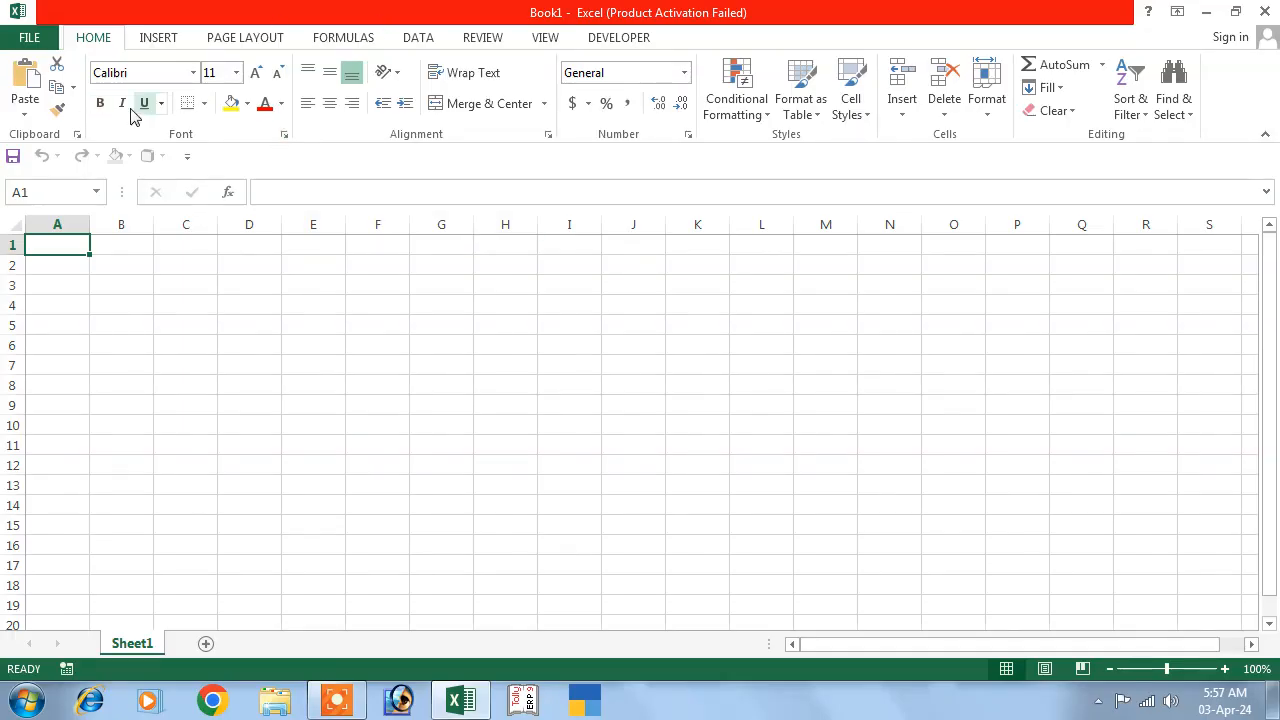
Open the recent workbook asd with its open password, choosing Read Only.
{"action": "left_click", "coordinate": [36, 41]}
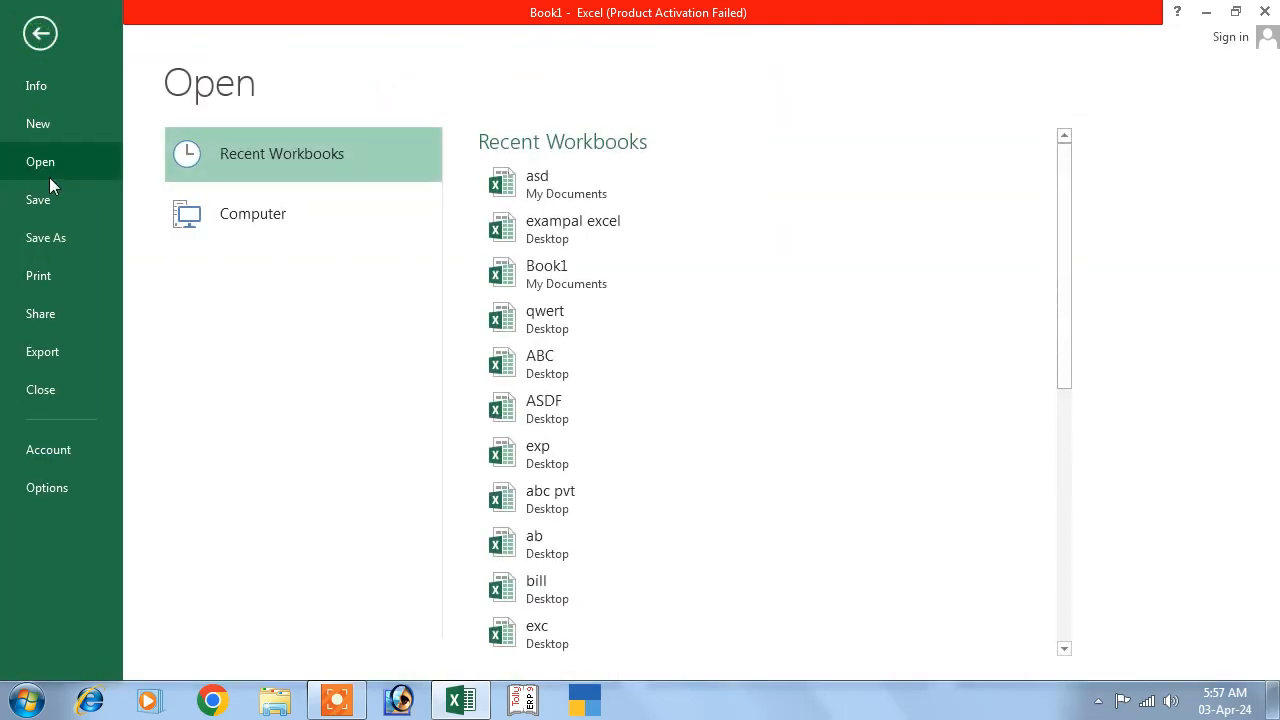
{"action": "left_click", "coordinate": [537, 195]}
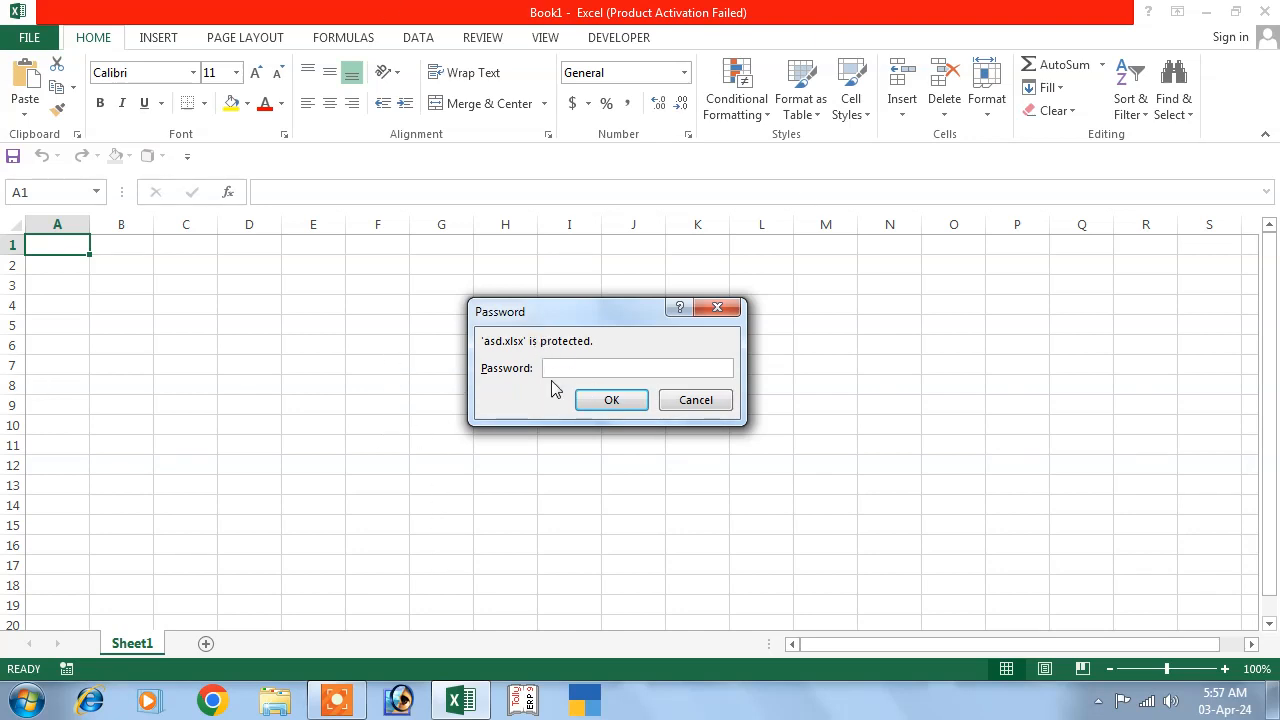
{"action": "left_click", "coordinate": [630, 402]}
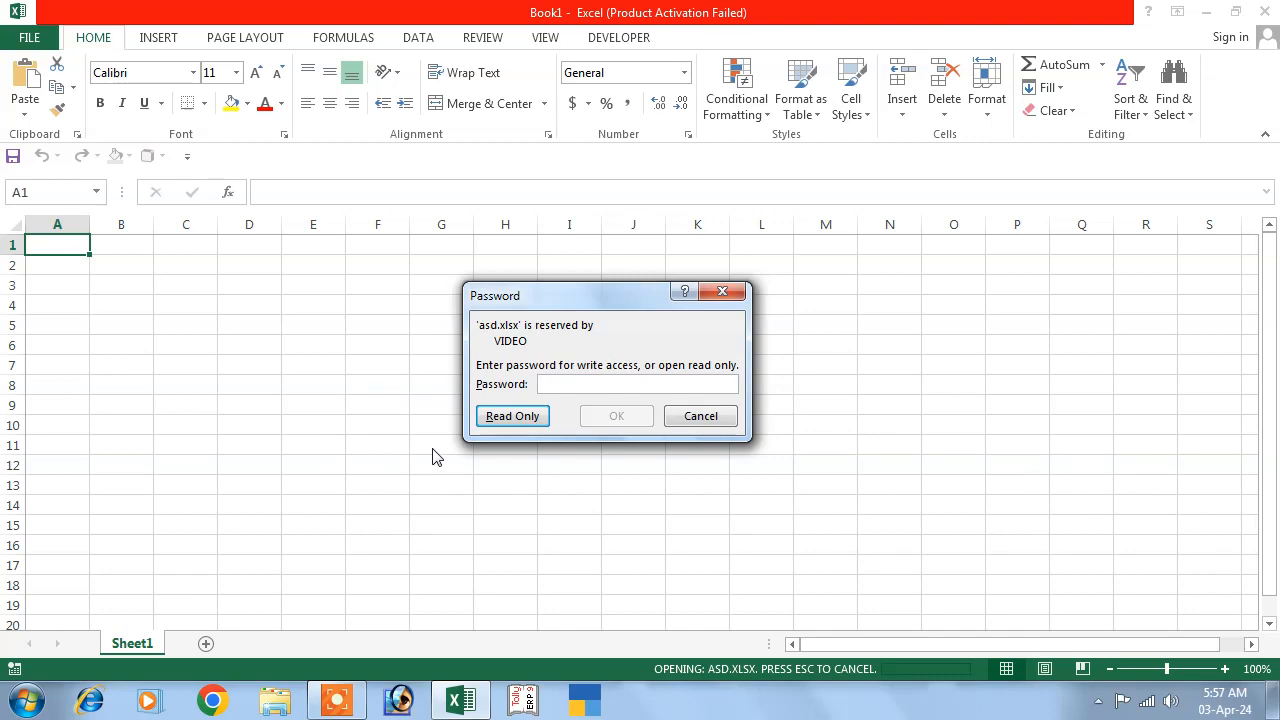
{"action": "left_click", "coordinate": [513, 418]}
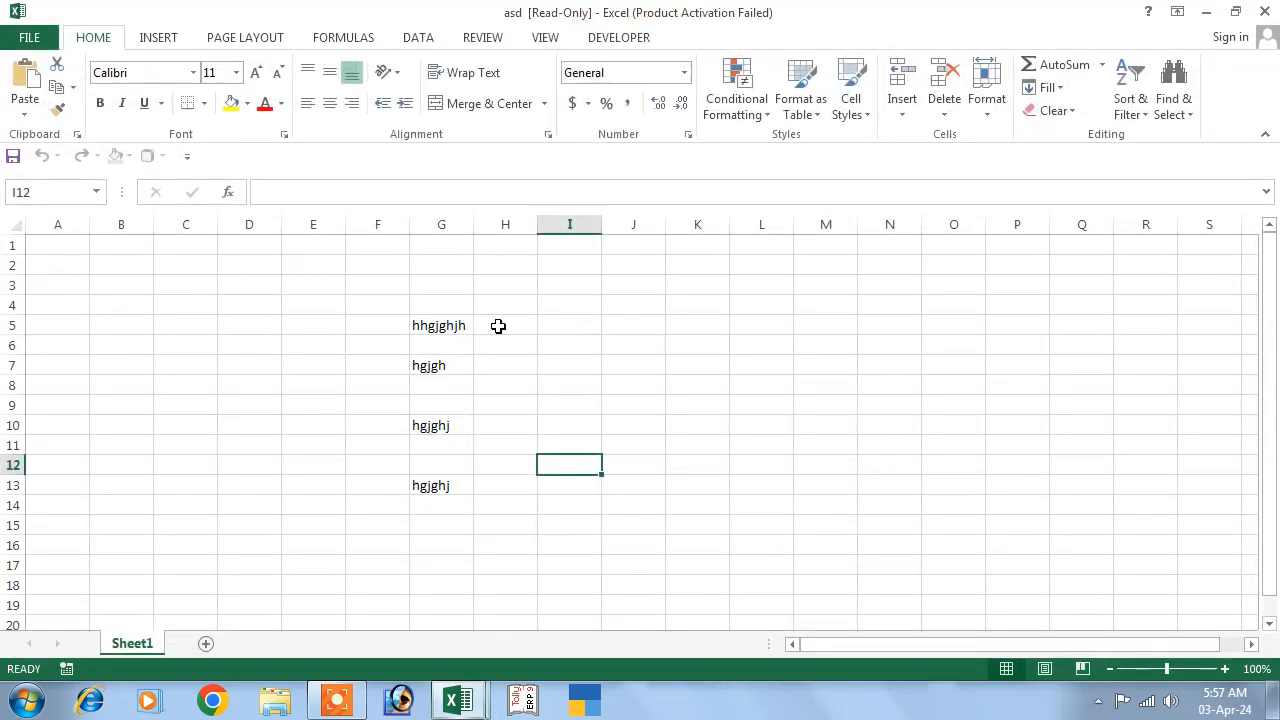
Type the test entry 'dsff' into cell I8.
{"action": "left_click", "coordinate": [561, 380]}
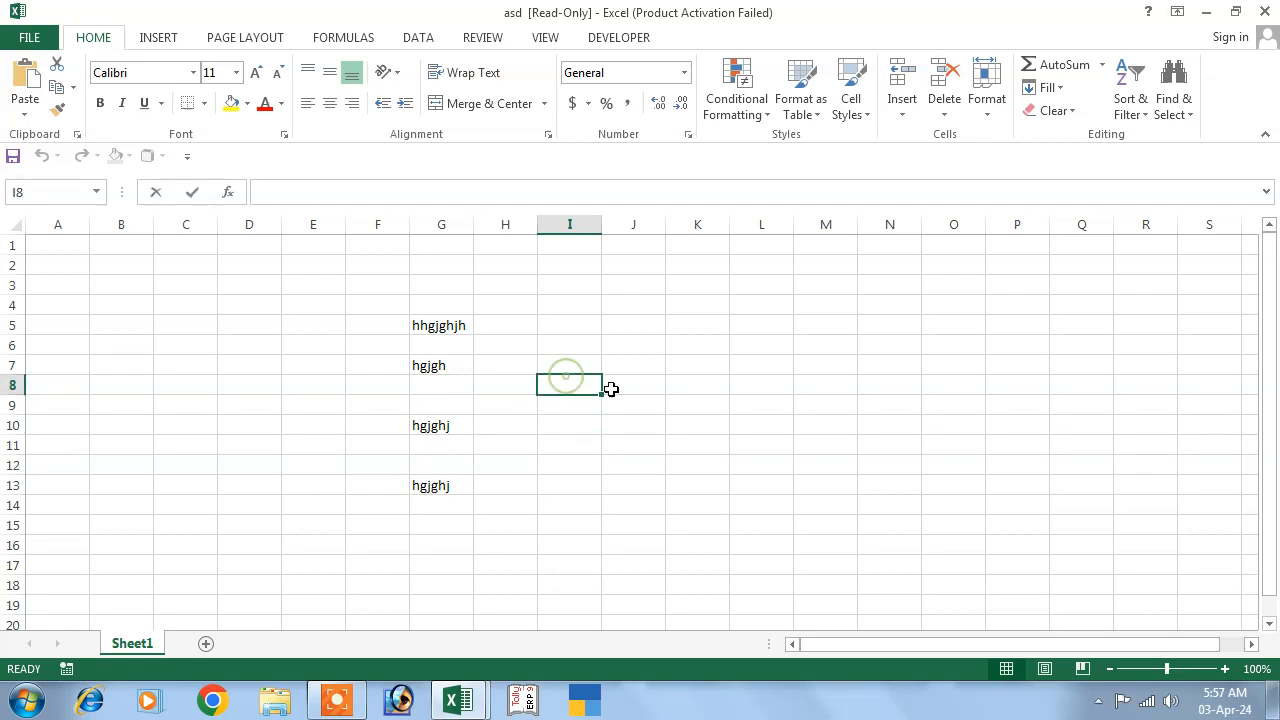
{"action": "type", "text": "dsff"}
{"action": "left_click", "coordinate": [612, 397]}
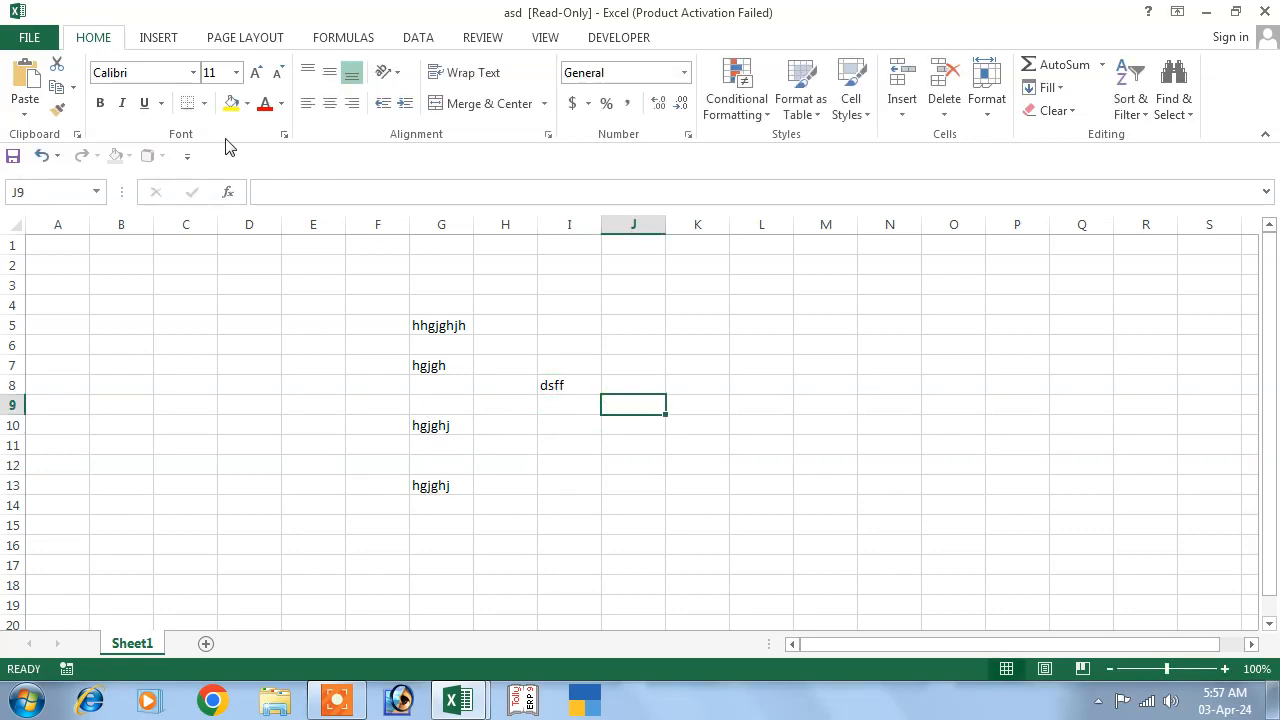
Attempt to save, acknowledge the read-only warning, and close asd without saving.
{"action": "left_click", "coordinate": [29, 37]}
{"action": "left_click", "coordinate": [38, 200]}
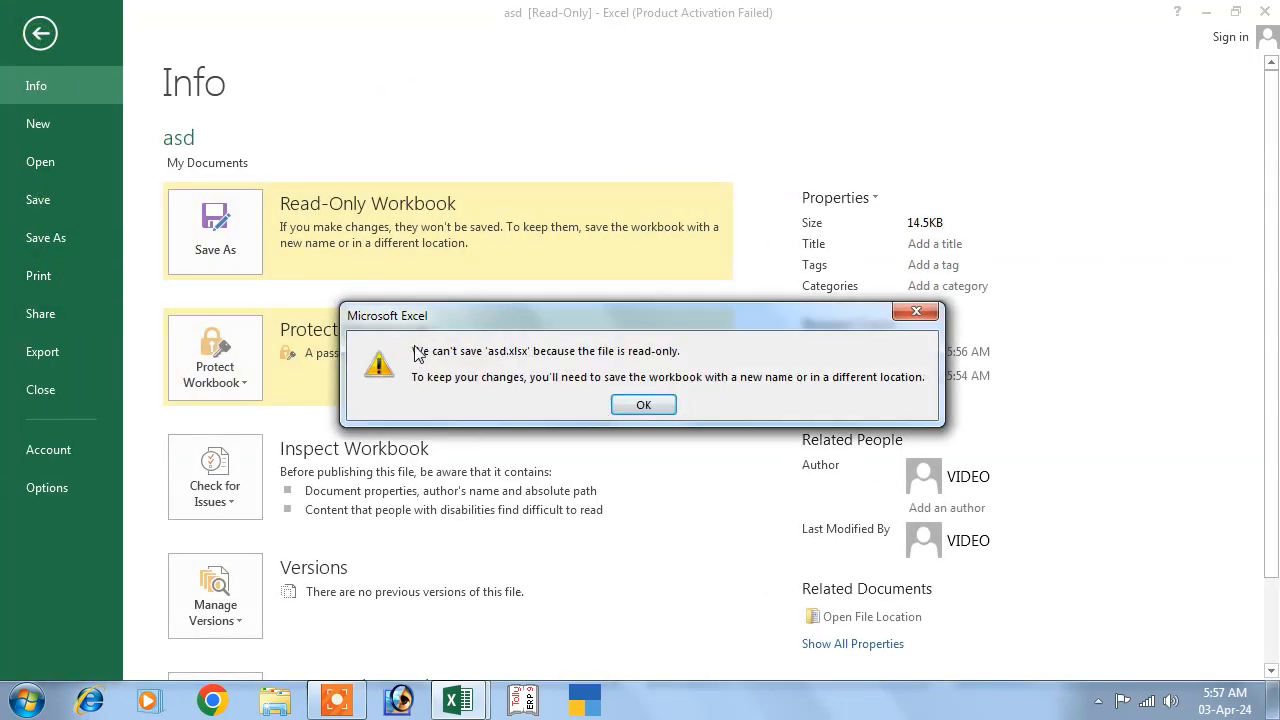
{"action": "left_click", "coordinate": [916, 311]}
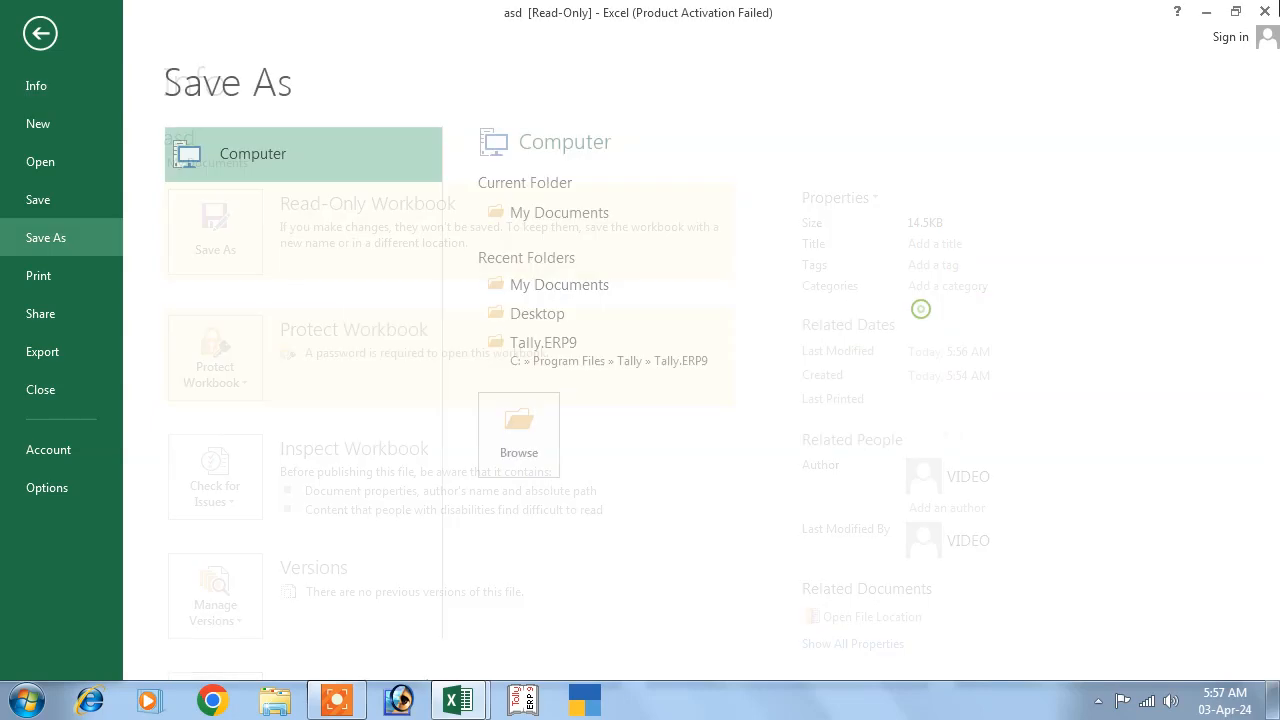
{"action": "left_click", "coordinate": [1265, 11]}
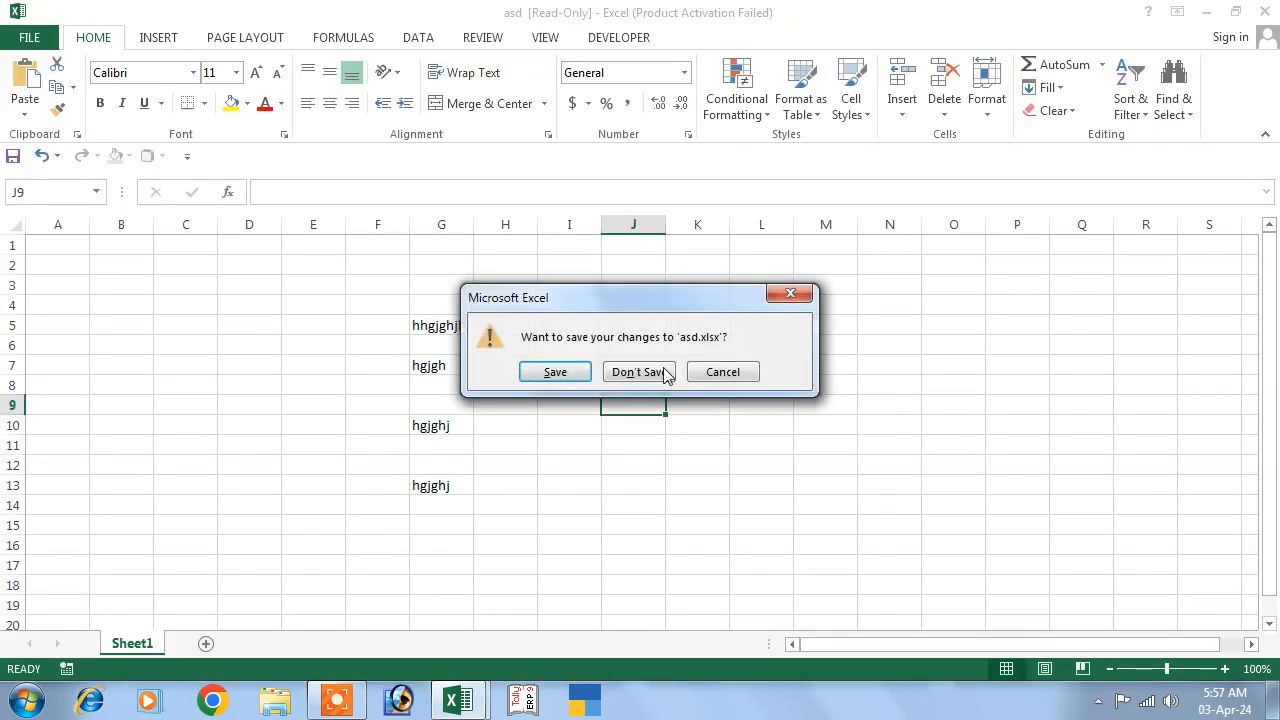
{"action": "left_click", "coordinate": [638, 372]}
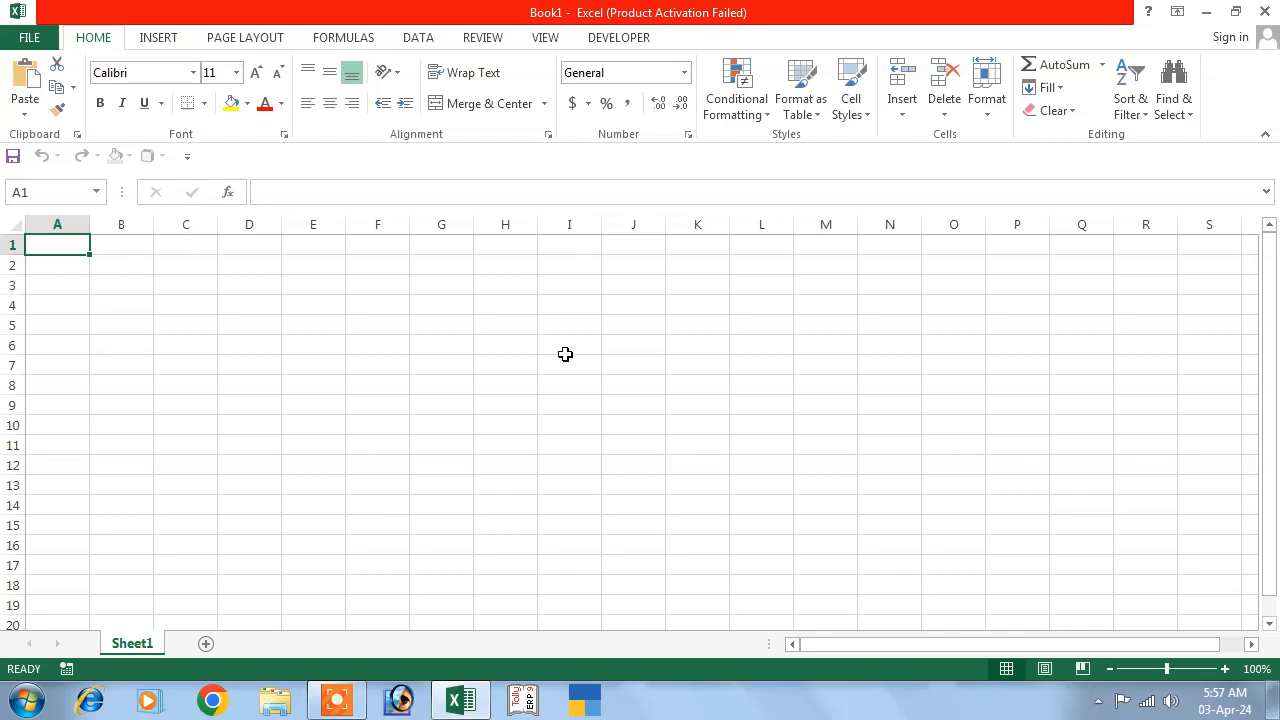
Reopen recent workbook asd with write access by entering both passwords.
{"action": "left_click", "coordinate": [33, 40]}
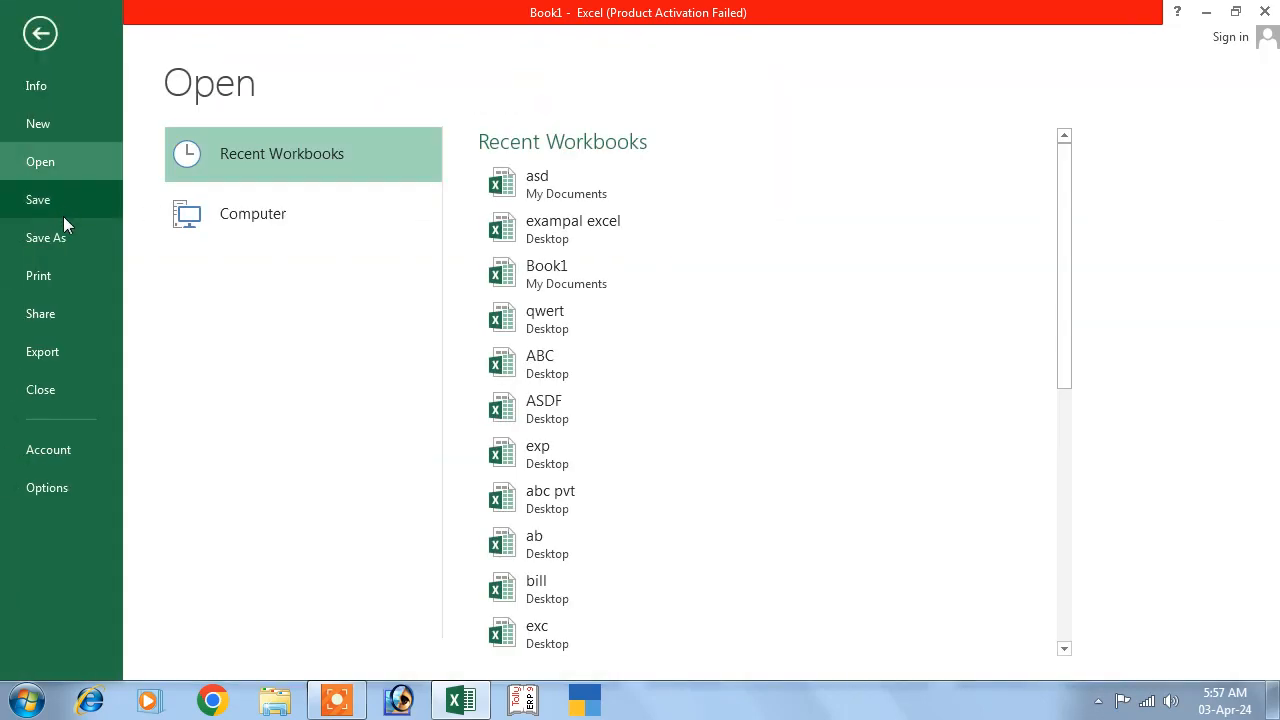
{"action": "left_click", "coordinate": [526, 186]}
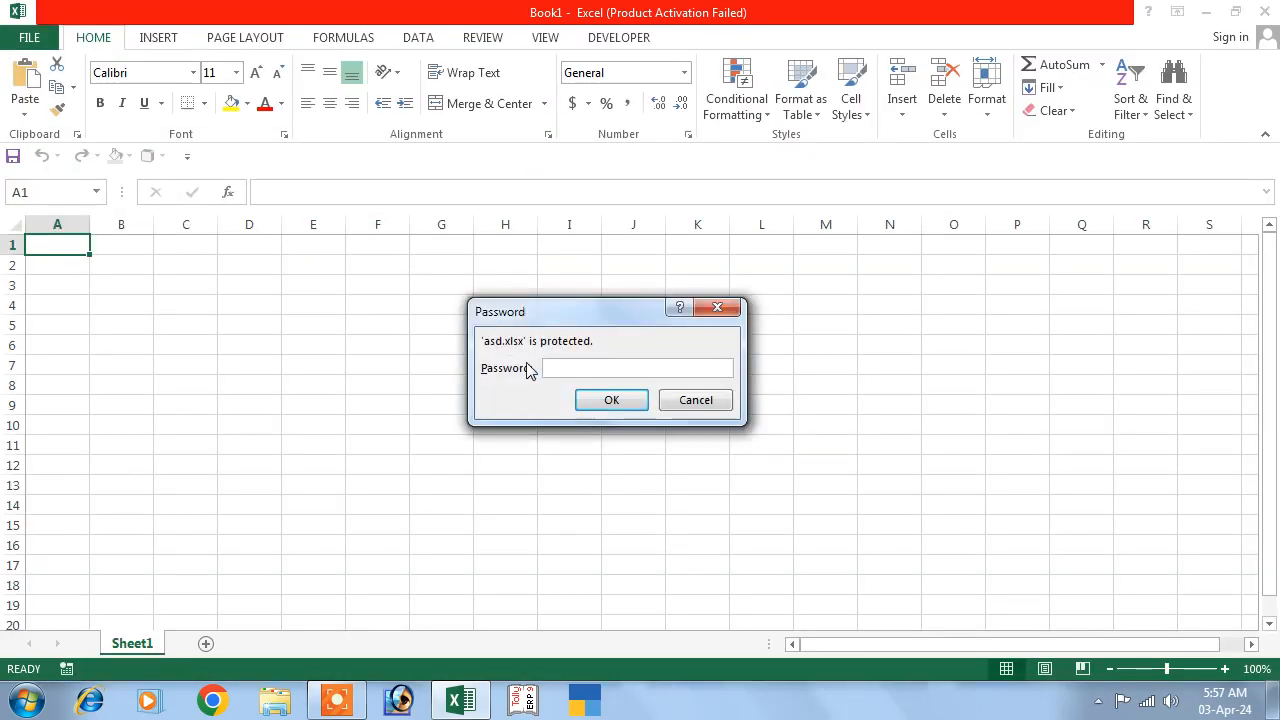
{"action": "type", "text": "123"}
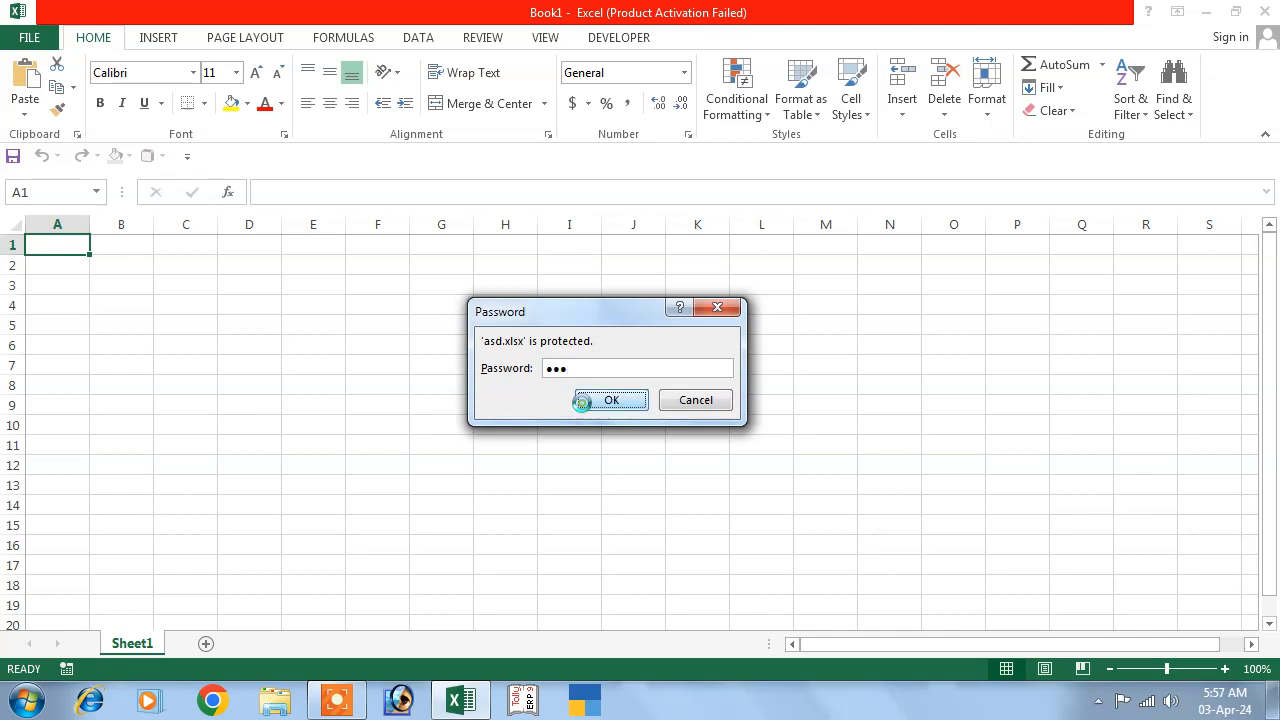
{"action": "left_click", "coordinate": [586, 399]}
{"action": "type", "text": "123"}
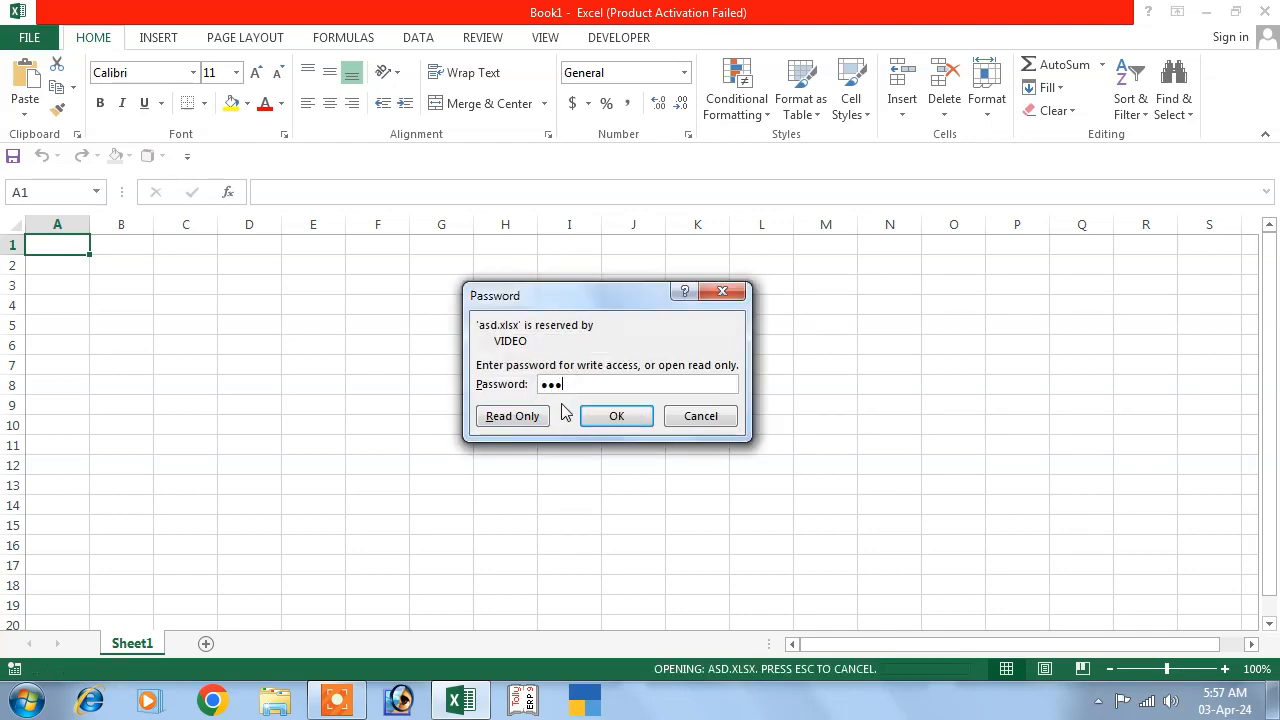
{"action": "left_click", "coordinate": [607, 418]}
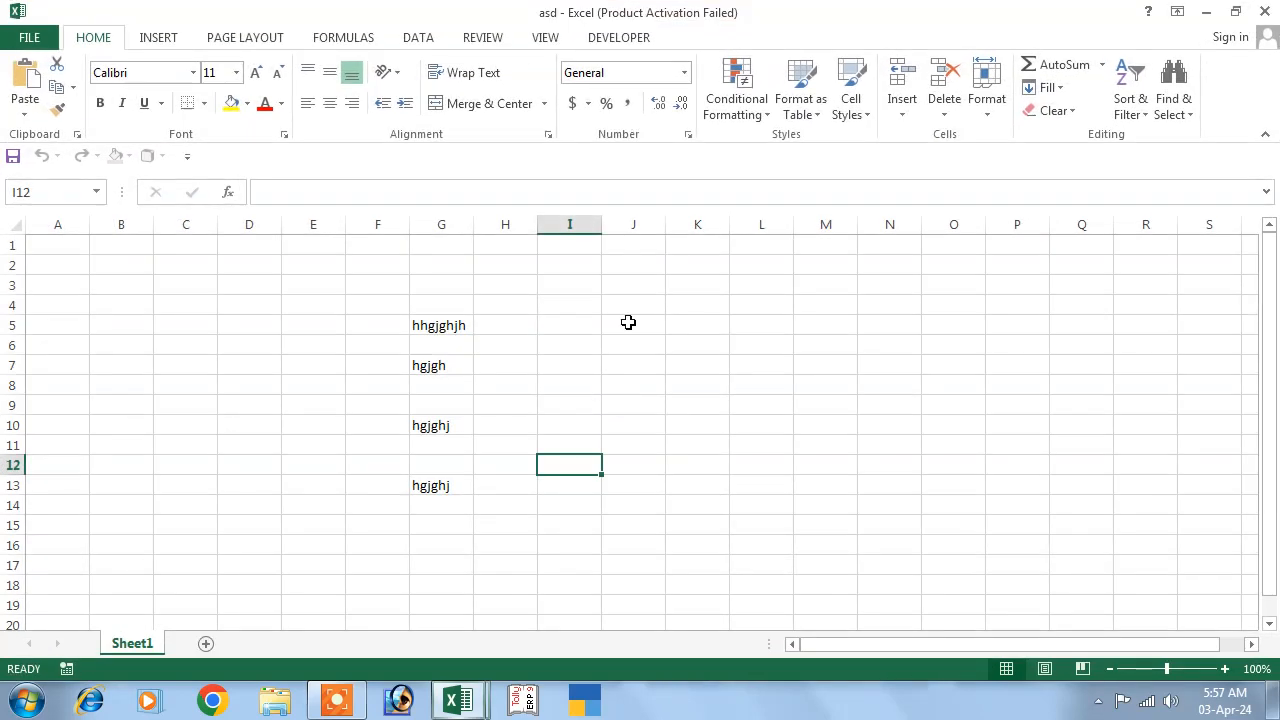
Enter 'ewrewr' in I6 and 'erew' in I10, then save asd.
{"action": "left_click", "coordinate": [572, 345]}
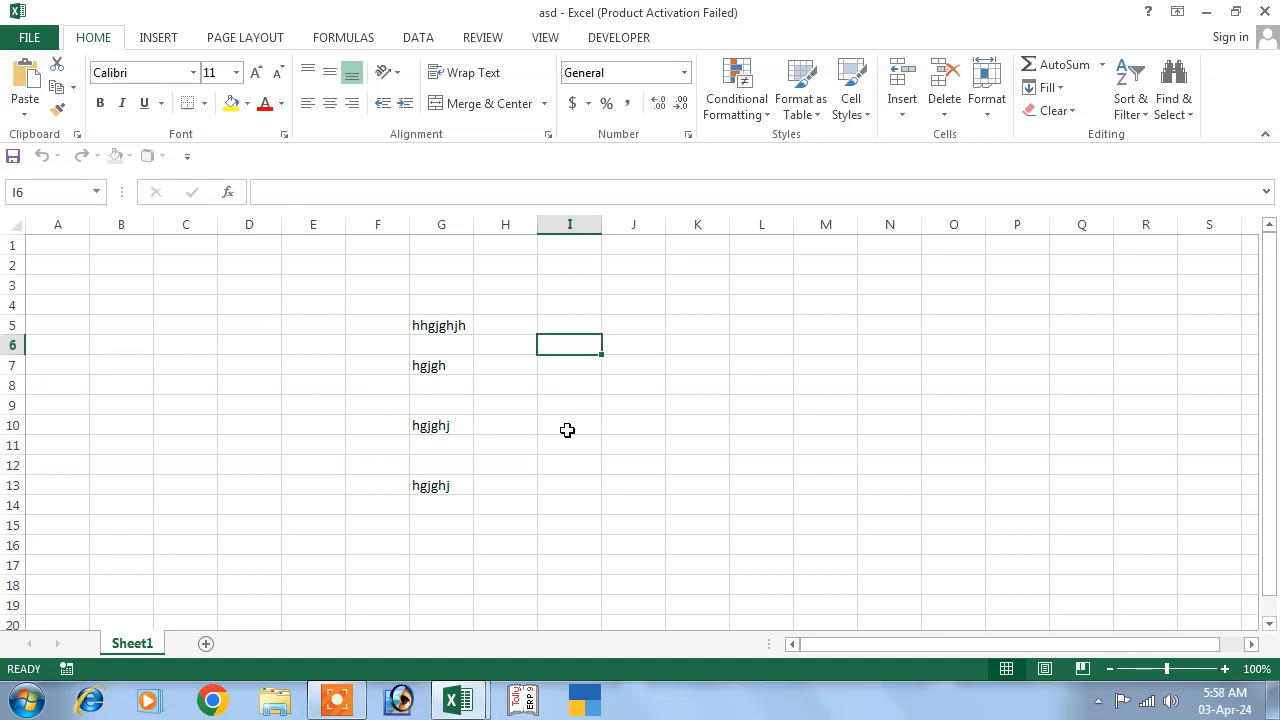
{"action": "type", "text": "ewrewr"}
{"action": "left_click", "coordinate": [563, 422]}
{"action": "type", "text": "erew"}
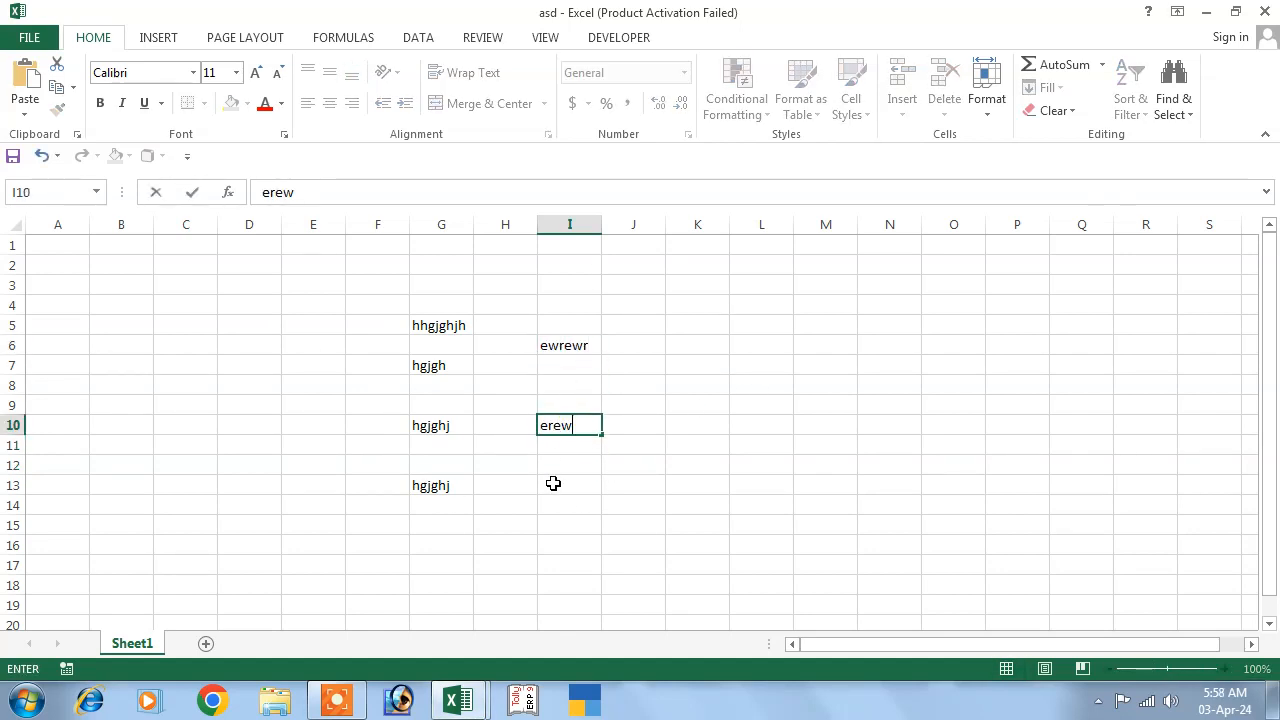
{"action": "left_click", "coordinate": [551, 482]}
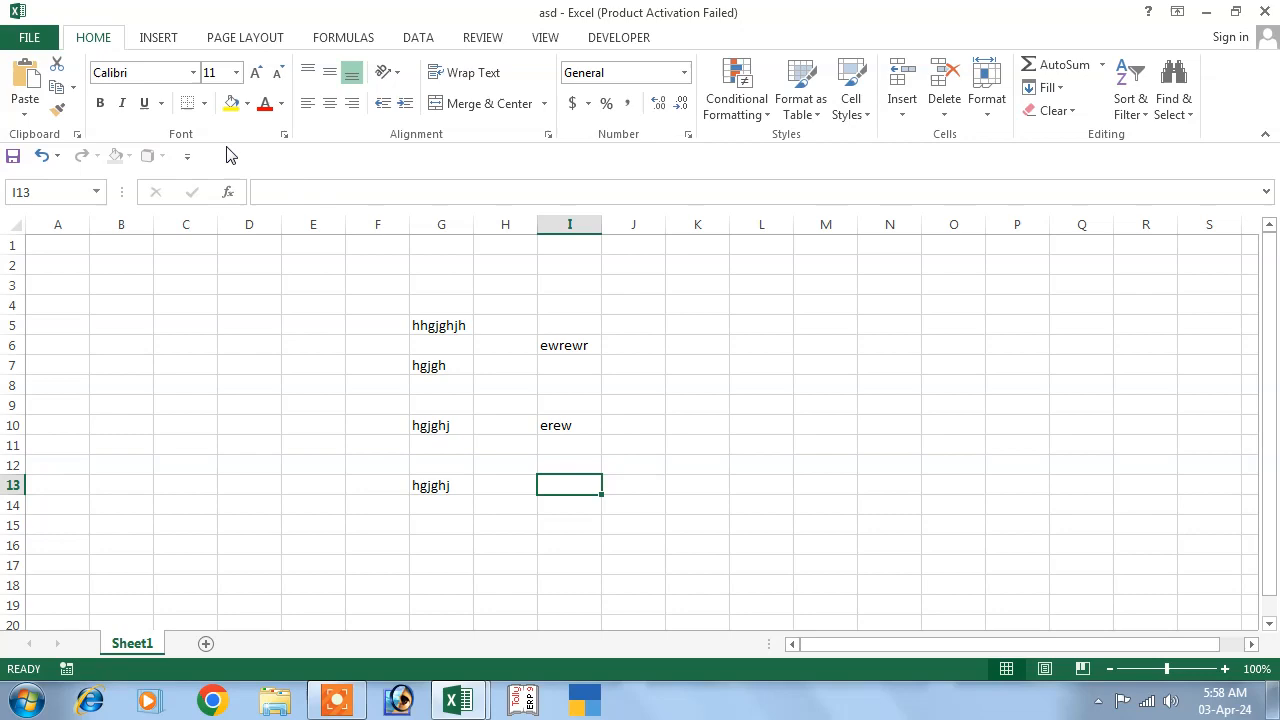
{"action": "left_click", "coordinate": [29, 37]}
{"action": "left_click", "coordinate": [44, 206]}
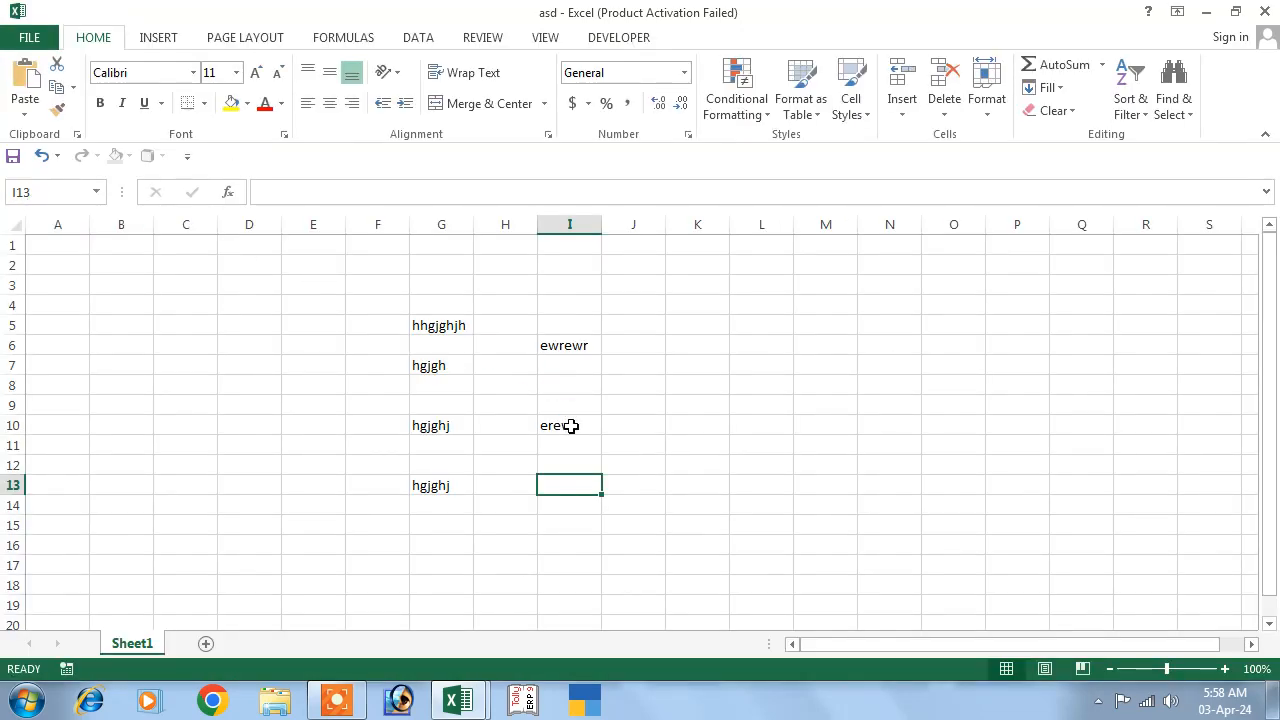
Clear all contents from range F4:J15.
{"action": "left_click", "coordinate": [645, 428]}
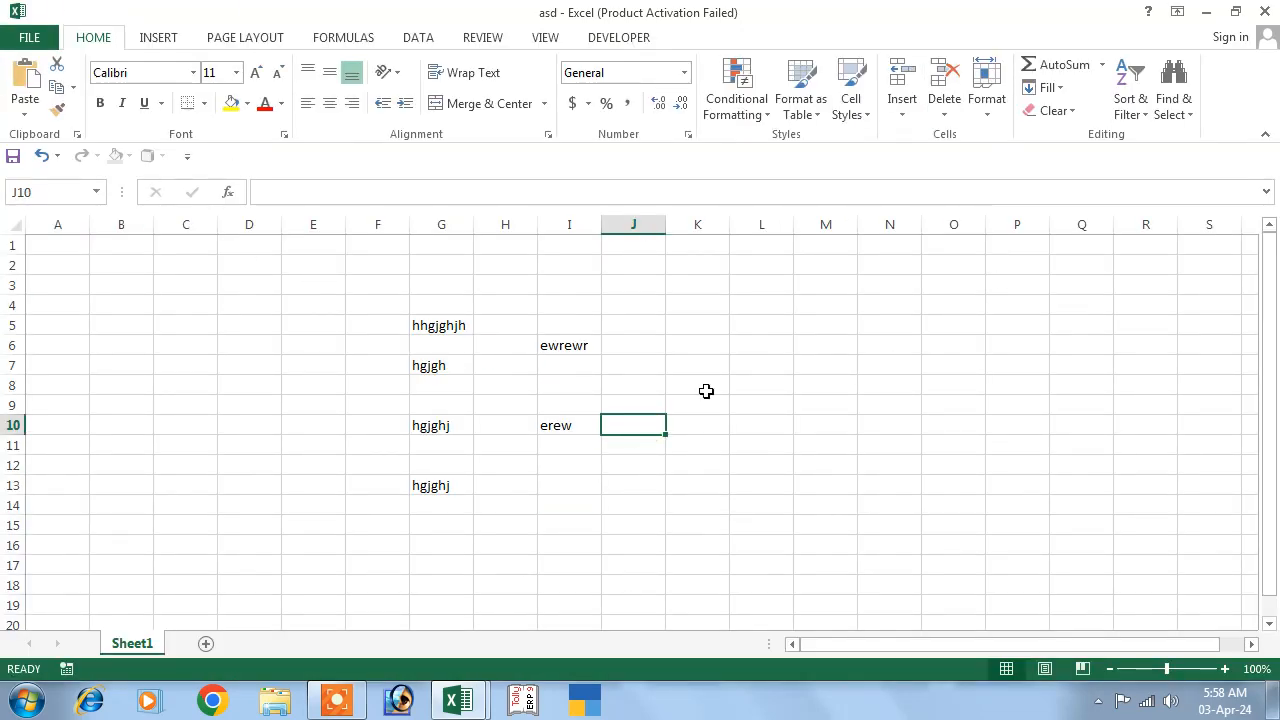
{"action": "left_click", "coordinate": [317, 316]}
{"action": "left_click_drag", "start_coordinate": [555, 345], "coordinate": [720, 514]}
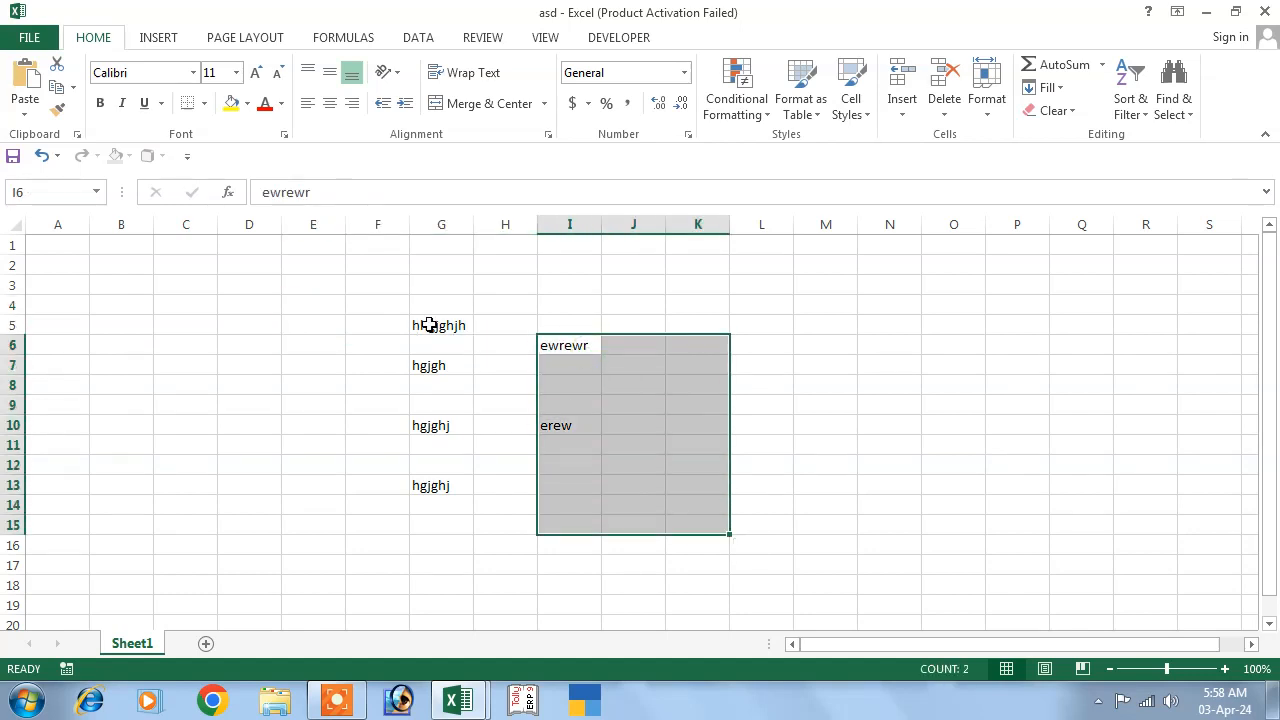
{"action": "left_click", "coordinate": [370, 306]}
{"action": "left_click_drag", "start_coordinate": [370, 306], "coordinate": [605, 523]}
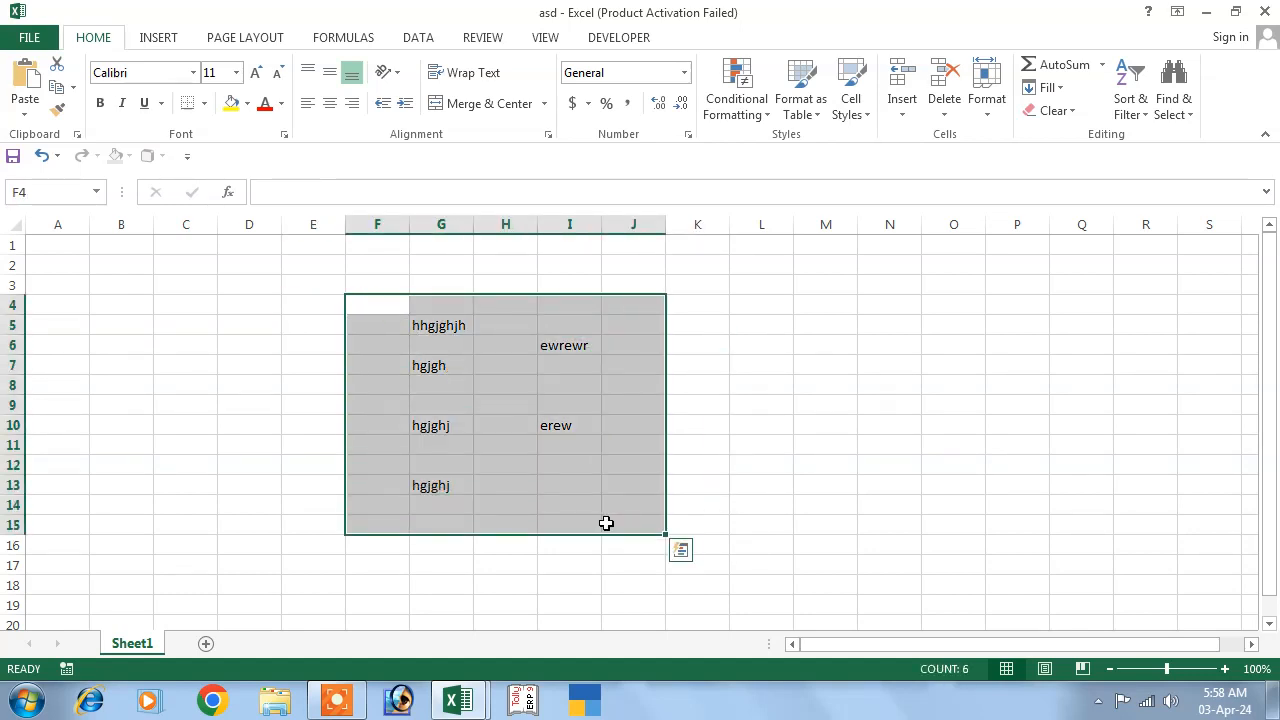
{"action": "key", "text": "Delete"}
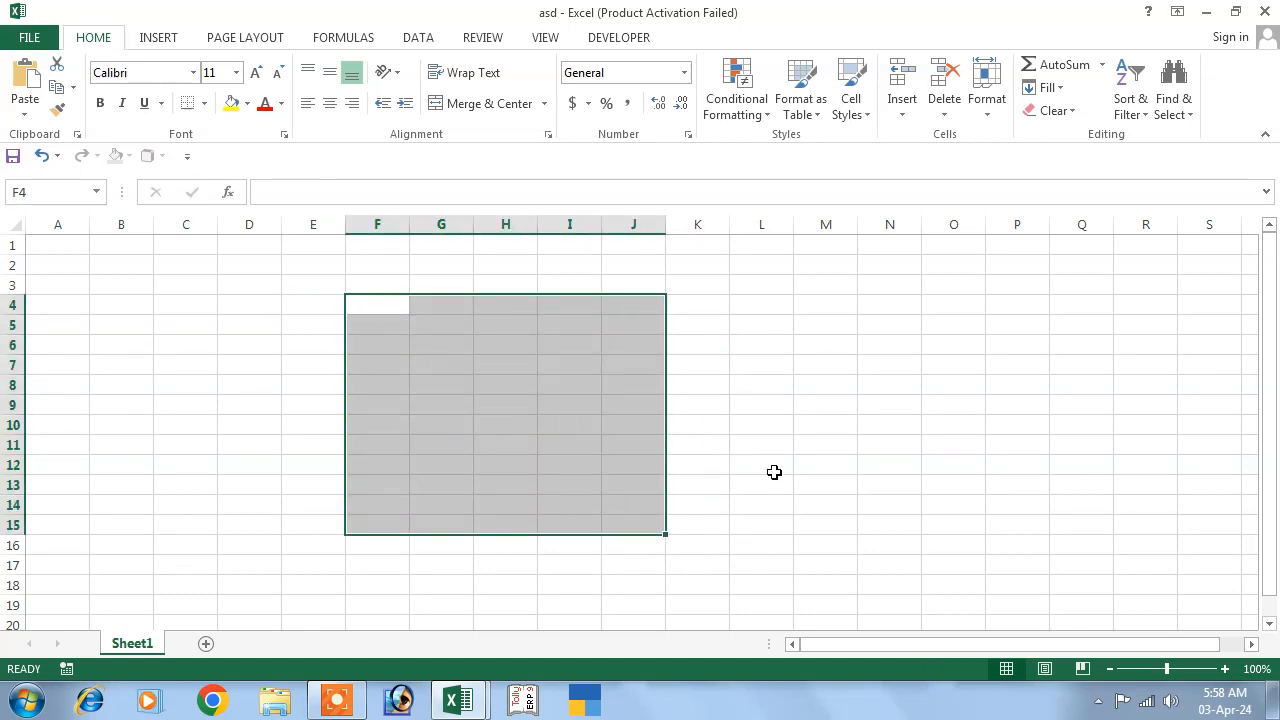
{"action": "left_click", "coordinate": [788, 459]}
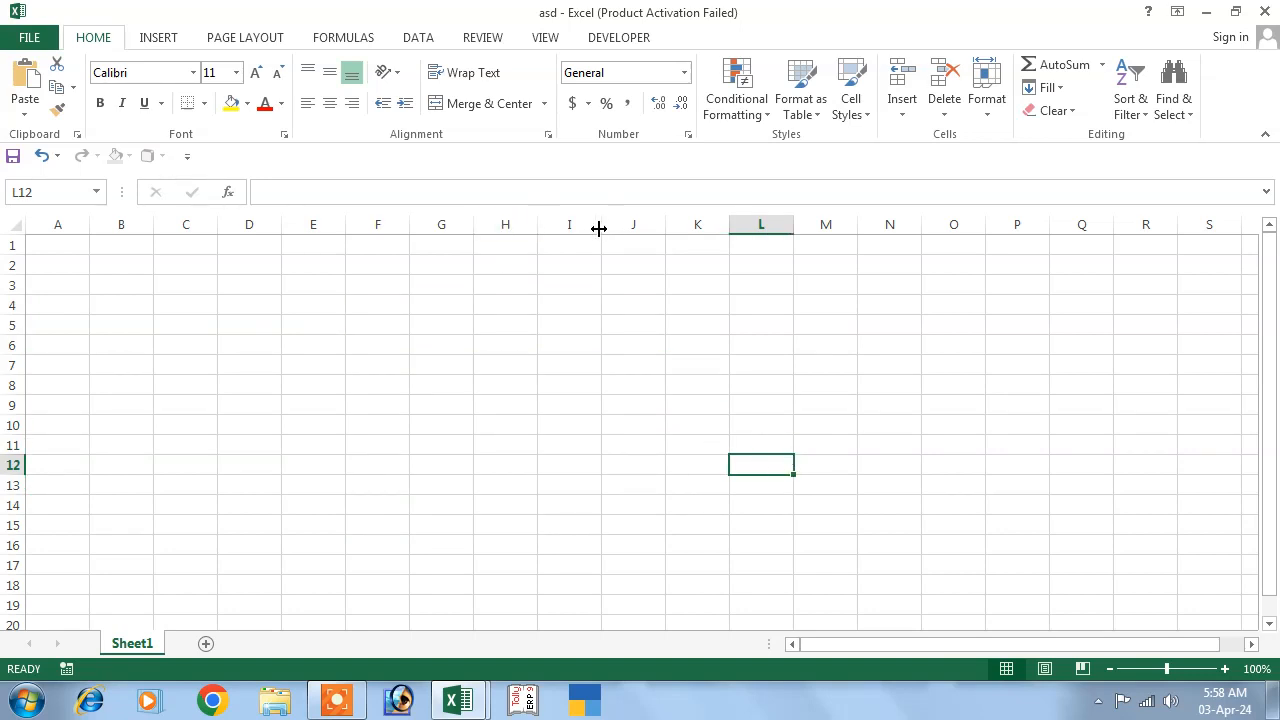
{"action": "left_click_drag", "start_coordinate": [601, 224], "coordinate": [710, 226]}
{"action": "left_click", "coordinate": [609, 299]}
{"action": "type", "text": "45"}
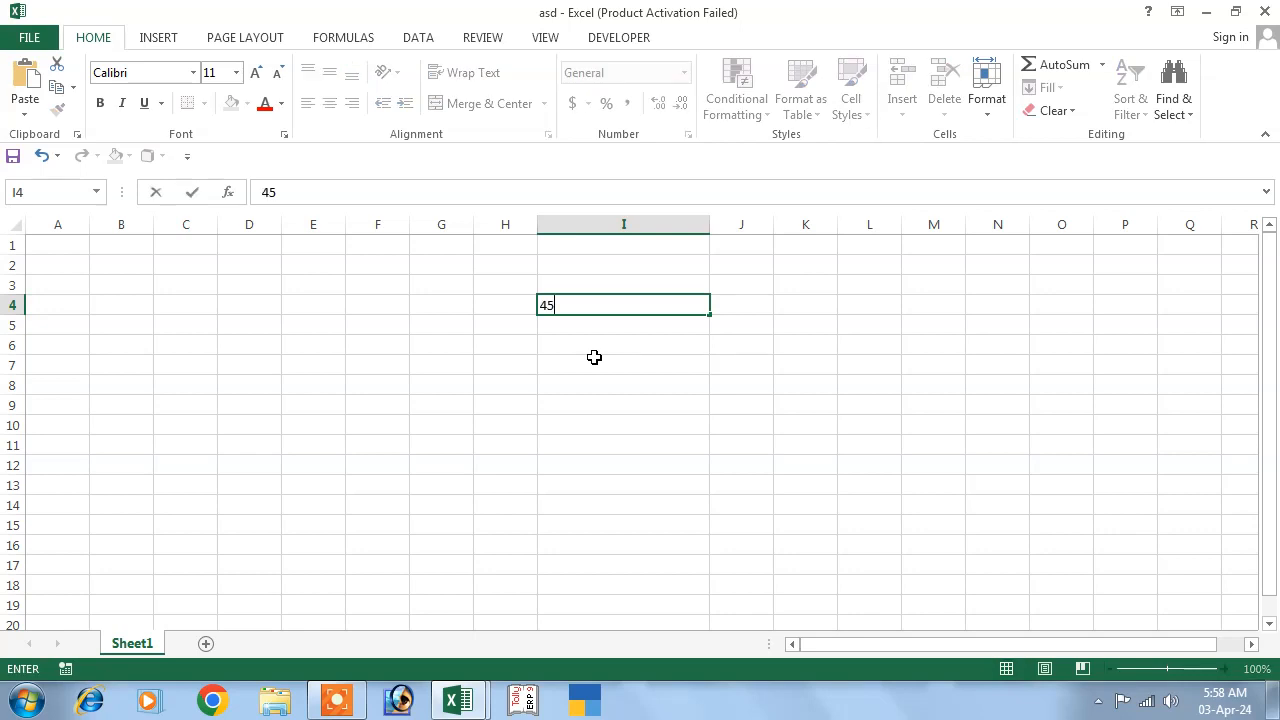
{"action": "type", "text": "65466879654685687634"}
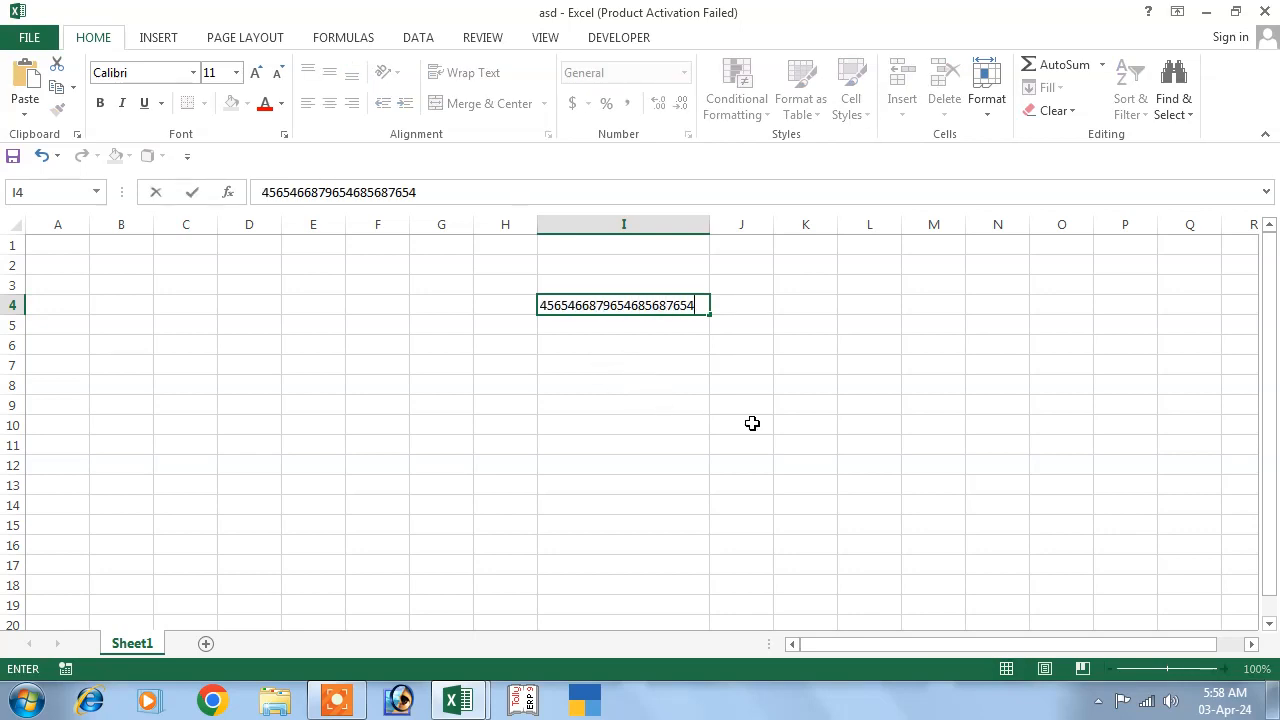
{"action": "left_click", "coordinate": [751, 423]}
{"action": "left_click", "coordinate": [663, 309]}
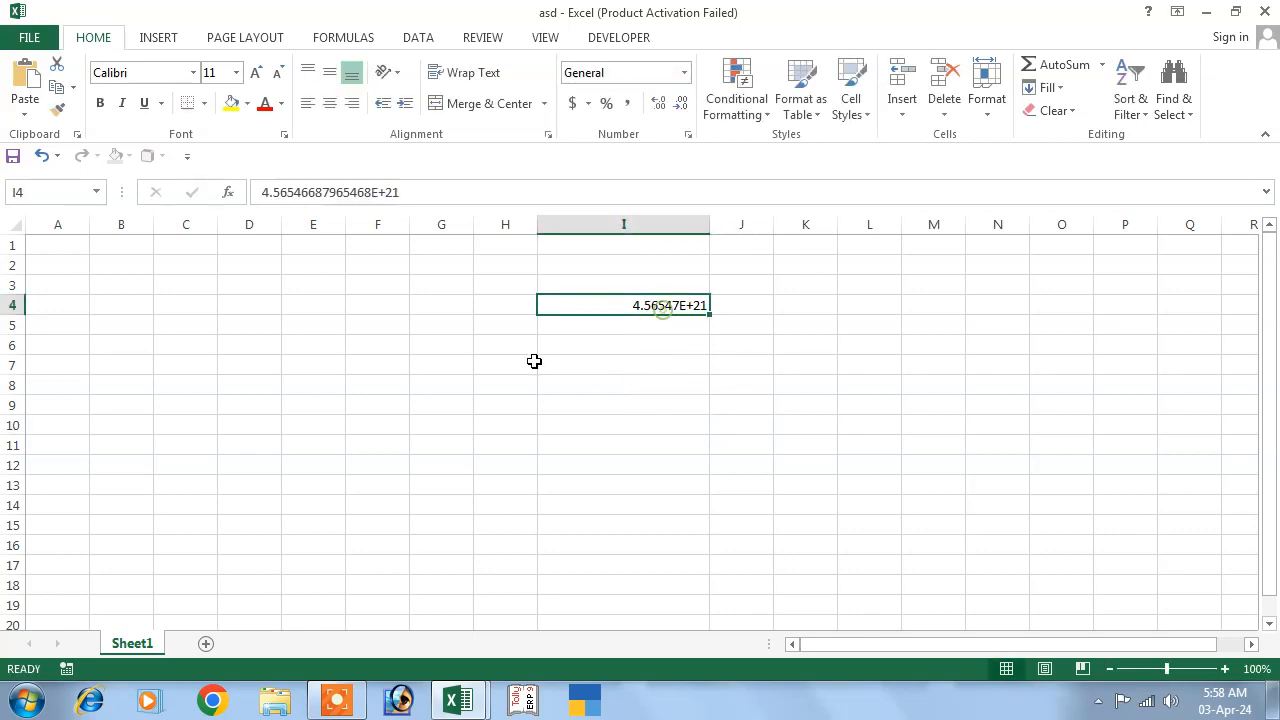
{"action": "left_click", "coordinate": [560, 368]}
{"action": "left_click", "coordinate": [597, 388]}
{"action": "left_click", "coordinate": [661, 303]}
{"action": "key", "text": "Delete"}
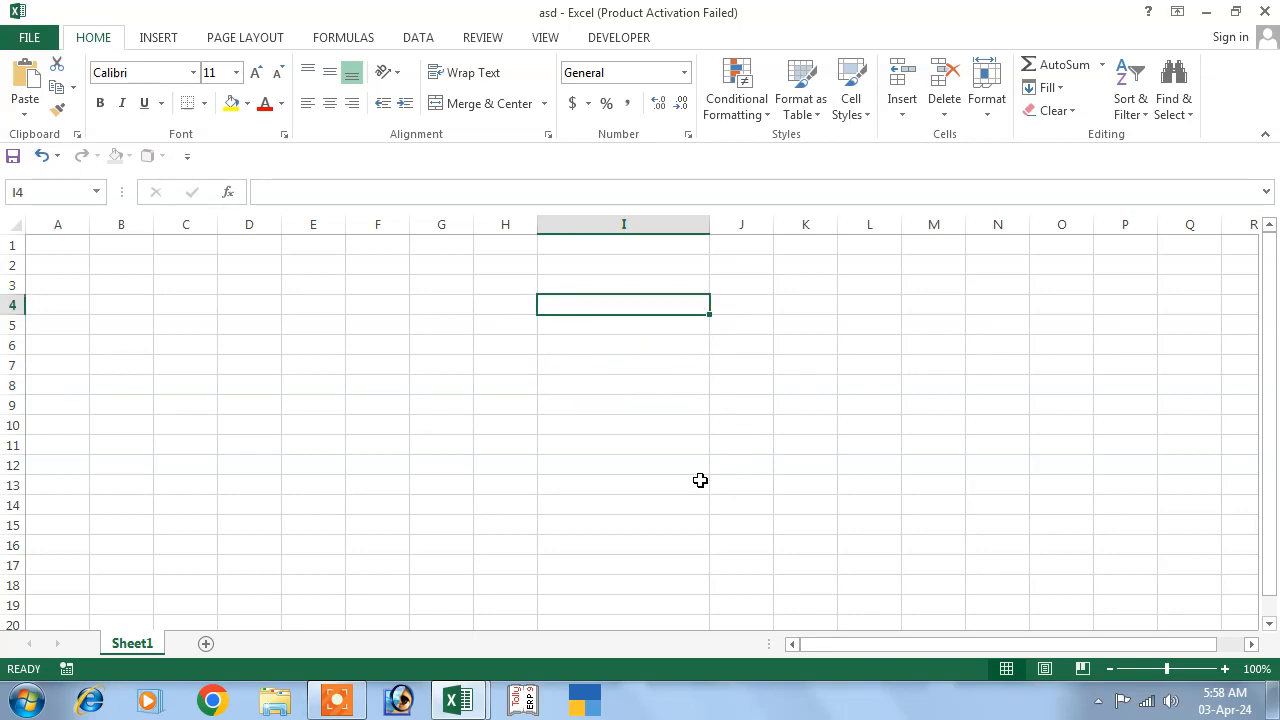
{"action": "type", "text": "'"}
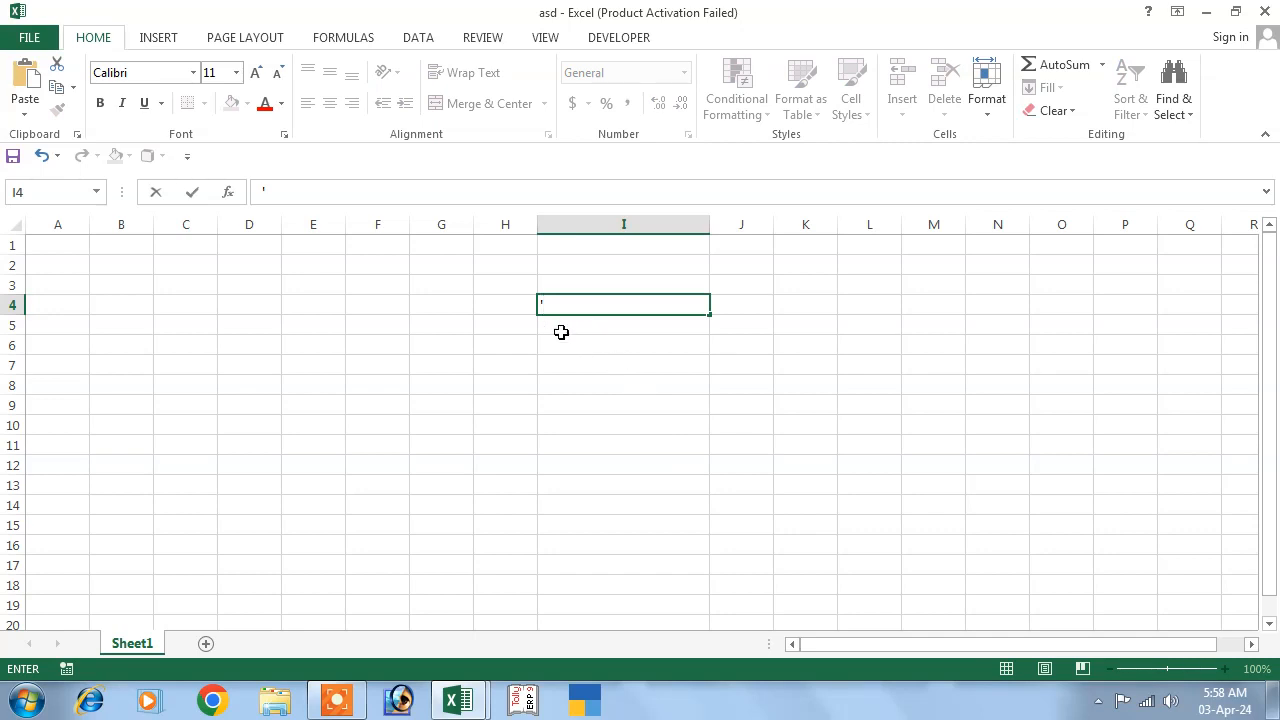
{"action": "type", "text": "96875687656546546546546"}
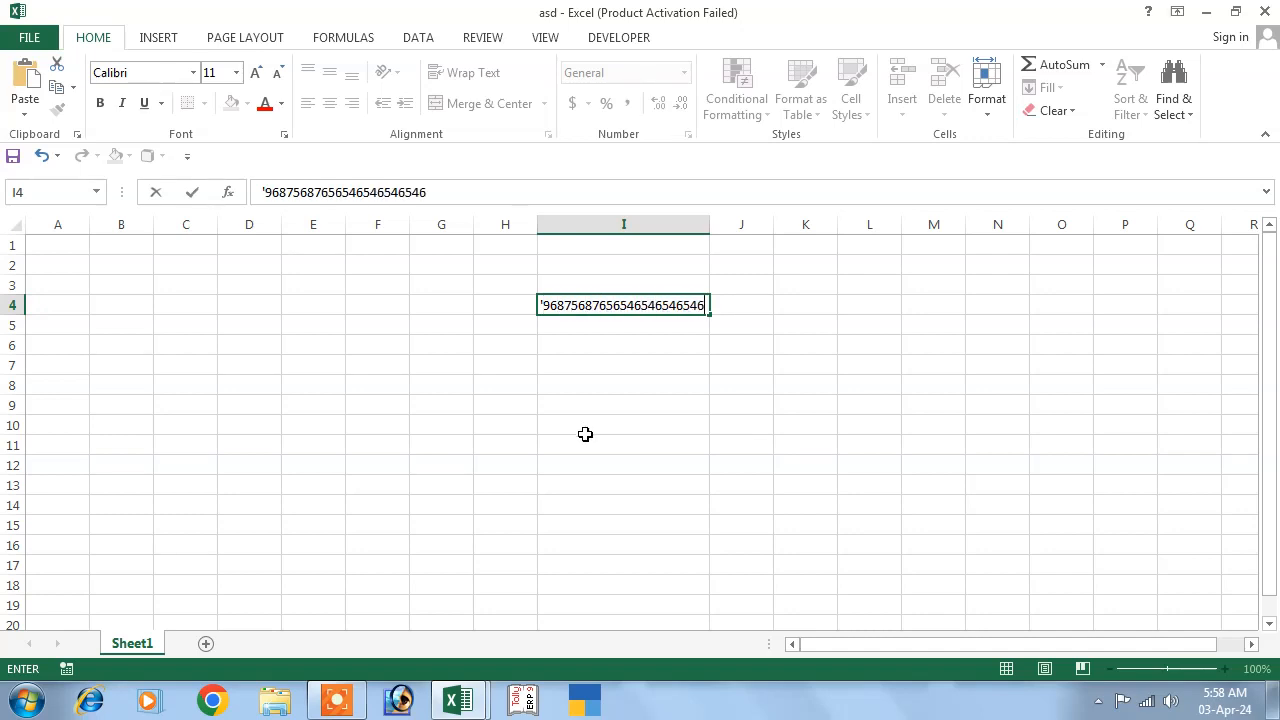
{"action": "key", "text": "Return"}
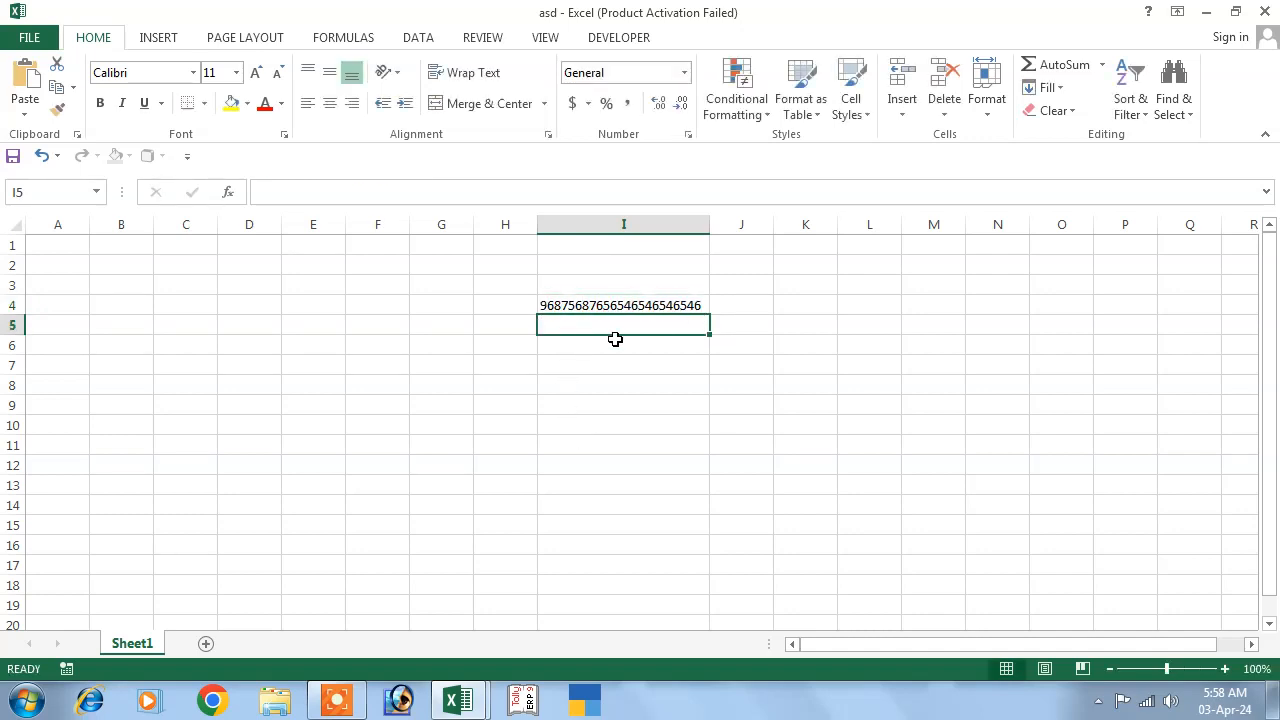
{"action": "left_click", "coordinate": [587, 352]}
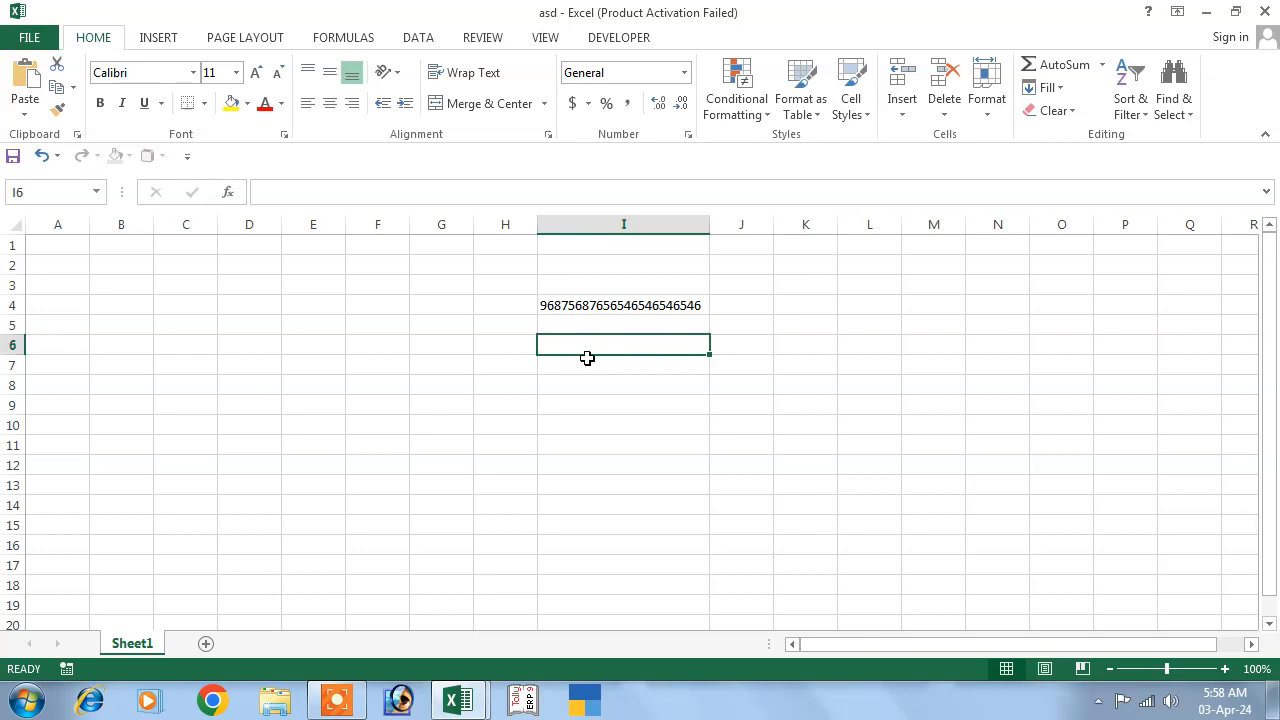
{"action": "type", "text": "'87876546546546546546"}
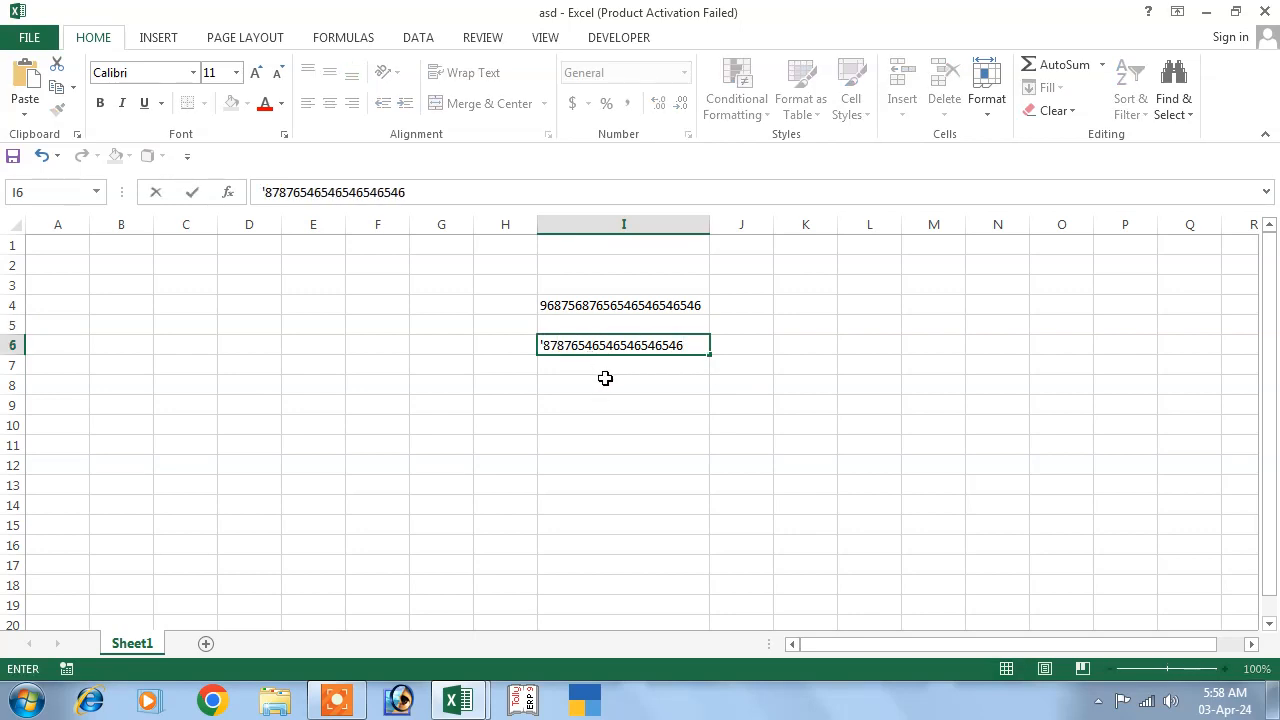
{"action": "key", "text": "Return"}
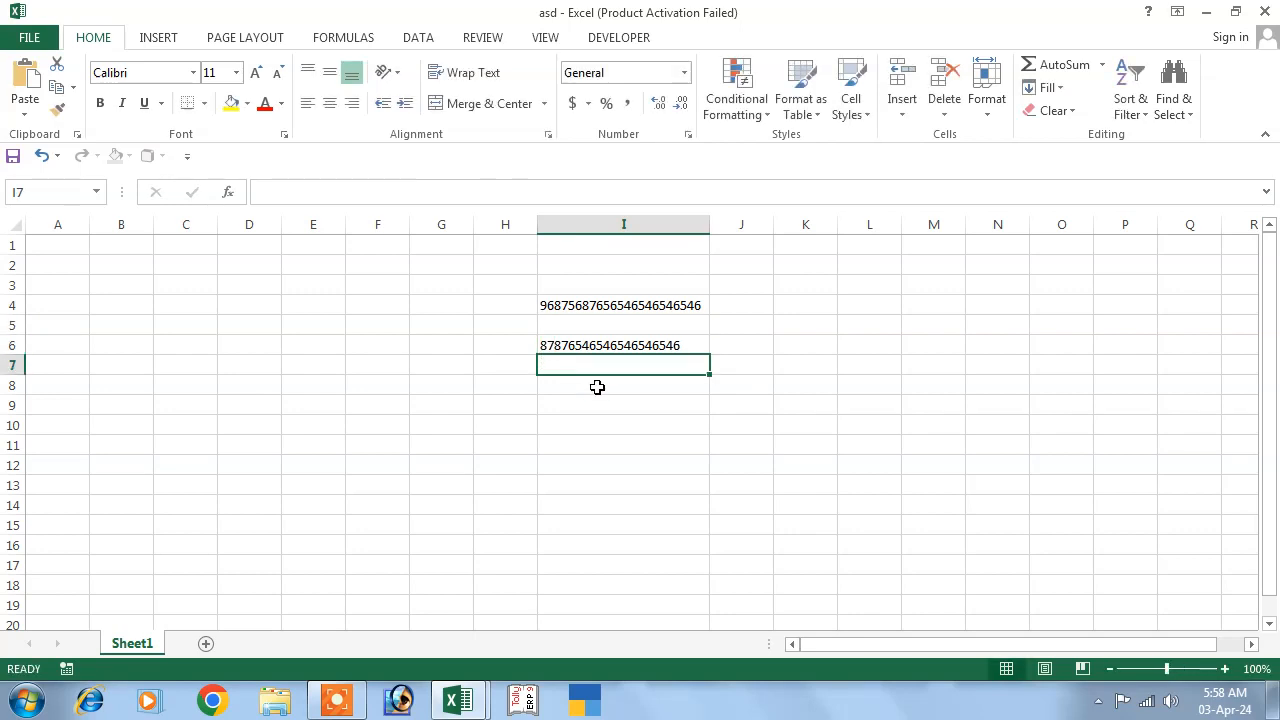
{"action": "left_click", "coordinate": [603, 345]}
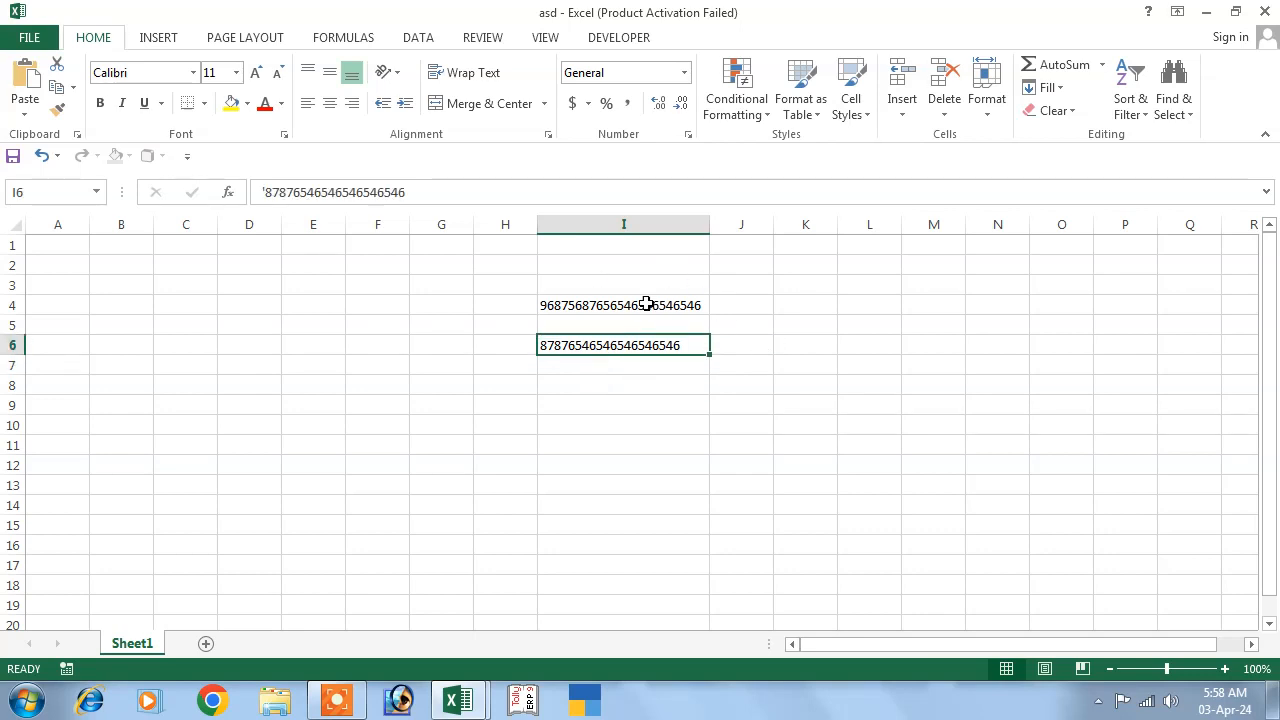
{"action": "left_click", "coordinate": [647, 304]}
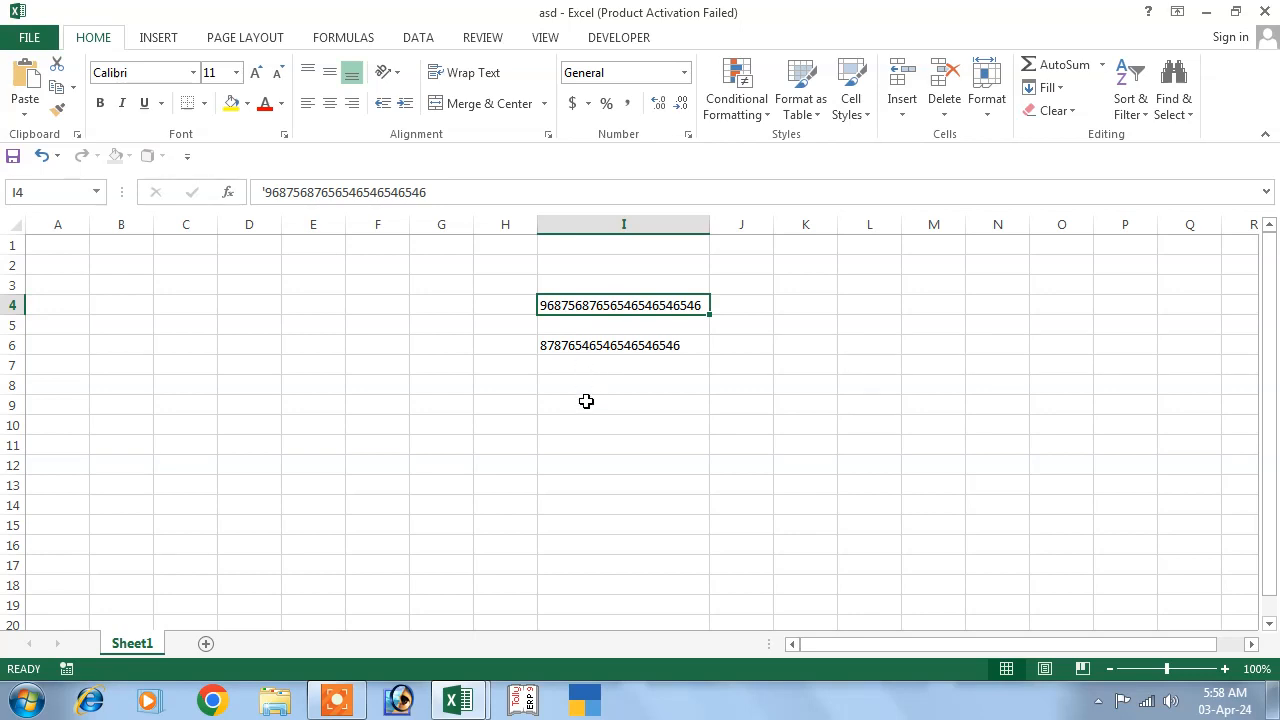
{"action": "left_click", "coordinate": [586, 401]}
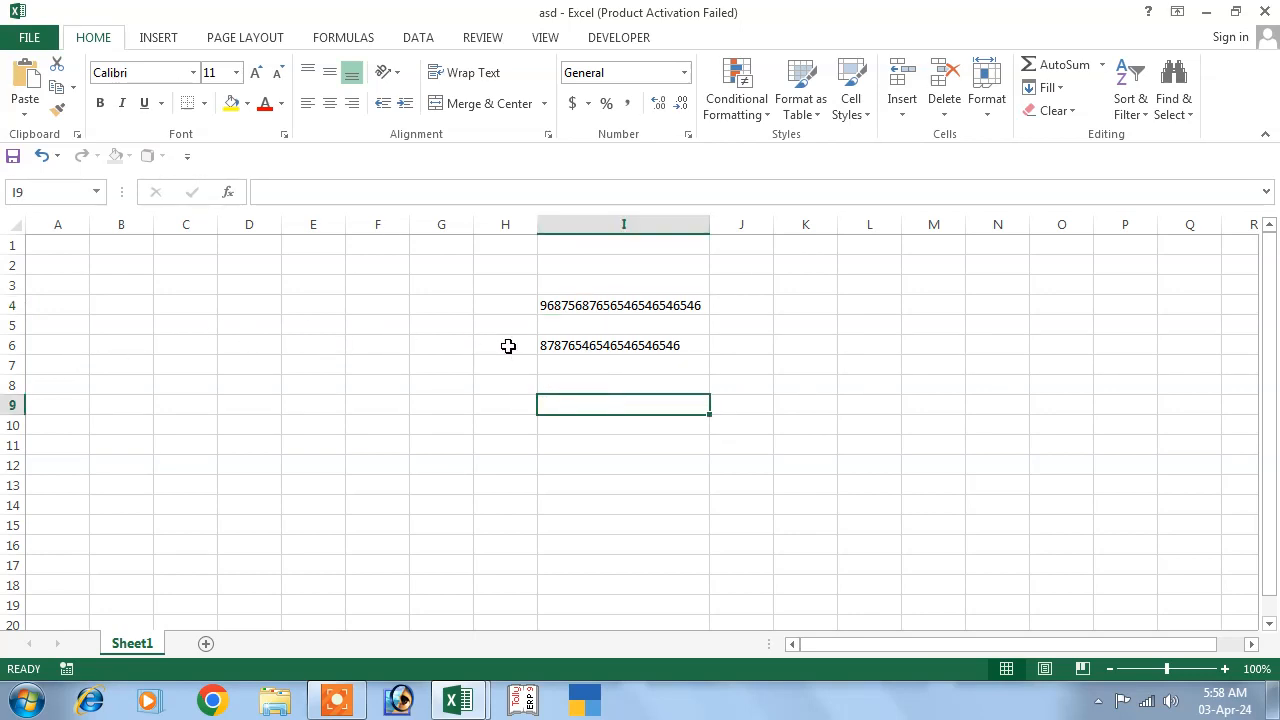
{"action": "left_click", "coordinate": [590, 325]}
{"action": "type", "text": "54"}
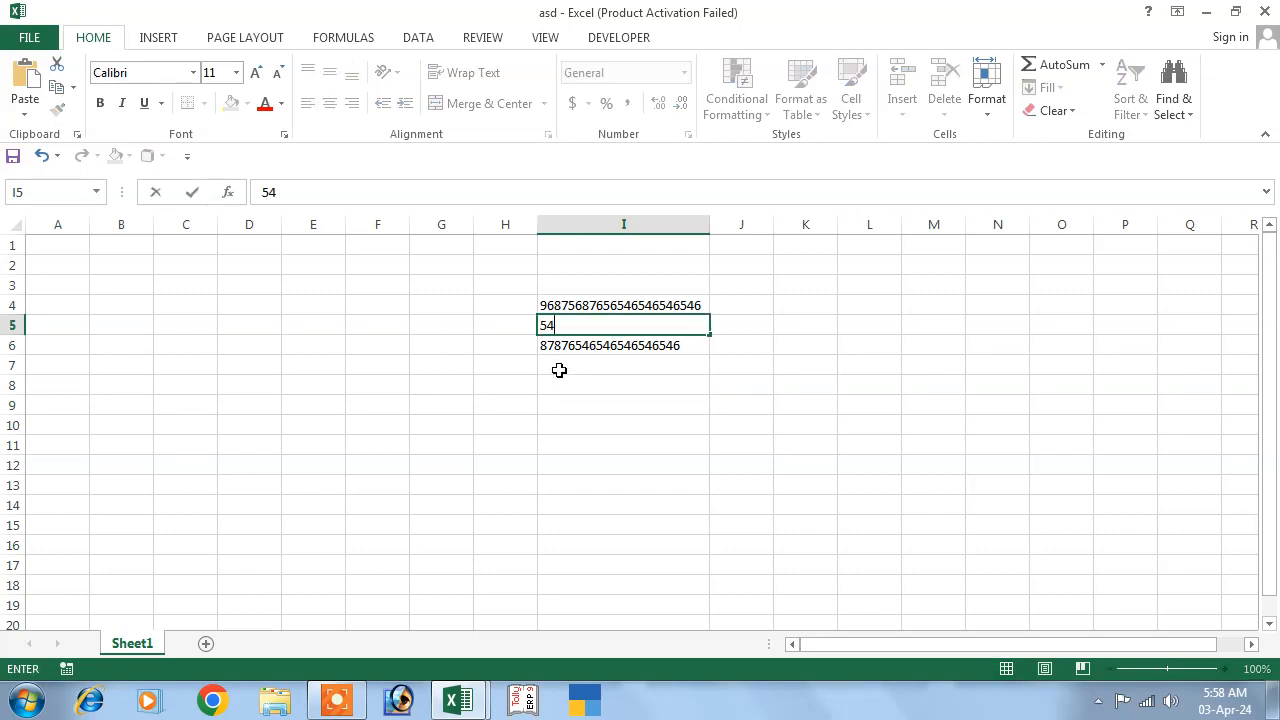
{"action": "type", "text": "654654654654654876"}
{"action": "left_click", "coordinate": [620, 425]}
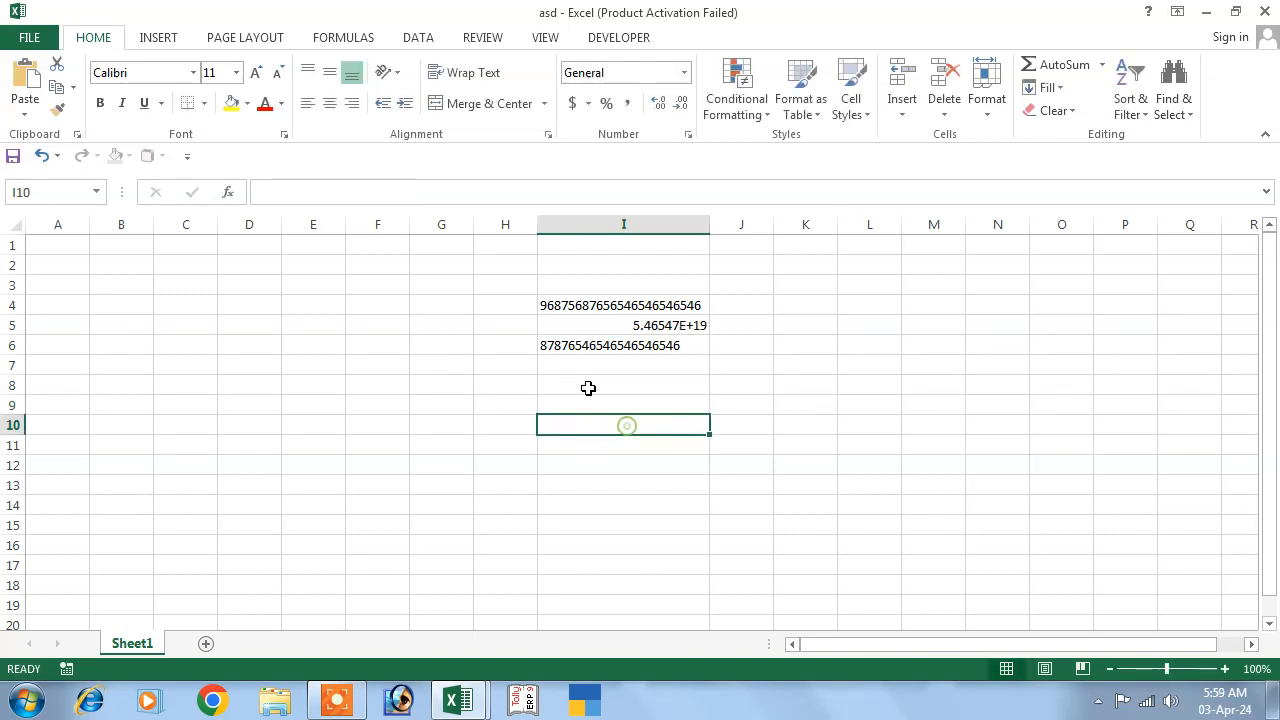
{"action": "left_click", "coordinate": [634, 326]}
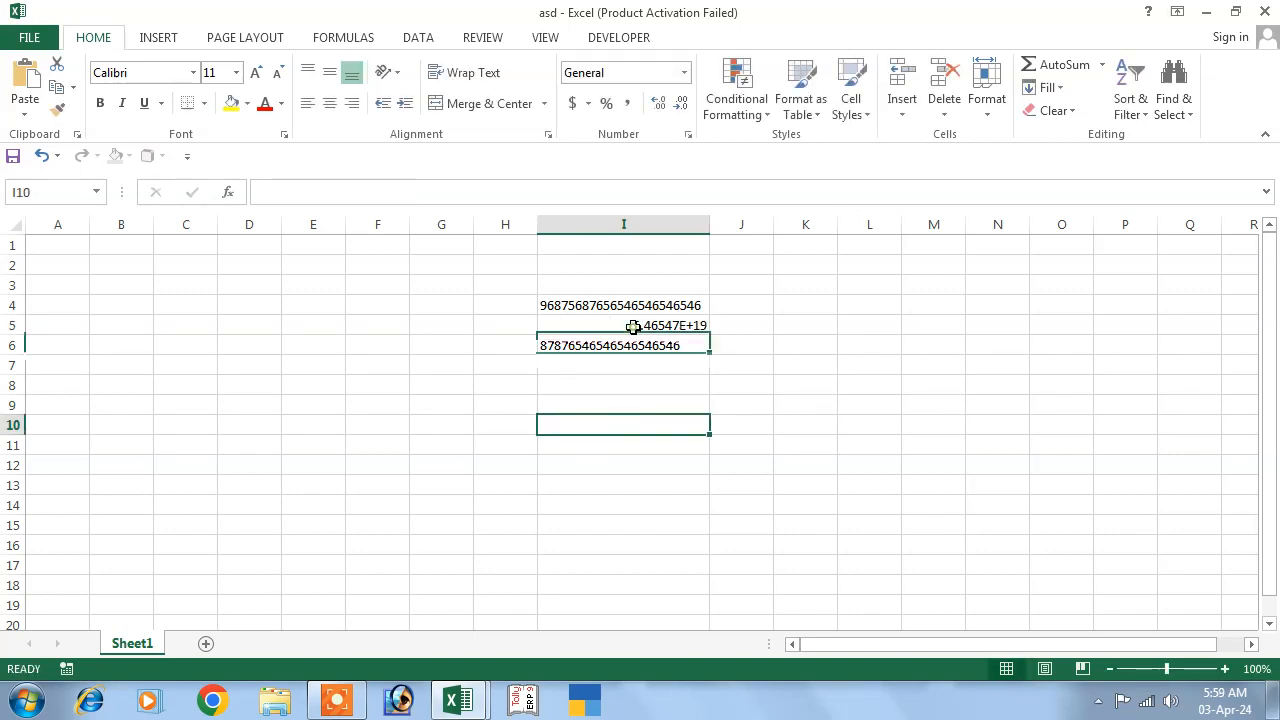
{"action": "left_click", "coordinate": [263, 193]}
{"action": "type", "text": "'"}
{"action": "key", "text": "Return"}
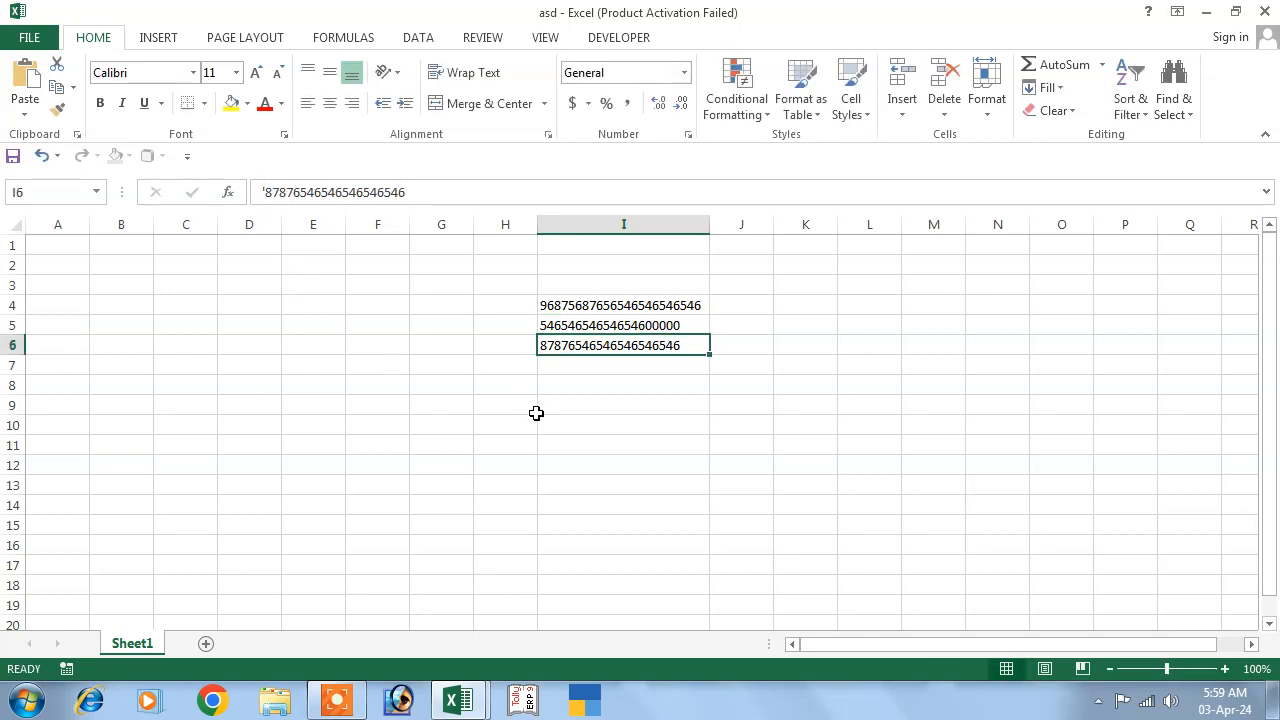
{"action": "left_click", "coordinate": [540, 418]}
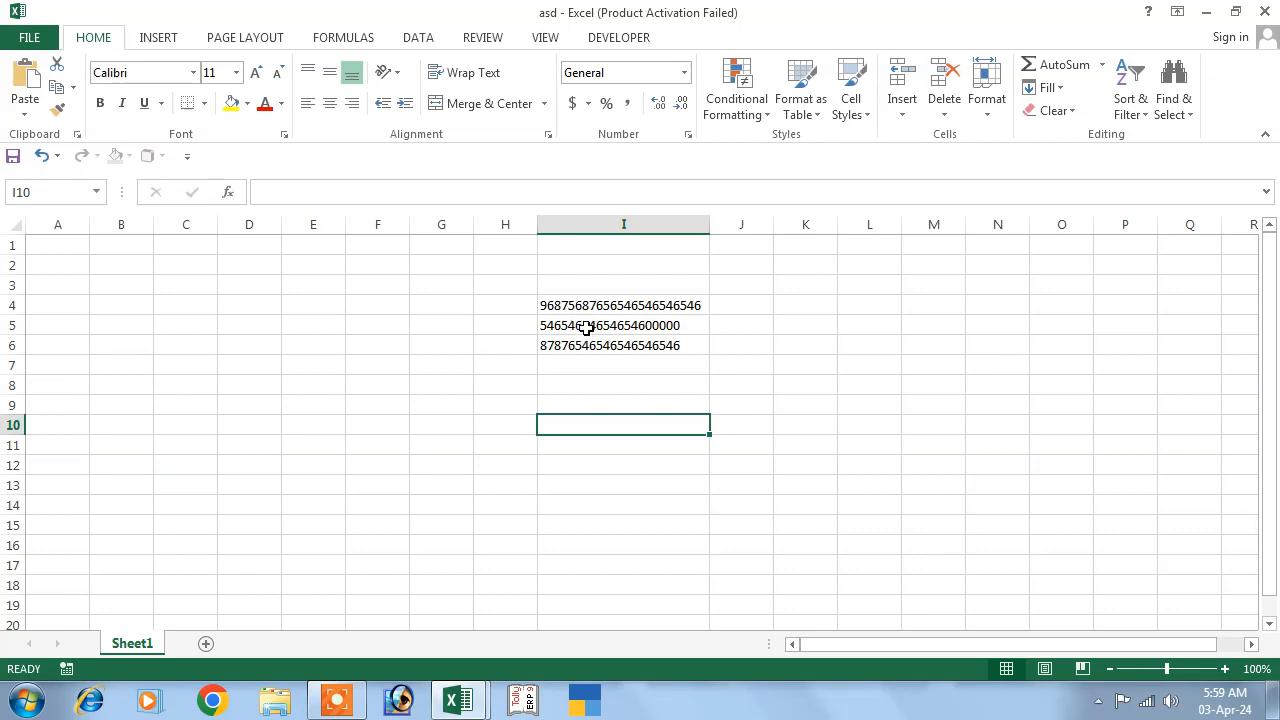
{"action": "left_click", "coordinate": [12, 325]}
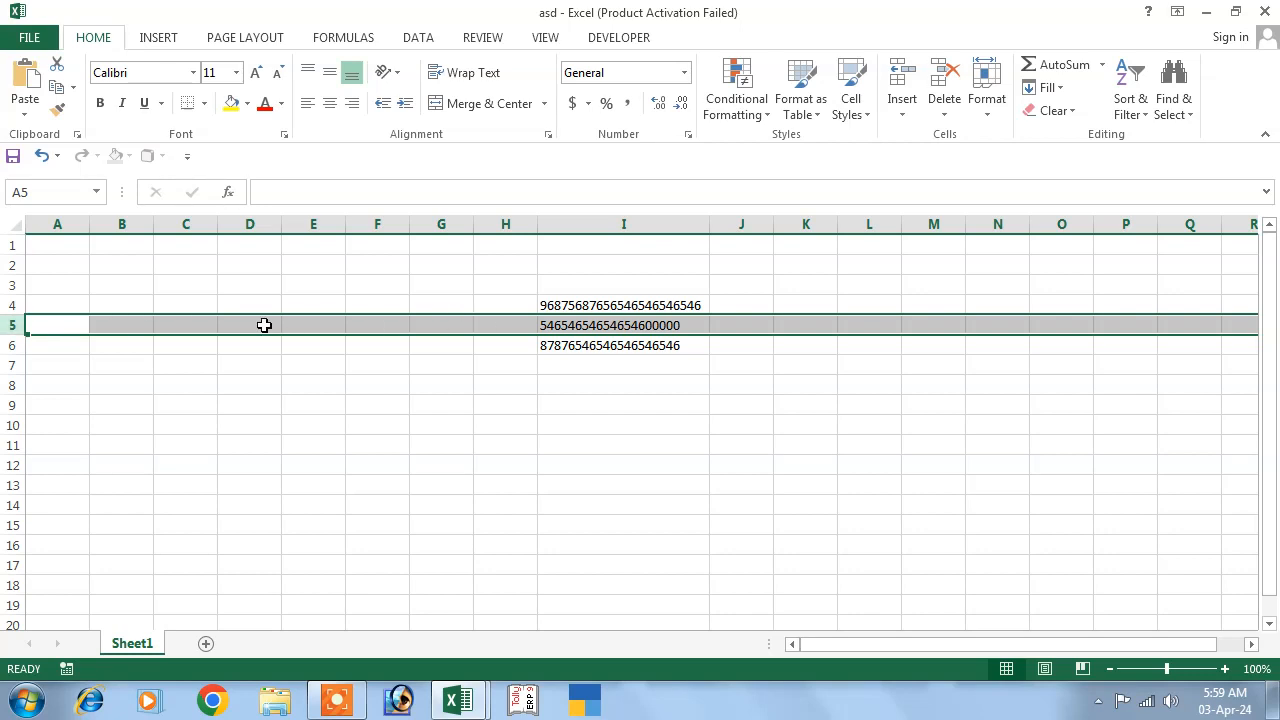
Insert three blank sheet rows above row 5.
{"action": "left_click", "coordinate": [608, 326]}
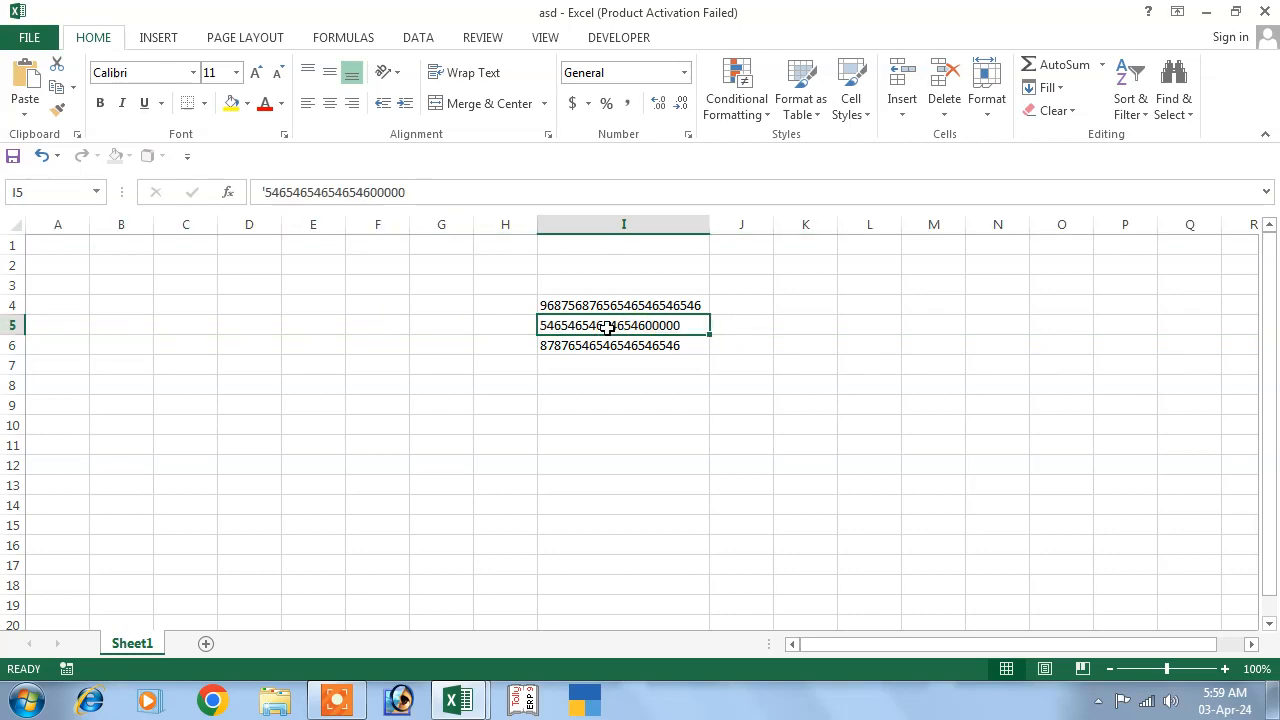
{"action": "left_click", "coordinate": [901, 108]}
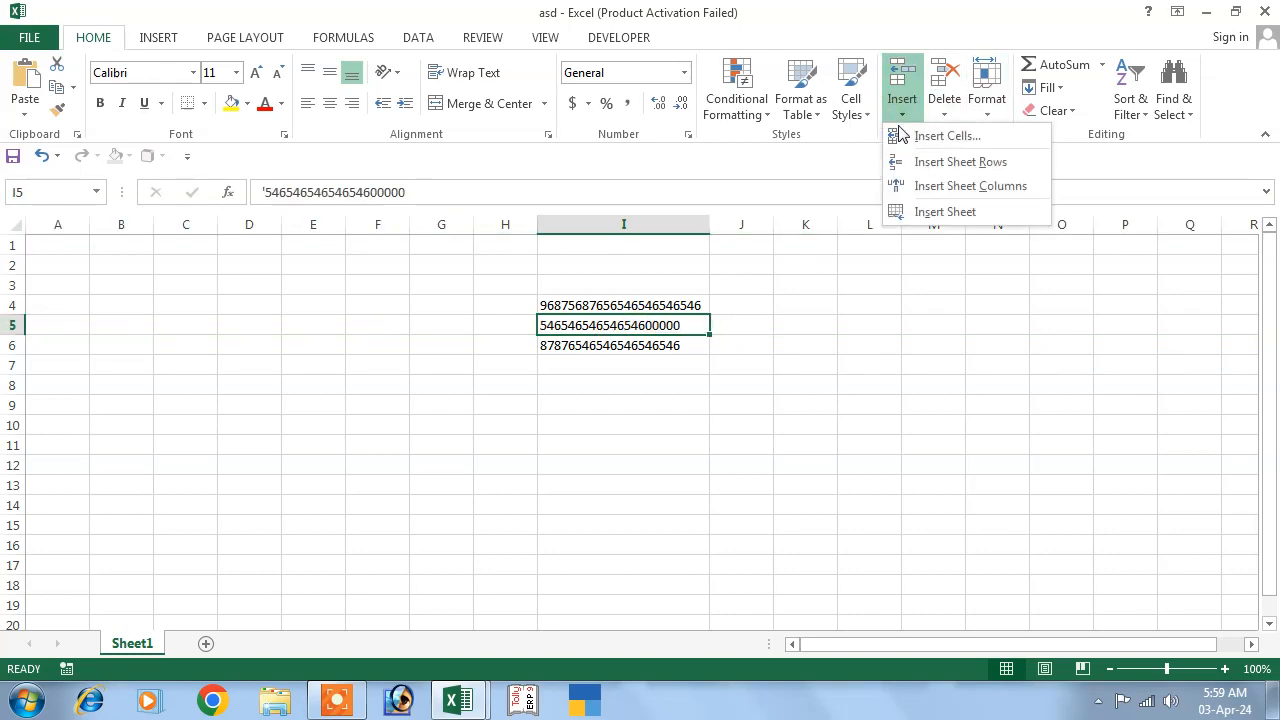
{"action": "left_click", "coordinate": [945, 163]}
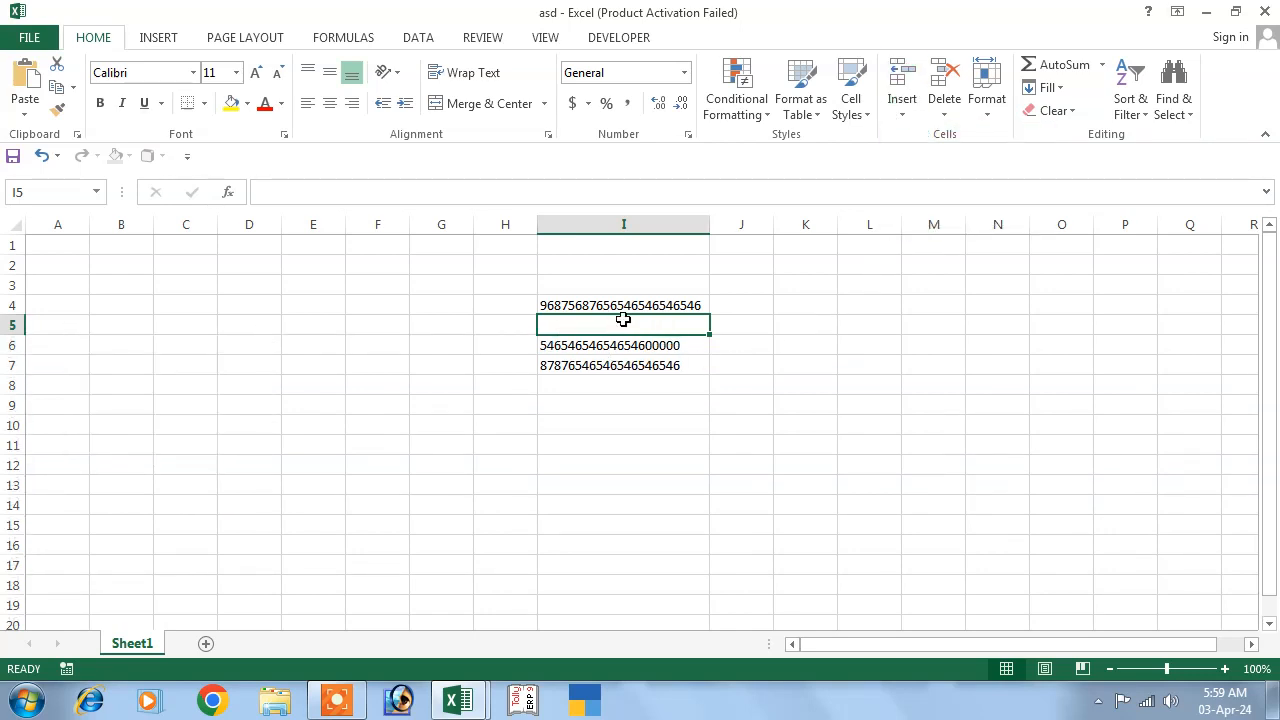
{"action": "left_click", "coordinate": [900, 115]}
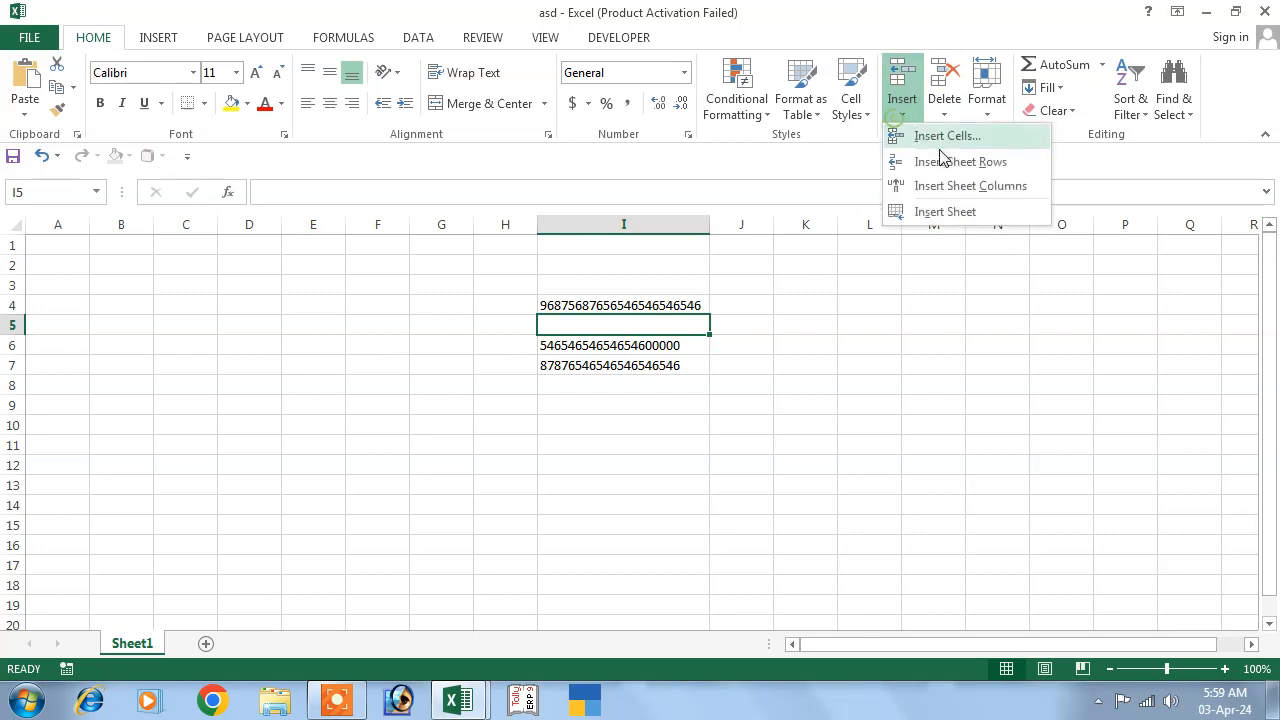
{"action": "left_click", "coordinate": [943, 163]}
{"action": "left_click", "coordinate": [903, 114]}
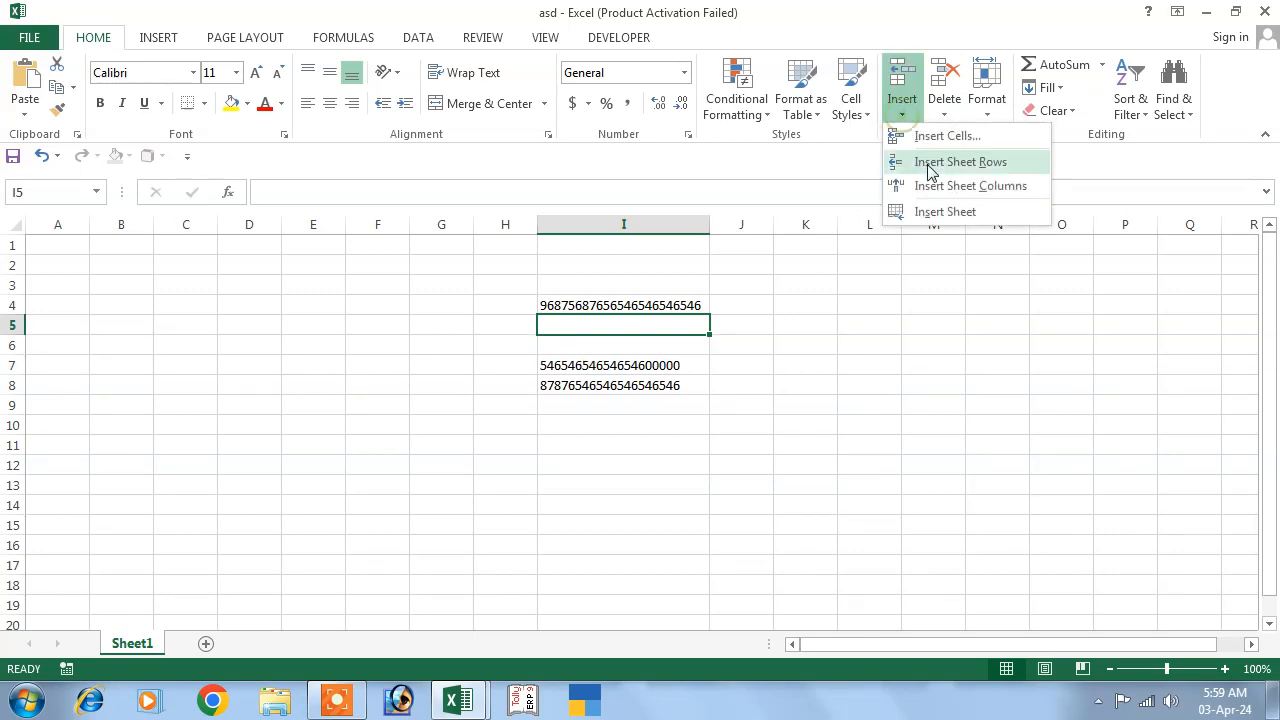
{"action": "left_click", "coordinate": [930, 166]}
Delete the blank rows 5 to 7 and select the numbers in I4:I6.
{"action": "left_click", "coordinate": [757, 362]}
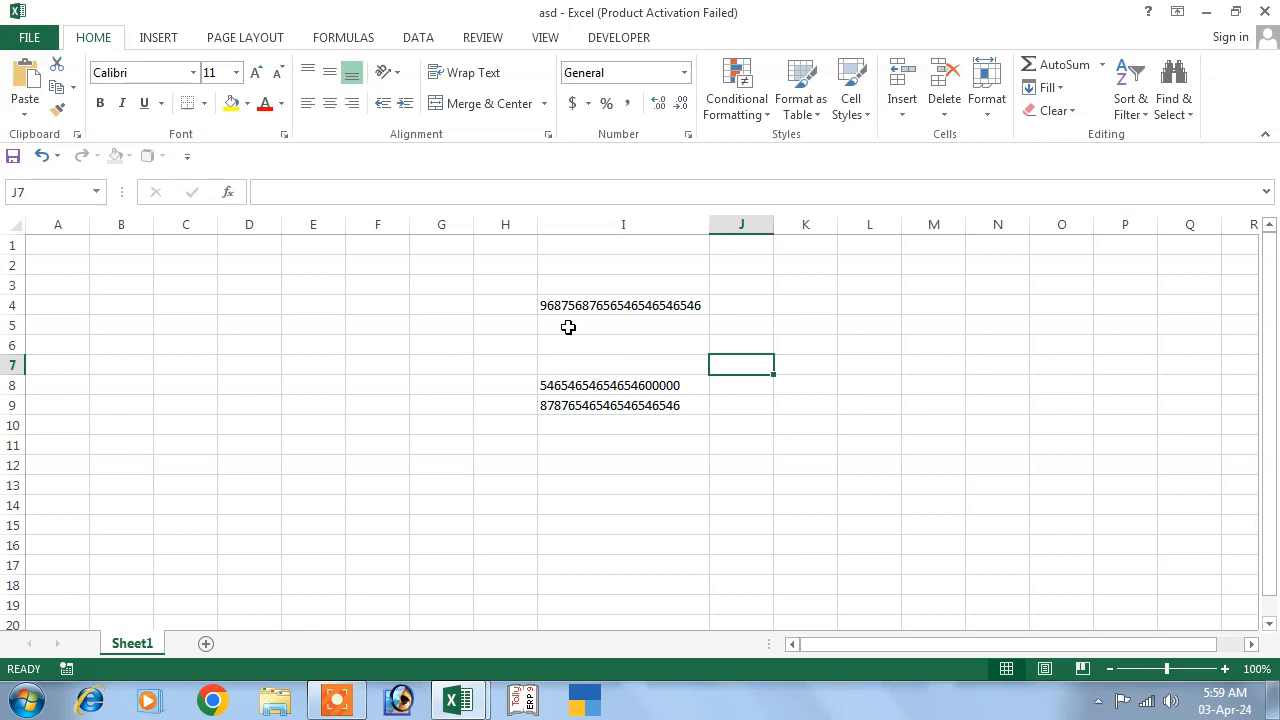
{"action": "left_click_drag", "start_coordinate": [568, 327], "coordinate": [674, 360]}
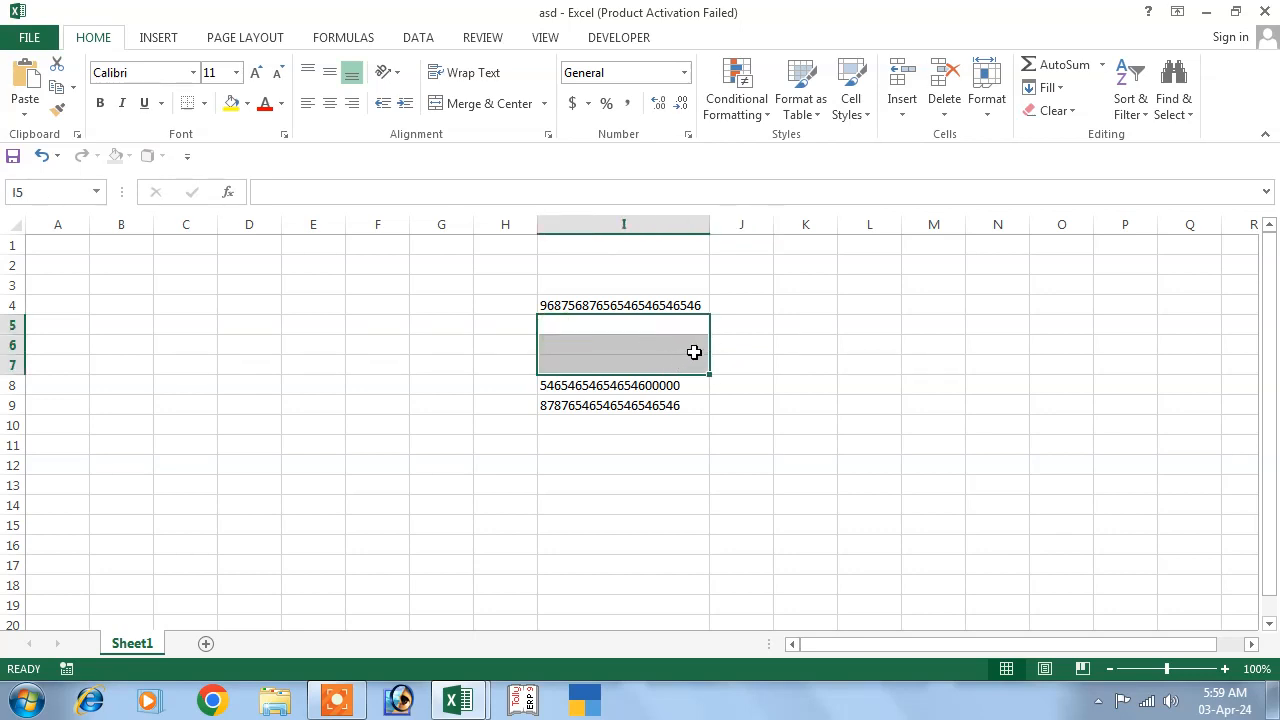
{"action": "left_click", "coordinate": [940, 118]}
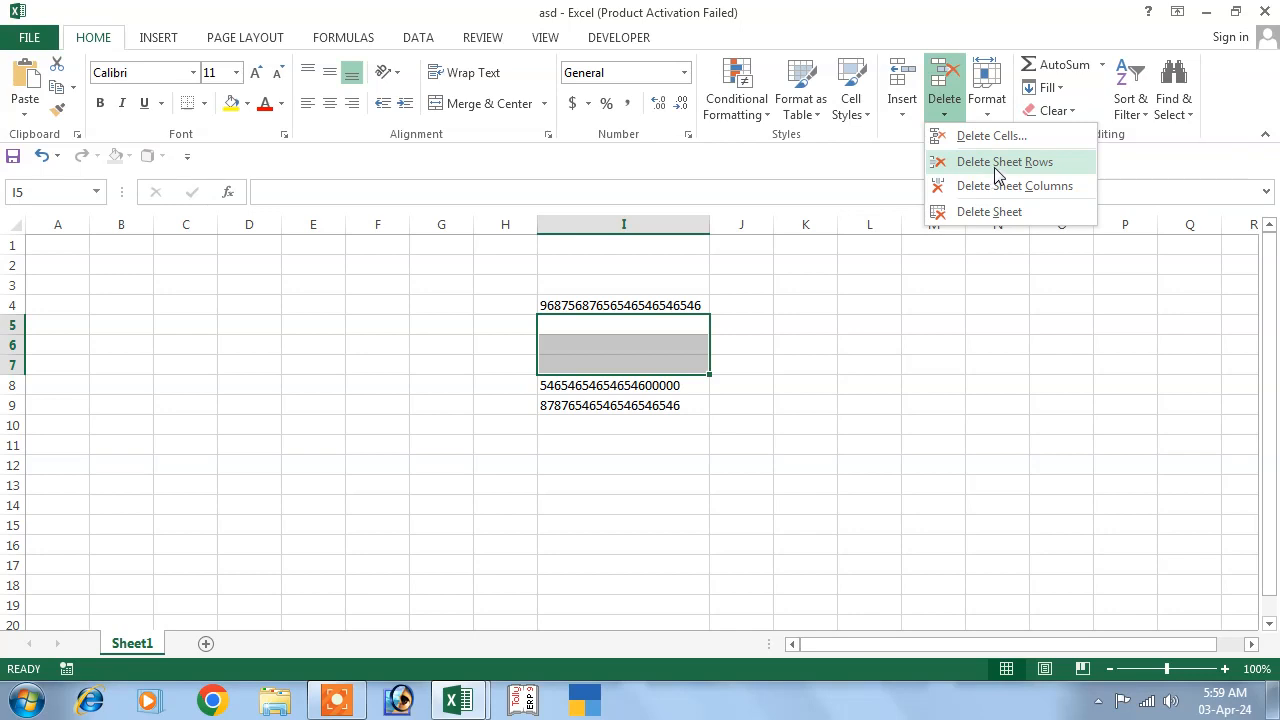
{"action": "left_click", "coordinate": [995, 165]}
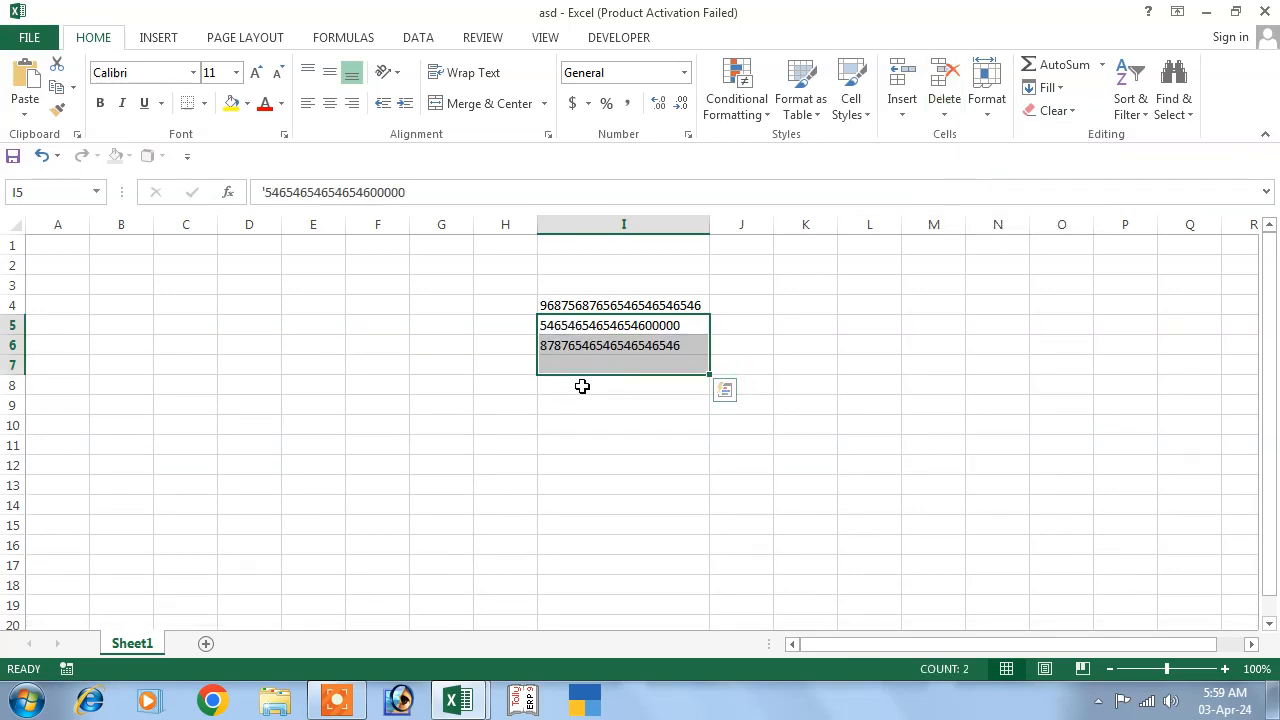
{"action": "left_click", "coordinate": [617, 442]}
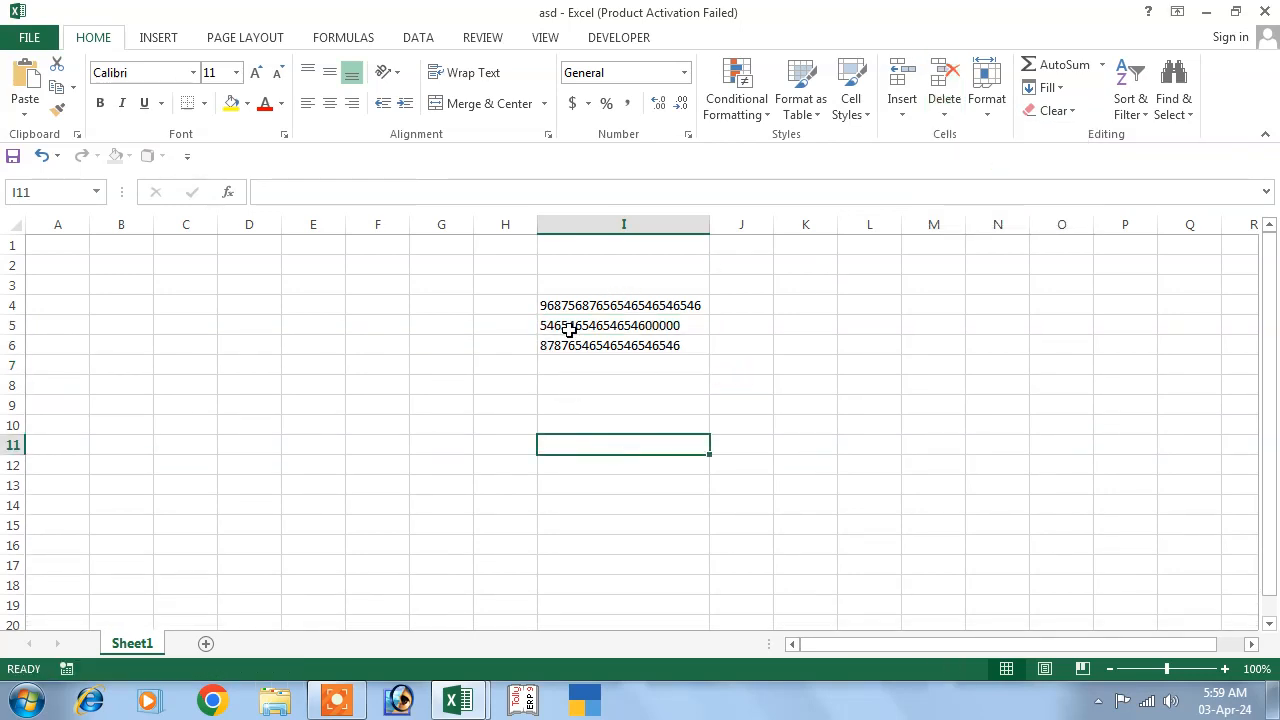
{"action": "left_click_drag", "start_coordinate": [571, 305], "coordinate": [650, 345]}
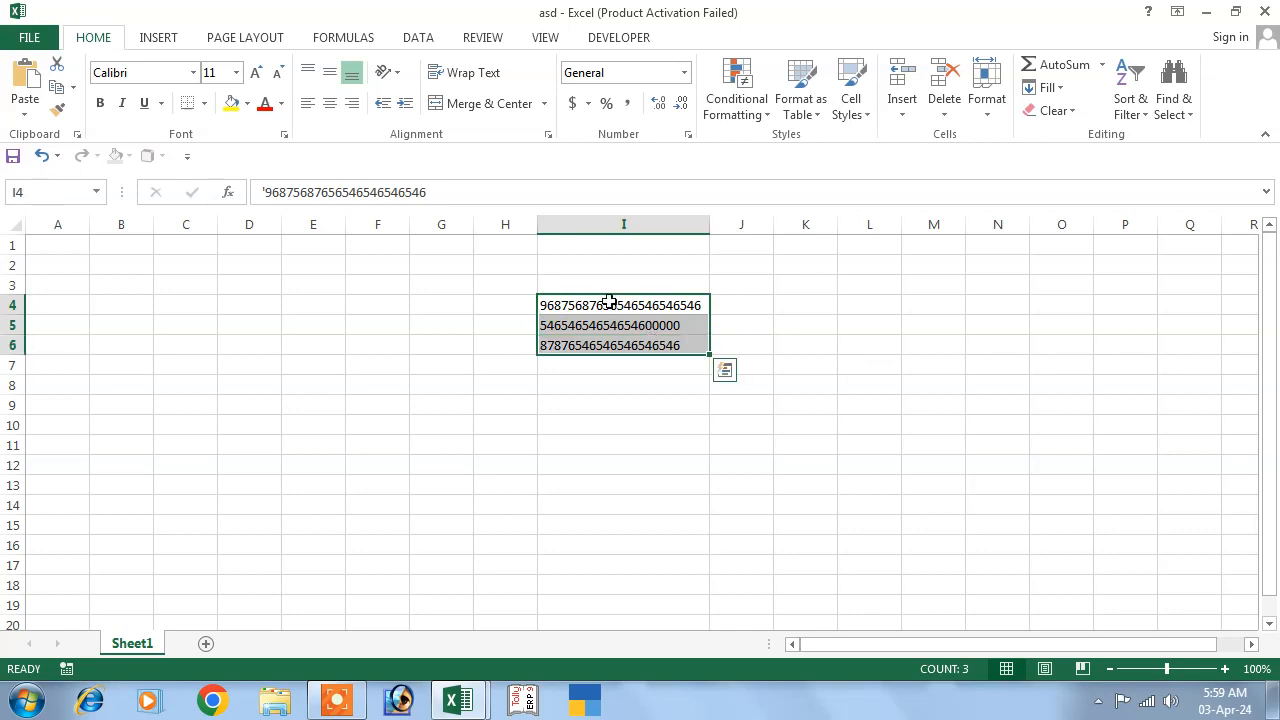
Give cells I4:I6 a yellow fill.
{"action": "left_click", "coordinate": [247, 103]}
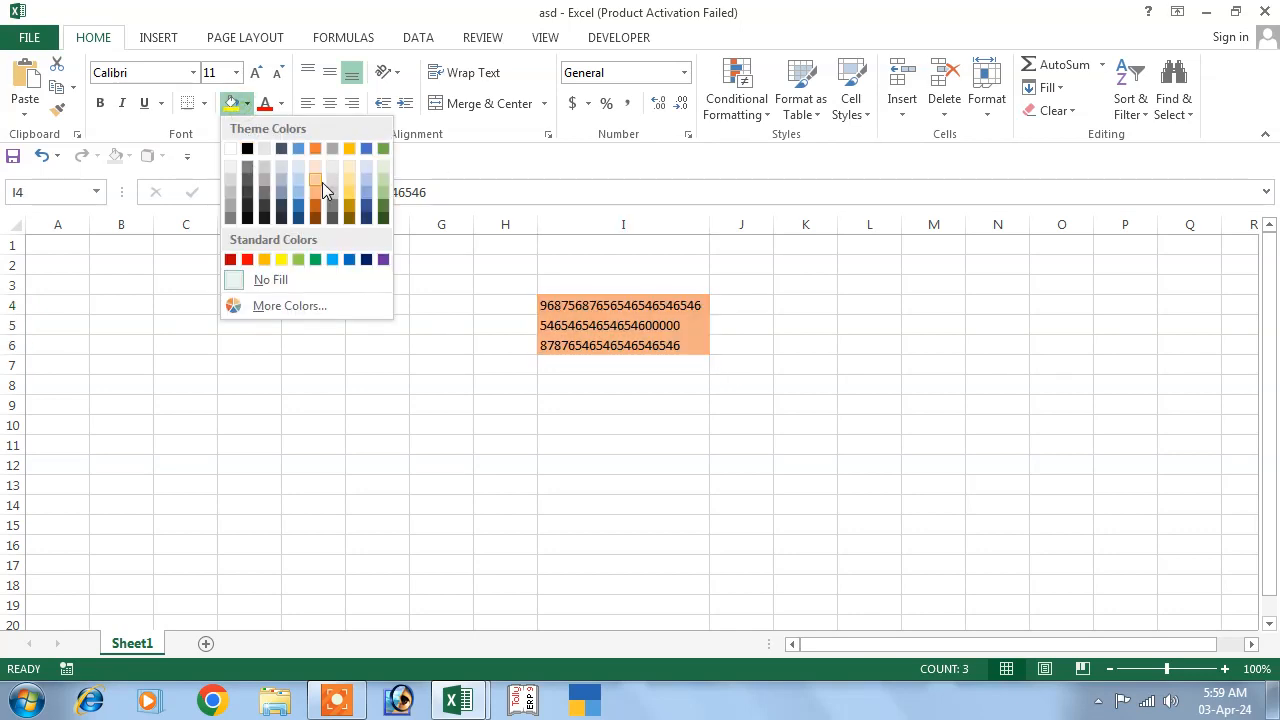
{"action": "left_click", "coordinate": [281, 262]}
{"action": "left_click", "coordinate": [655, 400]}
{"action": "left_click", "coordinate": [592, 310]}
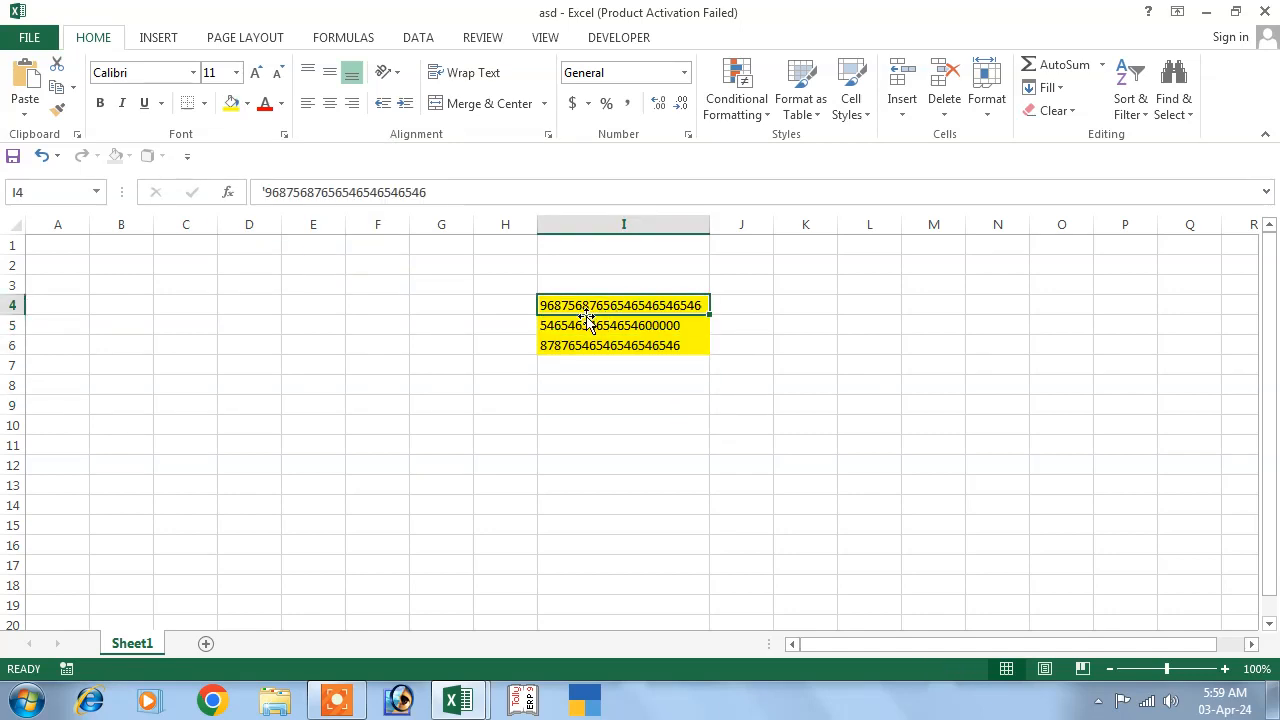
{"action": "left_click_drag", "start_coordinate": [588, 314], "coordinate": [580, 346]}
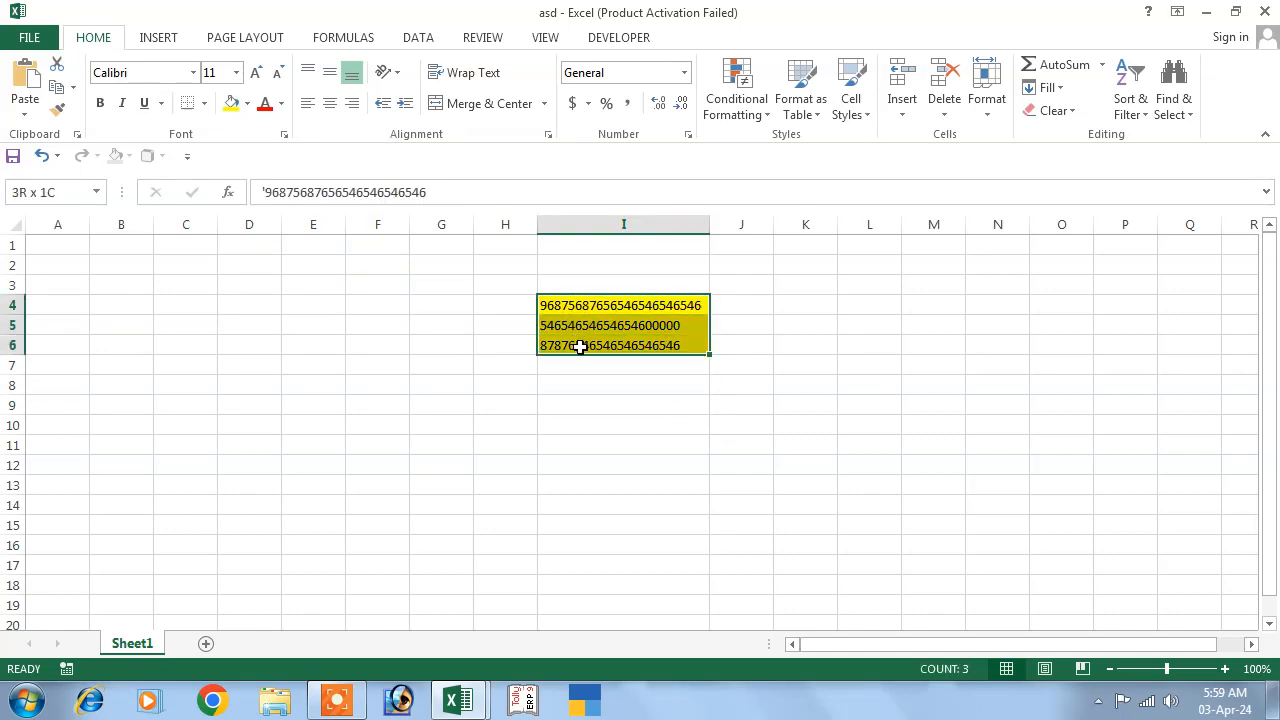
Make the text in I4:I6 red.
{"action": "left_click", "coordinate": [246, 104]}
{"action": "left_click", "coordinate": [280, 104]}
{"action": "left_click", "coordinate": [280, 104]}
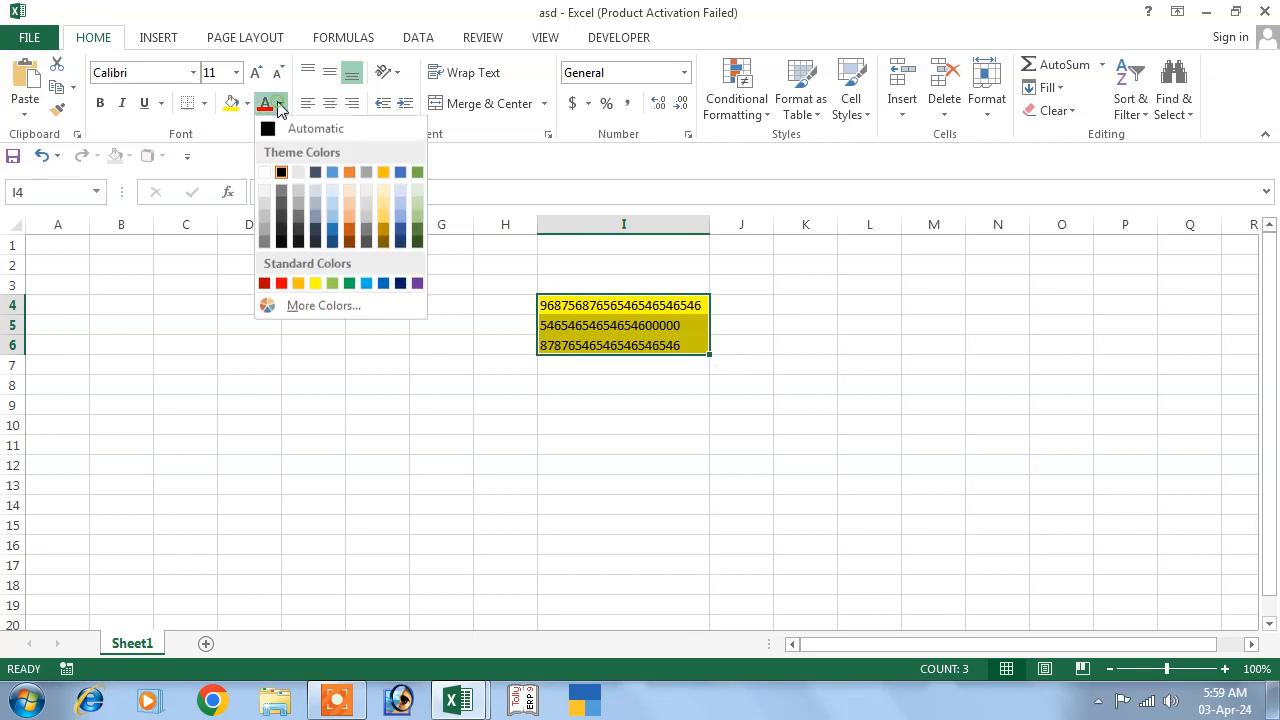
{"action": "left_click", "coordinate": [281, 283]}
{"action": "left_click", "coordinate": [604, 440]}
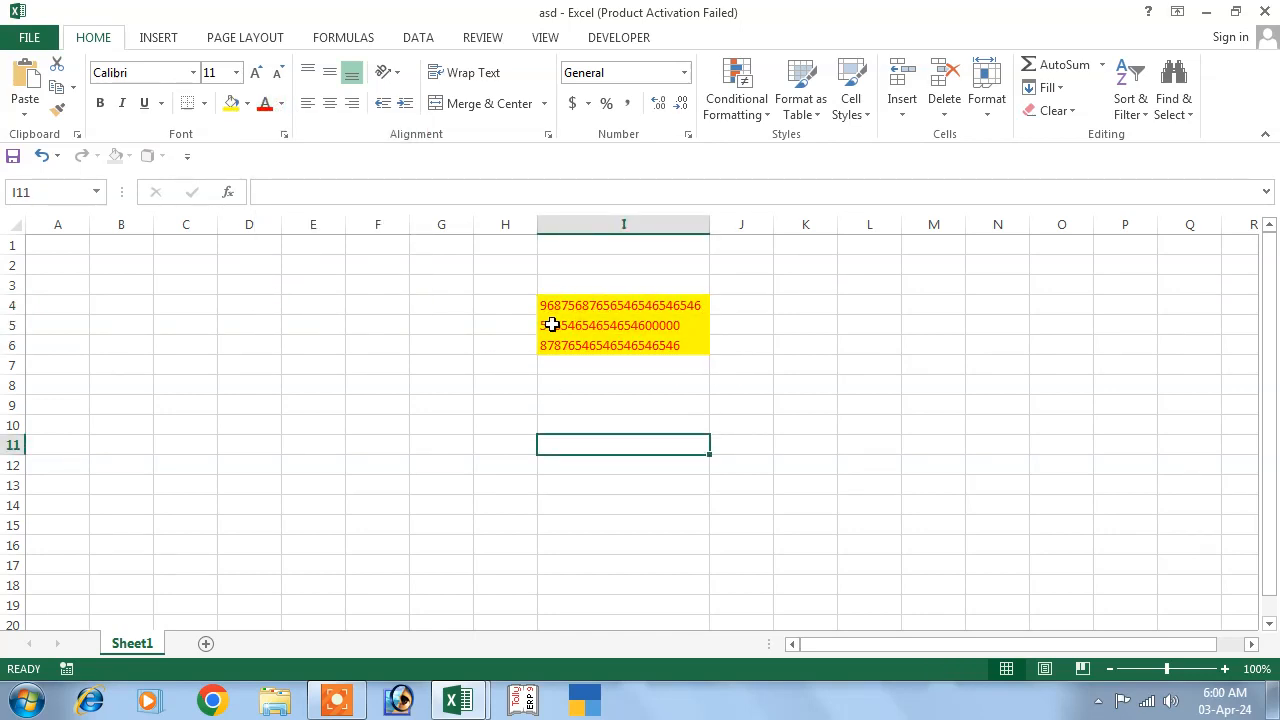
Apply All Borders so each cell in I4:I6 is outlined.
{"action": "left_click_drag", "start_coordinate": [549, 306], "coordinate": [668, 352]}
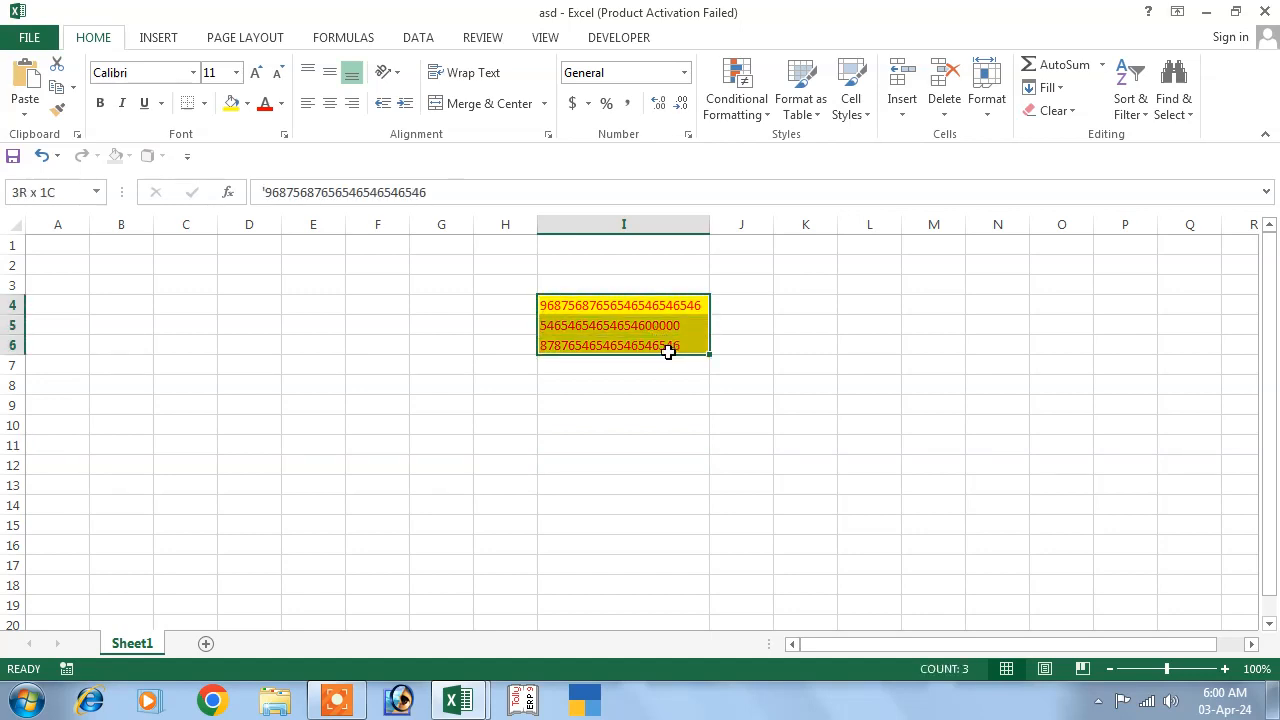
{"action": "left_click", "coordinate": [204, 103]}
{"action": "left_click", "coordinate": [227, 280]}
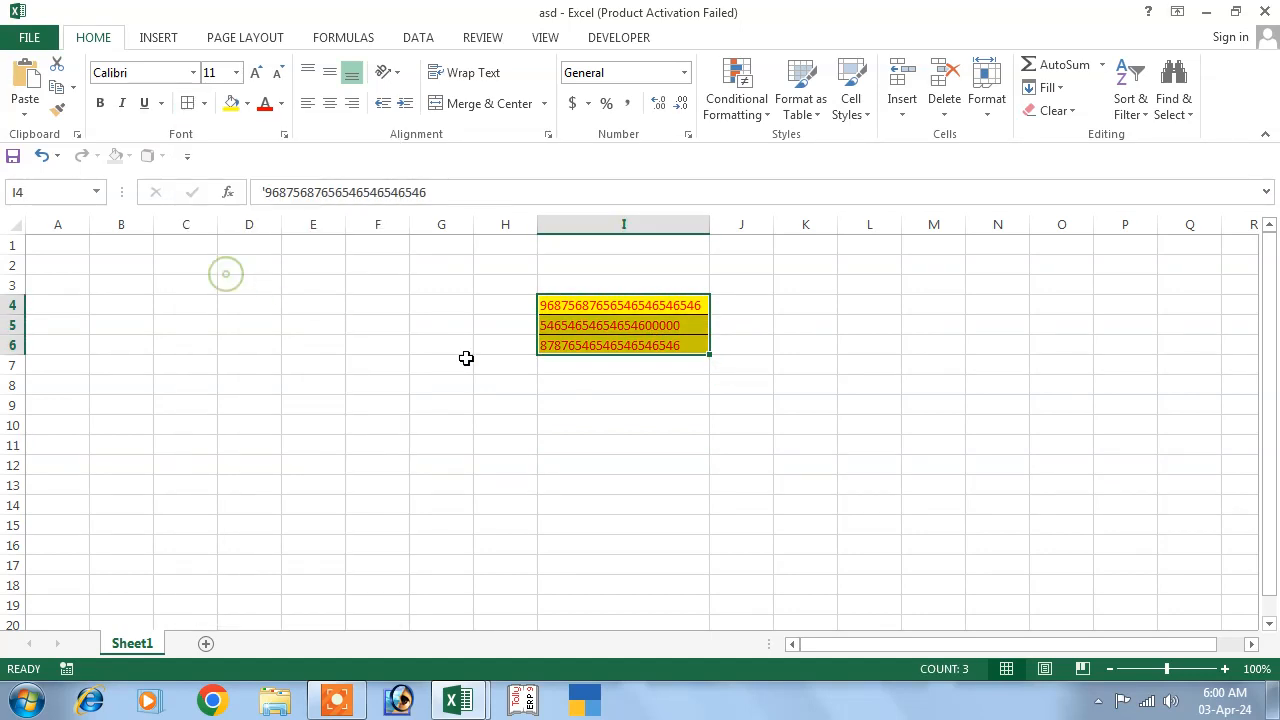
{"action": "left_click", "coordinate": [603, 416]}
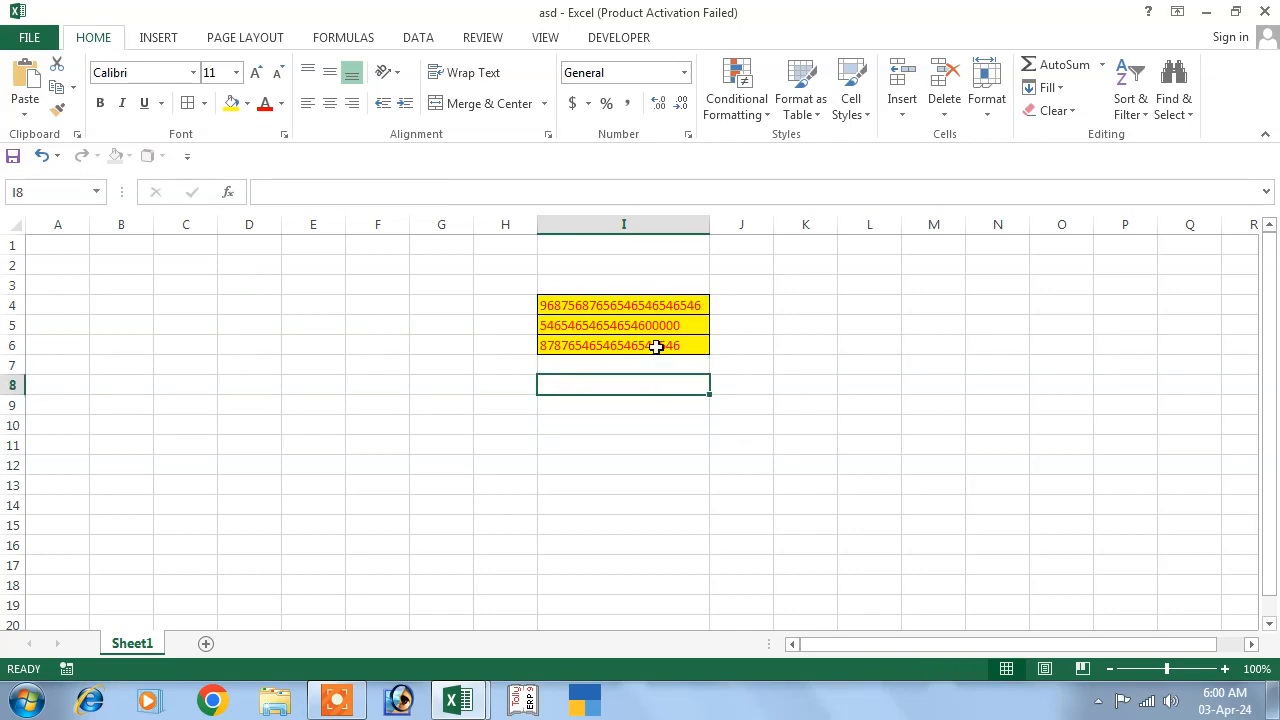
{"action": "left_click", "coordinate": [661, 428]}
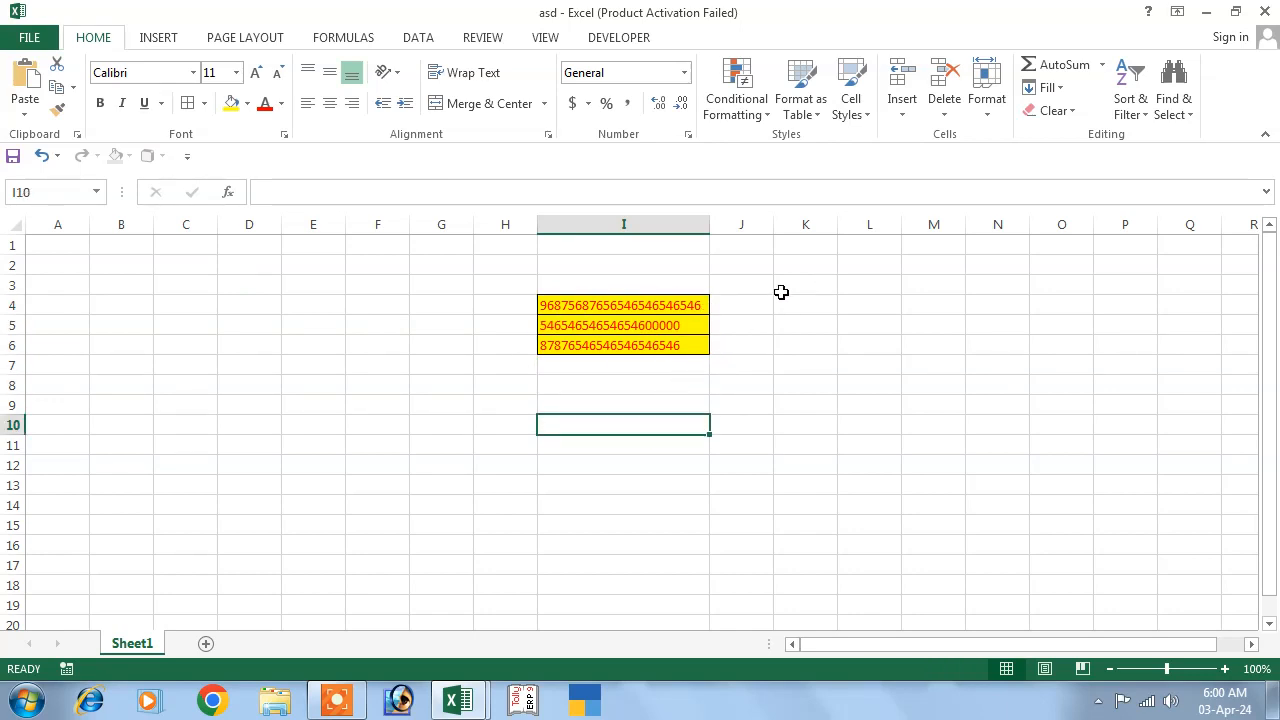
Delete the contents of block H2:J8, then undo to restore the numbers.
{"action": "left_click", "coordinate": [620, 325]}
{"action": "left_click_drag", "start_coordinate": [490, 265], "coordinate": [722, 389]}
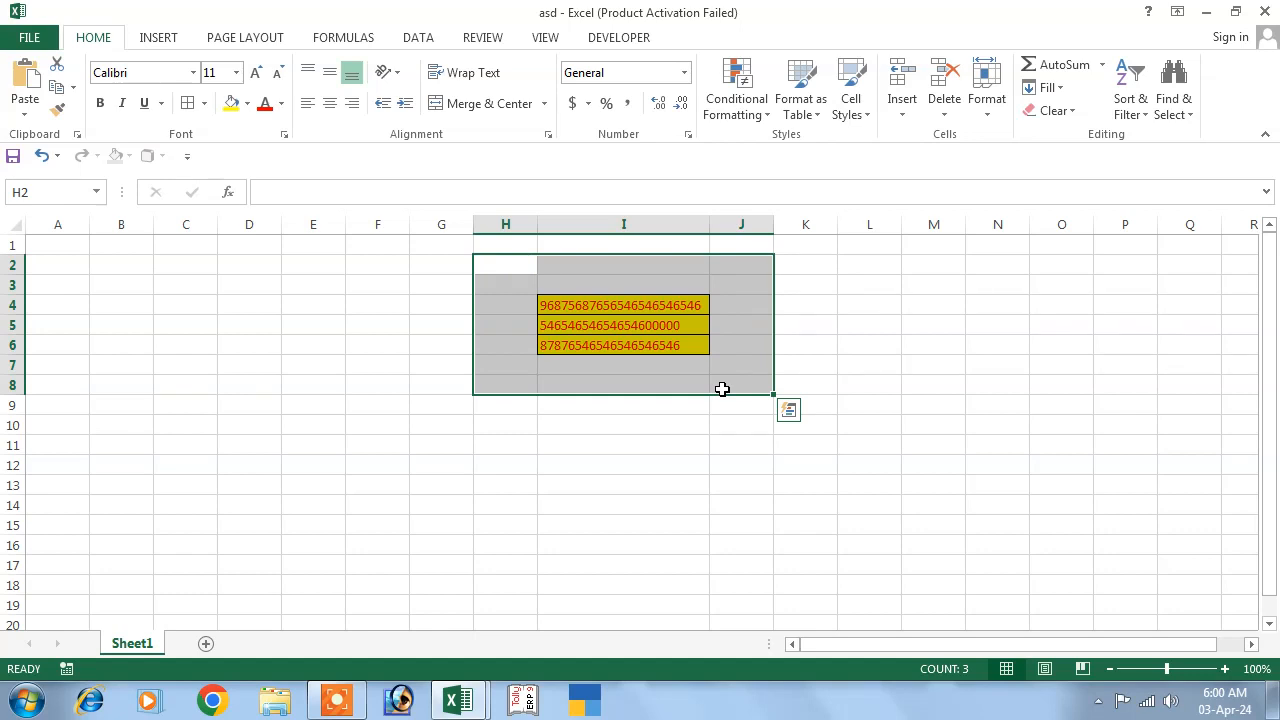
{"action": "key", "text": "Delete"}
{"action": "left_click", "coordinate": [569, 381]}
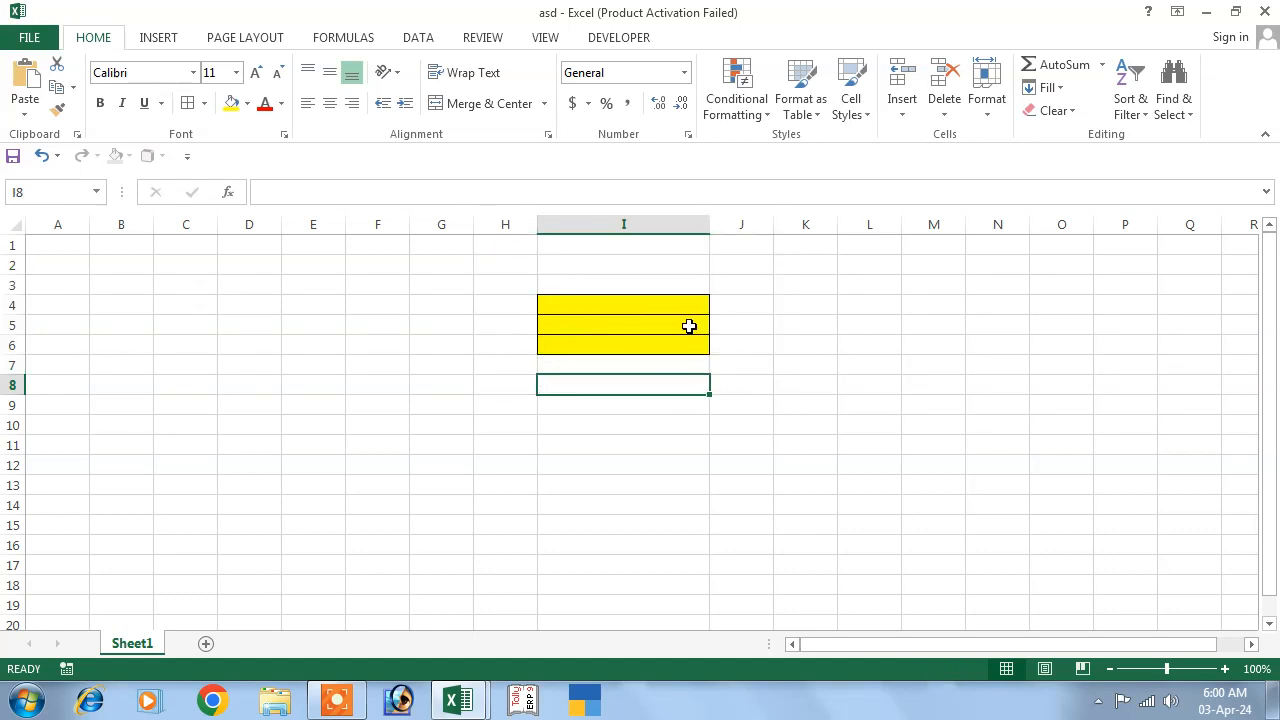
{"action": "left_click", "coordinate": [43, 163]}
Use Clear All on H3:J8 to strip the numbers and their formatting.
{"action": "left_click", "coordinate": [610, 364]}
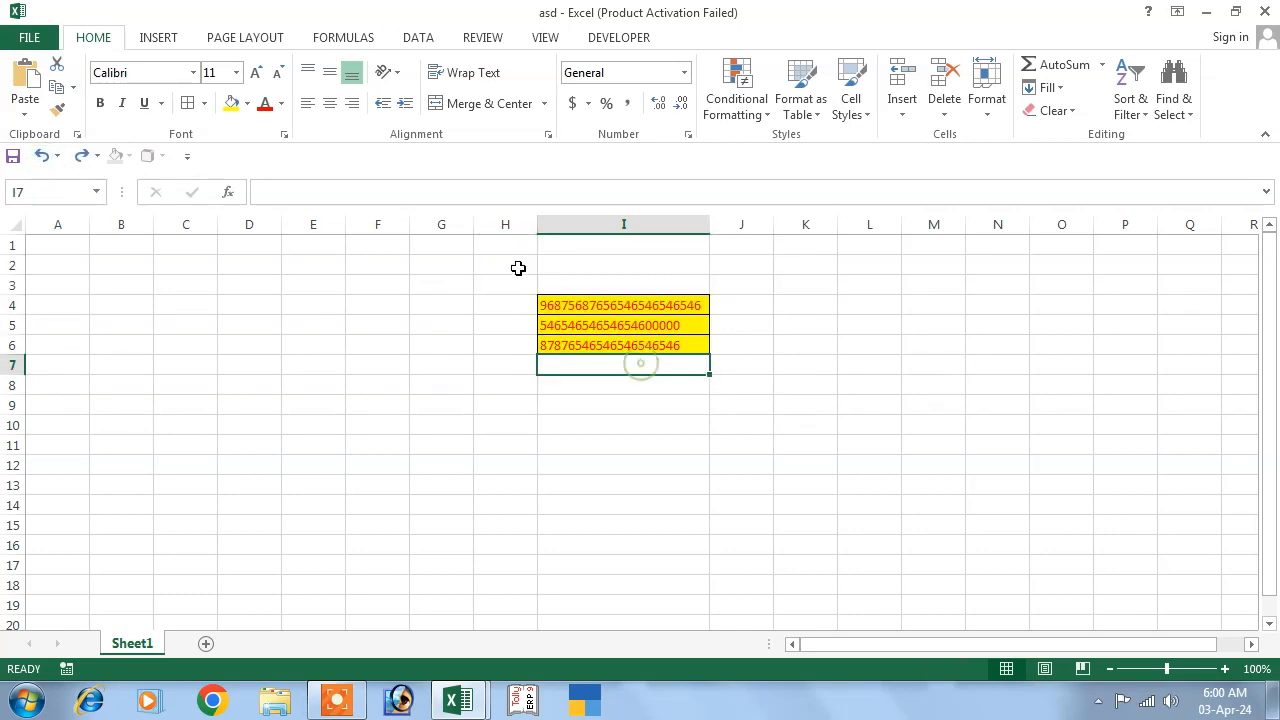
{"action": "left_click_drag", "start_coordinate": [502, 279], "coordinate": [730, 382]}
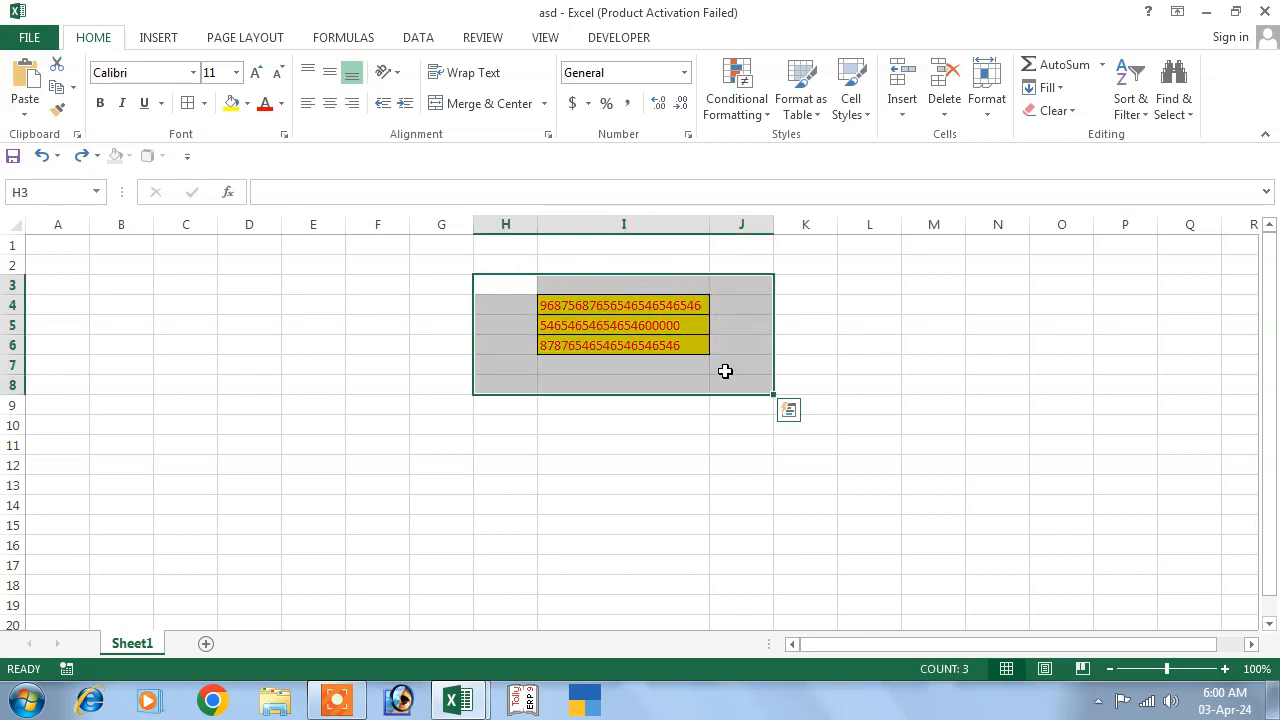
{"action": "left_click", "coordinate": [1071, 118]}
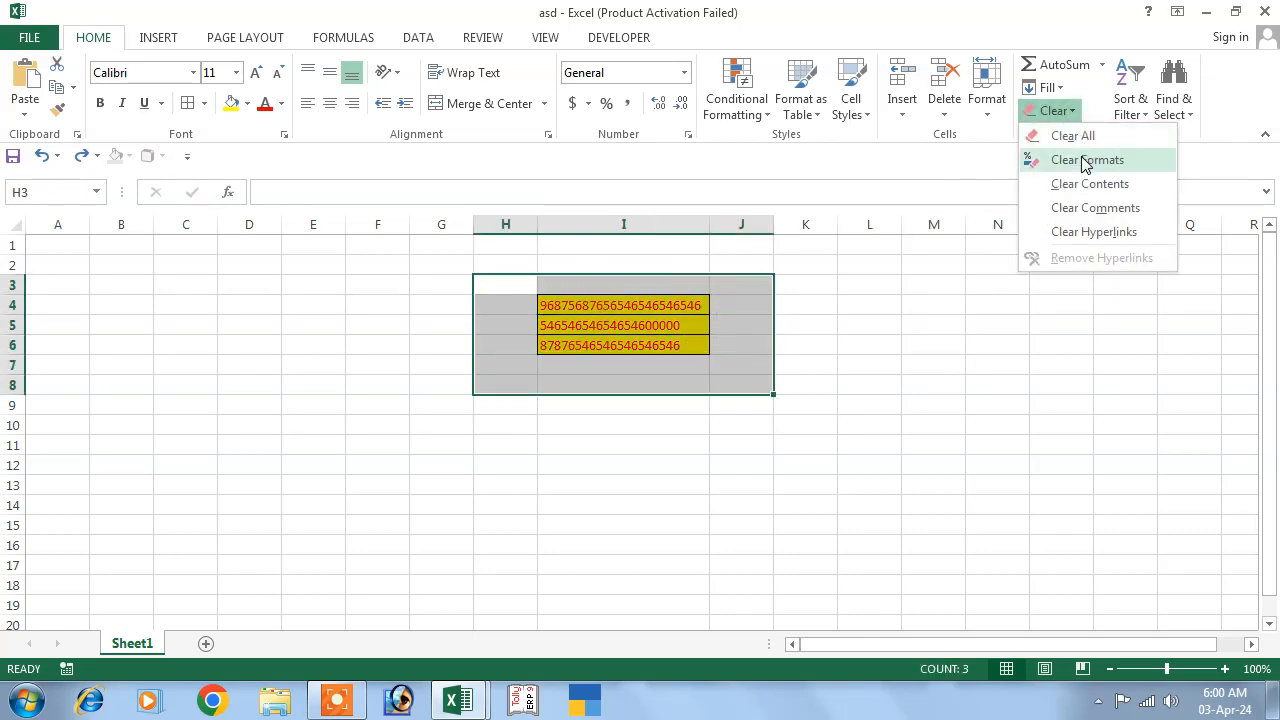
{"action": "left_click", "coordinate": [1073, 137]}
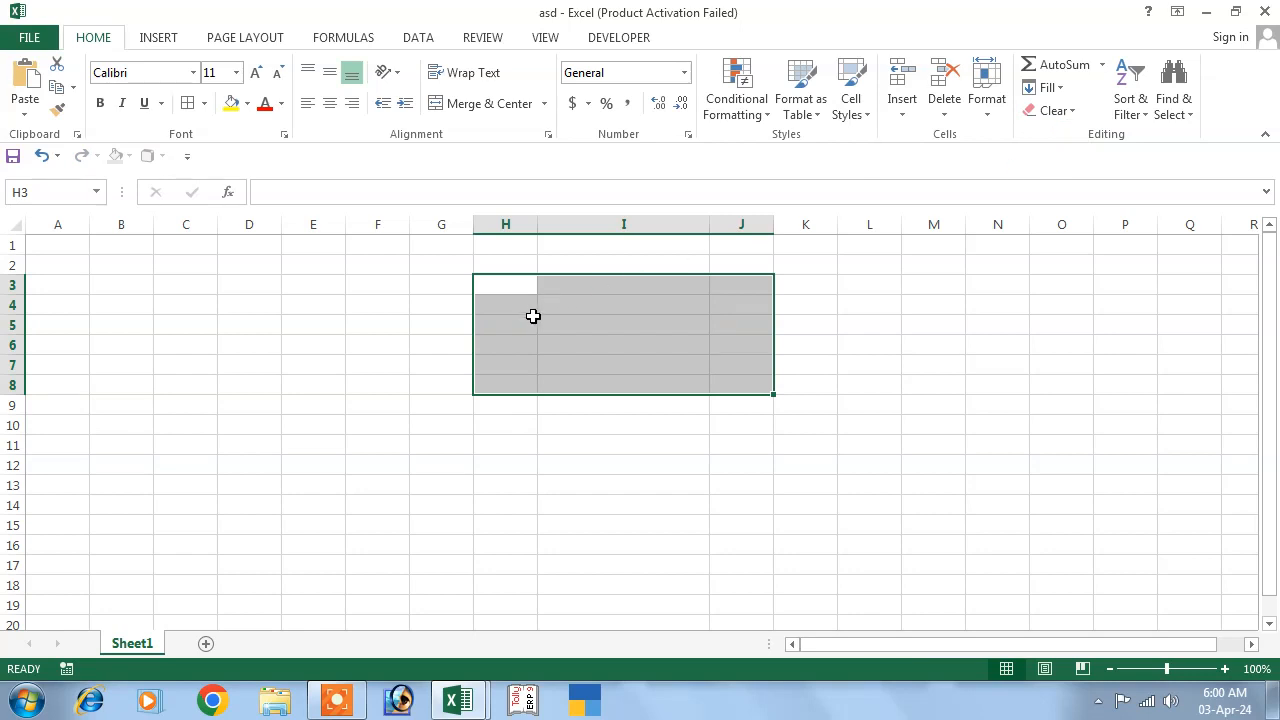
{"action": "left_click", "coordinate": [511, 340]}
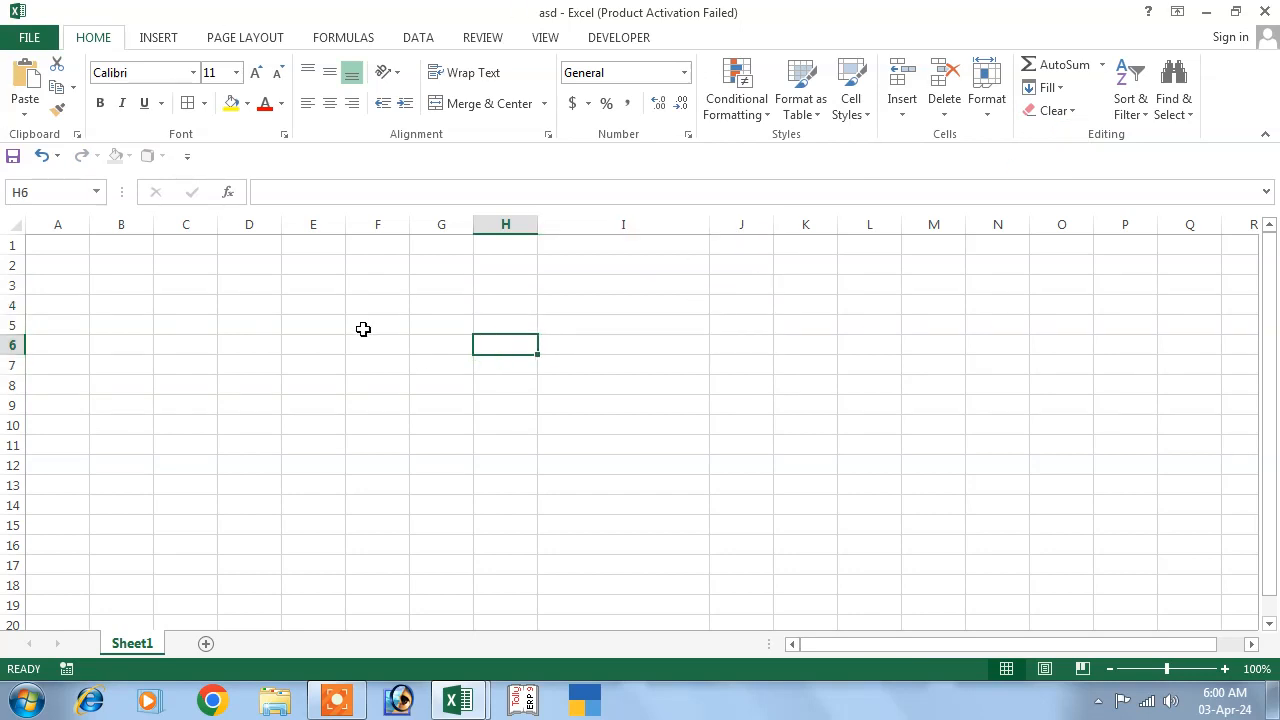
Type 546546 in J3, then 546, 54, 654, 65, 46 and so on down column J.
{"action": "left_click", "coordinate": [747, 280]}
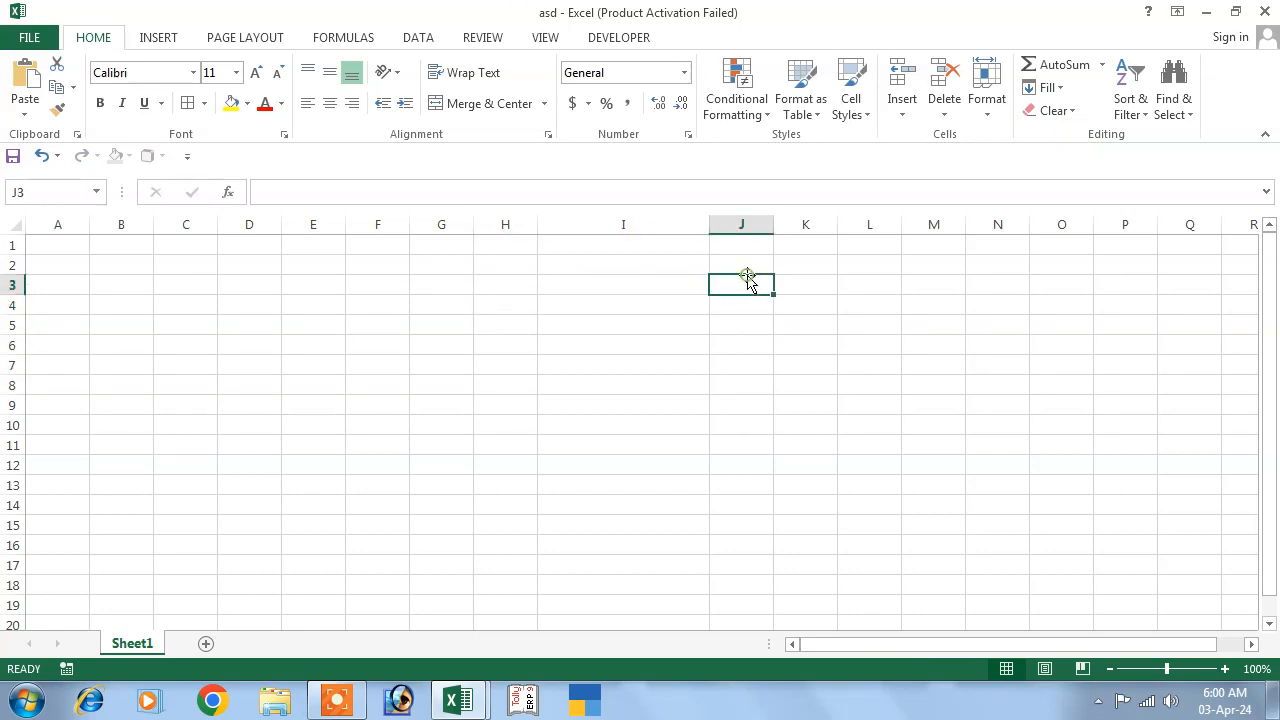
{"action": "type", "text": "546546"}
{"action": "key", "text": "Return"}
{"action": "type", "text": "546"}
{"action": "key", "text": "Return"}
{"action": "type", "text": "54 654 65 46 546 54 654 65 46 54 654 65 46 "}
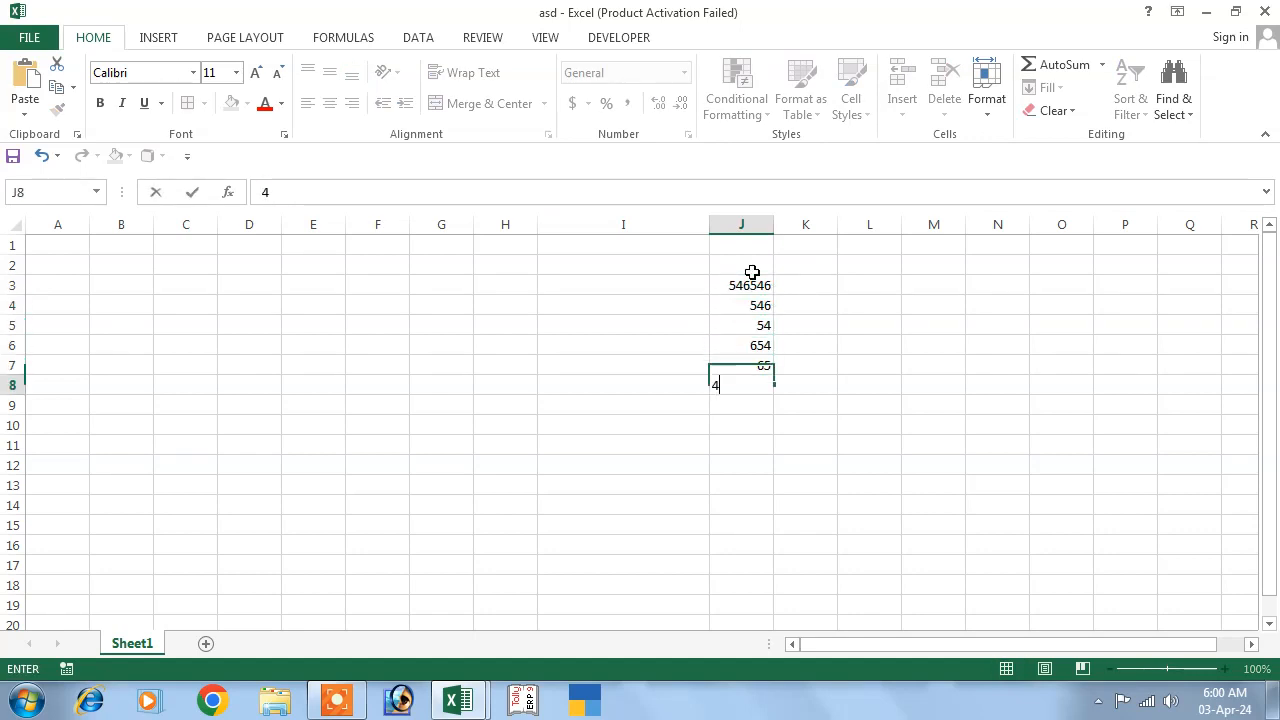
{"action": "type", "text": "56"}
{"action": "key", "text": "Return"}
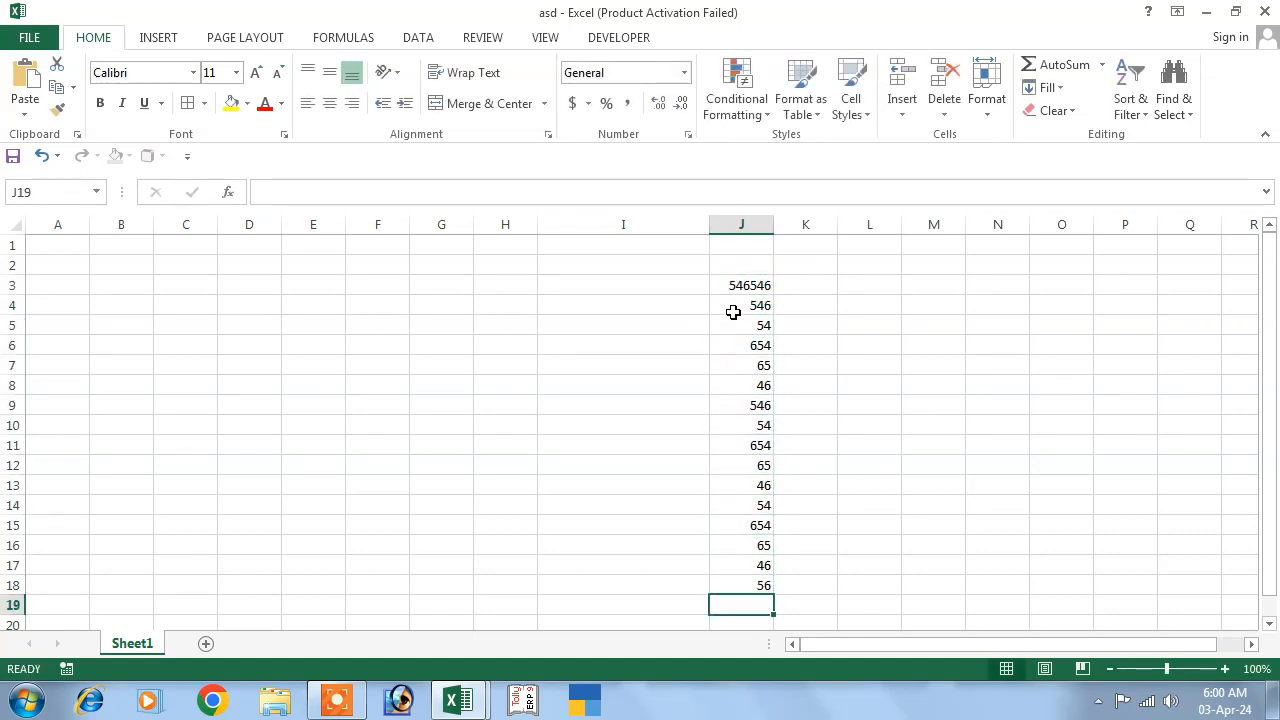
Try an AutoSum total below the list, undo it, and delete 546546 from J3.
{"action": "left_click_drag", "start_coordinate": [737, 286], "coordinate": [747, 609]}
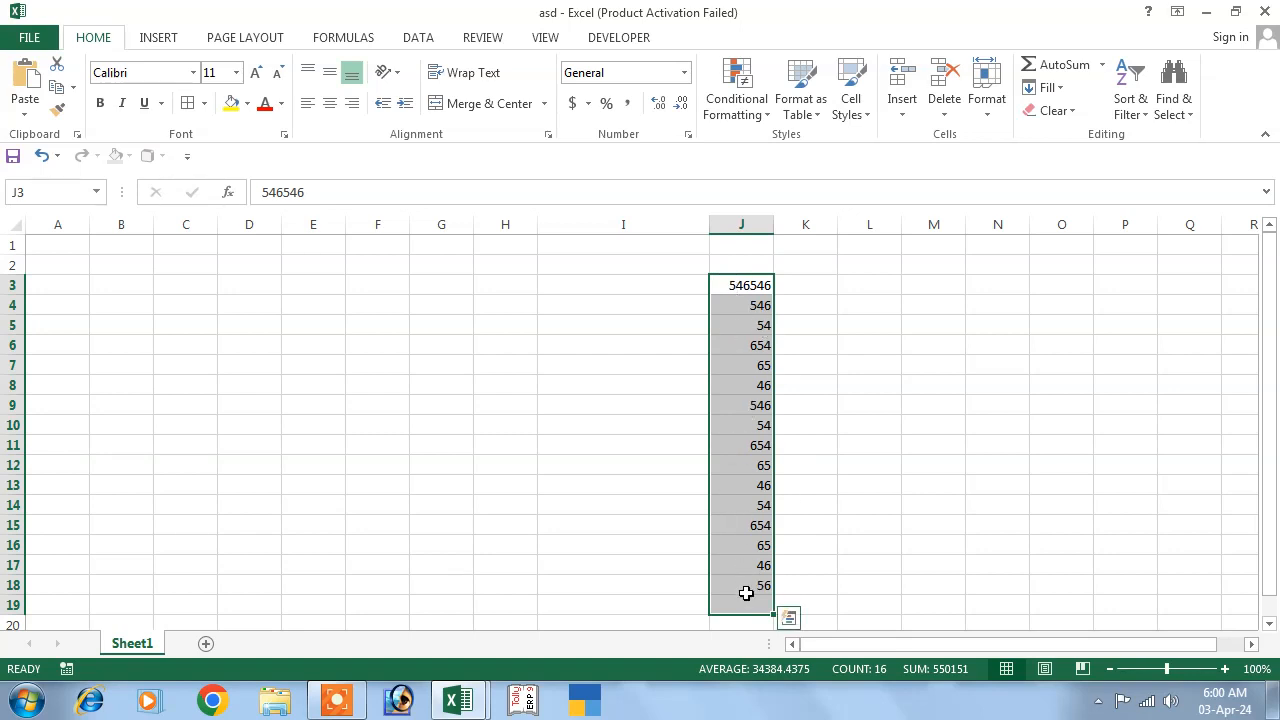
{"action": "left_click", "coordinate": [1054, 65]}
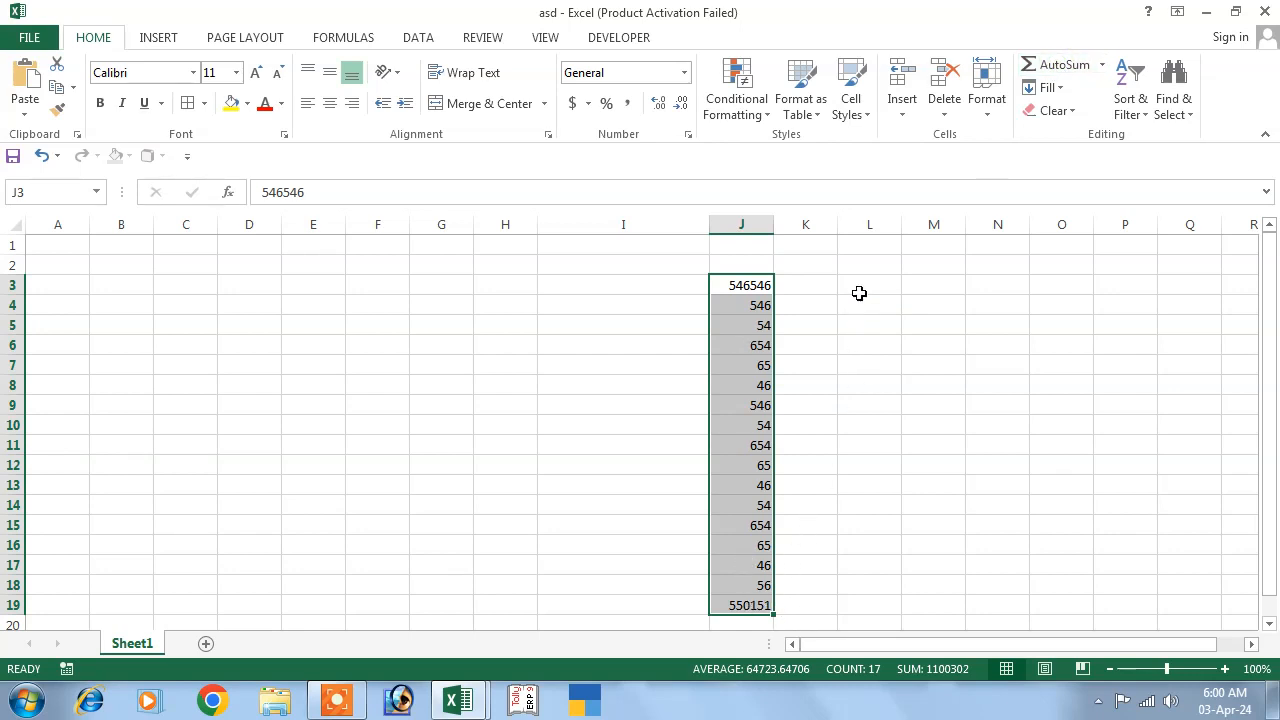
{"action": "key", "text": "ctrl+z"}
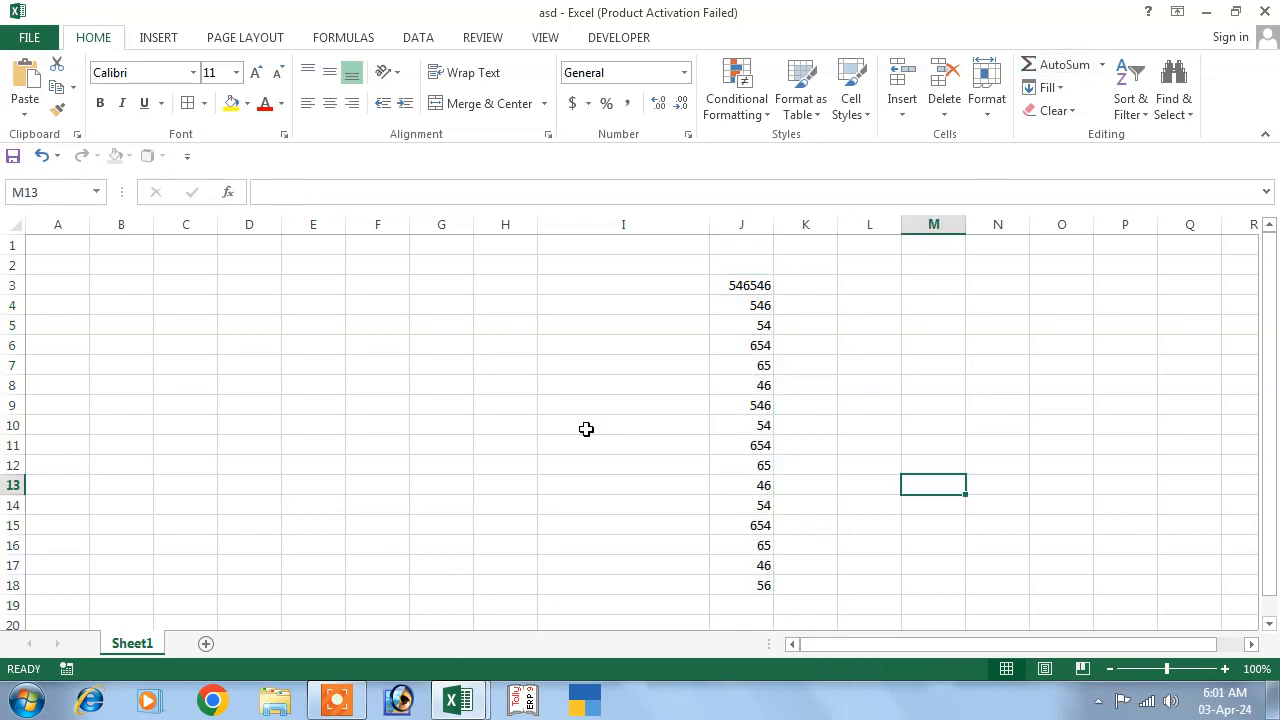
{"action": "left_click", "coordinate": [735, 289]}
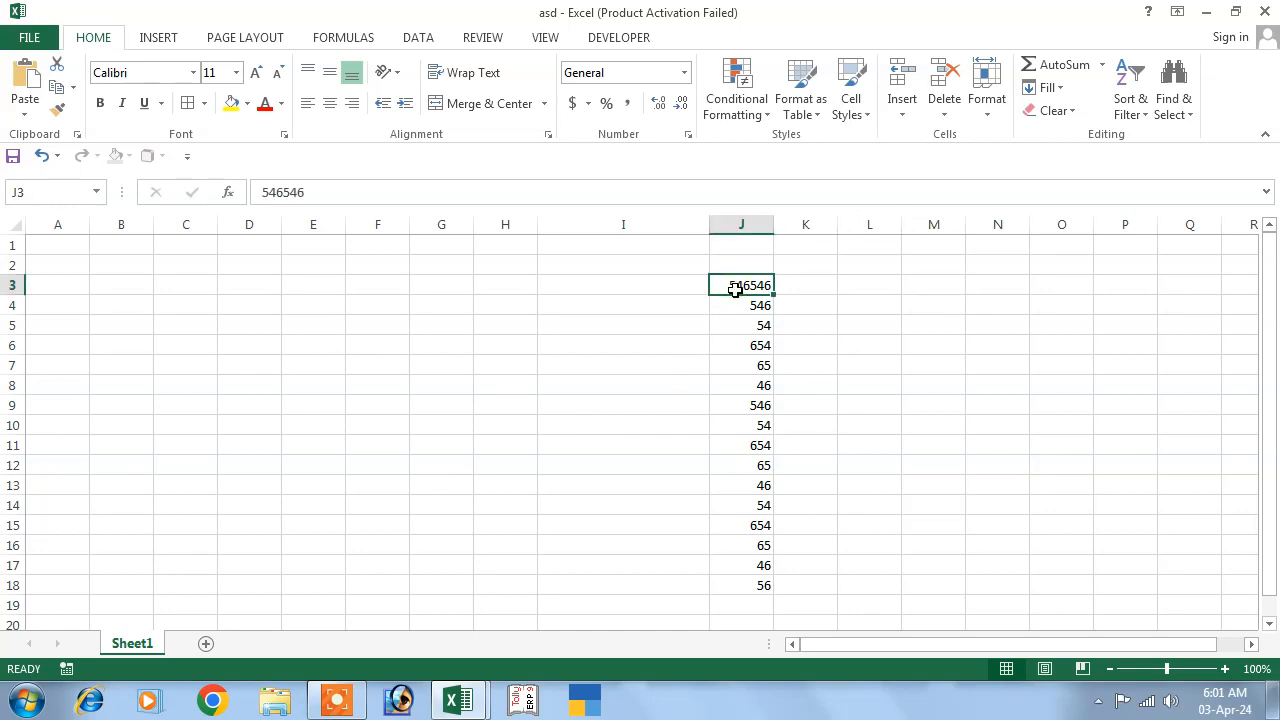
{"action": "key", "text": "Delete"}
{"action": "left_click", "coordinate": [740, 304]}
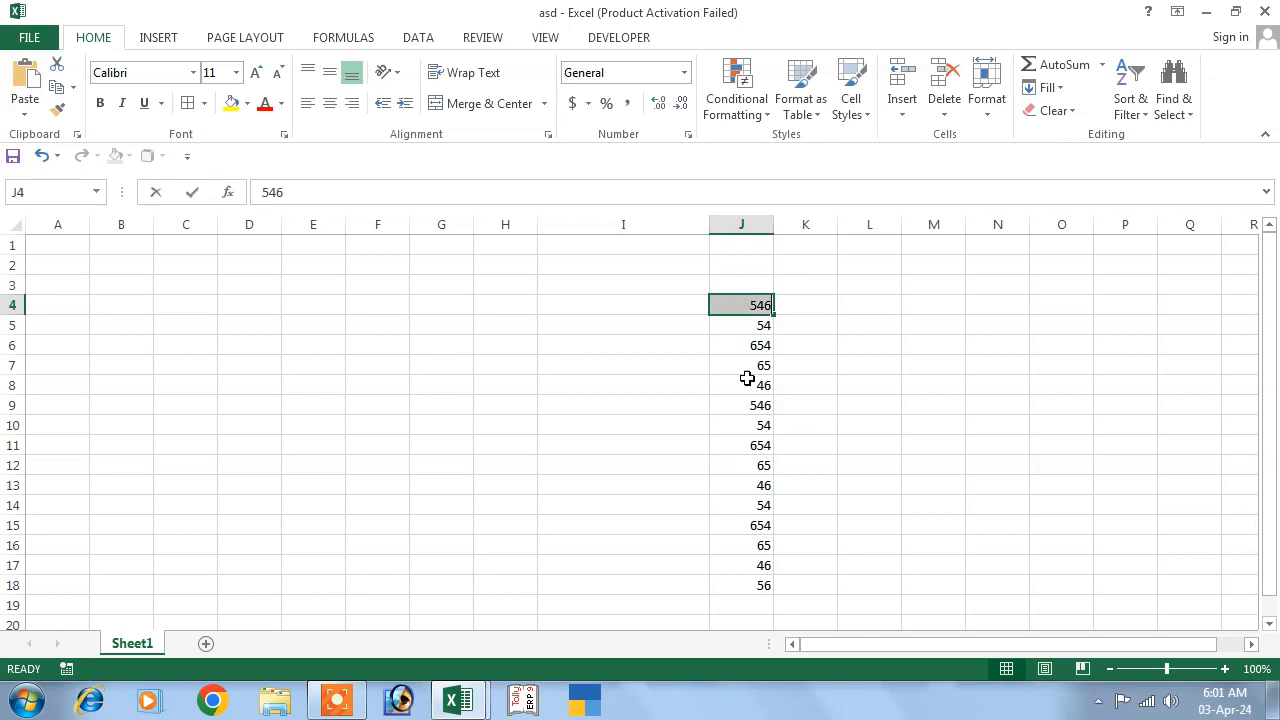
{"action": "left_click_drag", "start_coordinate": [746, 370], "coordinate": [743, 497]}
{"action": "left_click", "coordinate": [830, 392]}
{"action": "left_click", "coordinate": [740, 603]}
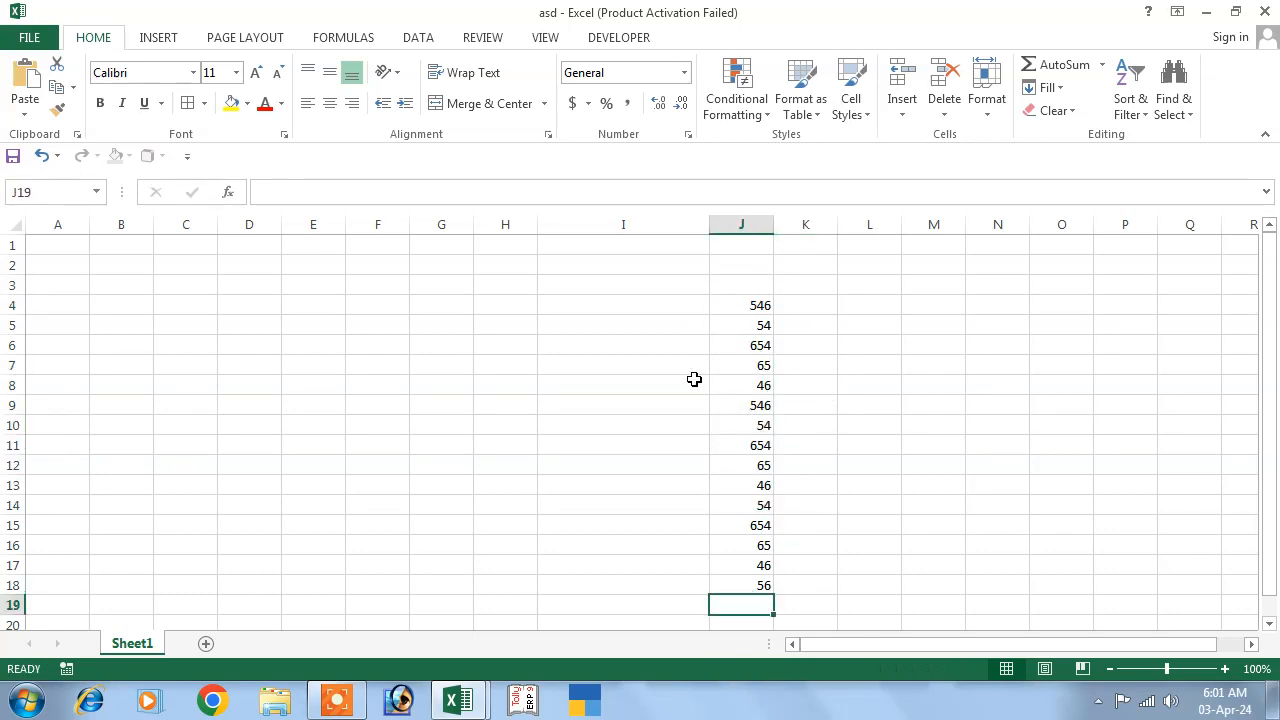
Insert a SUM of J4:J18 into J19 with Alt+=, deleting it twice.
{"action": "key", "text": "alt+equal"}
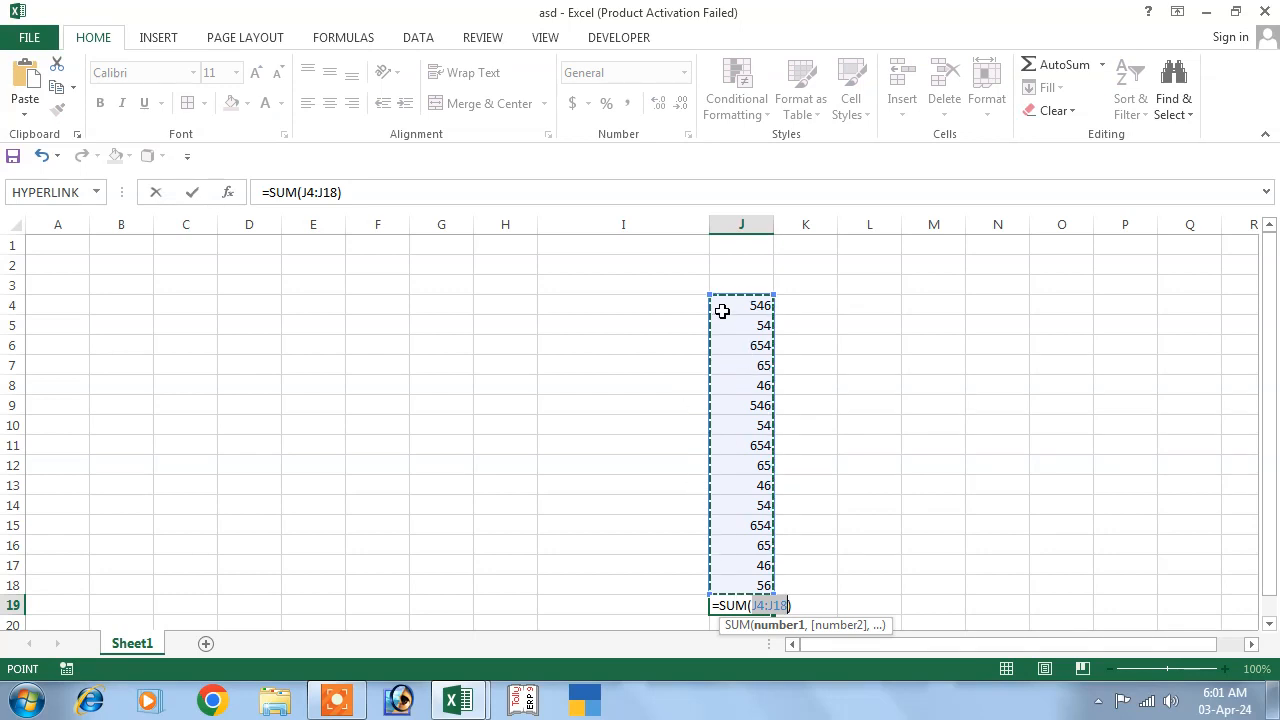
{"action": "key", "text": "Return"}
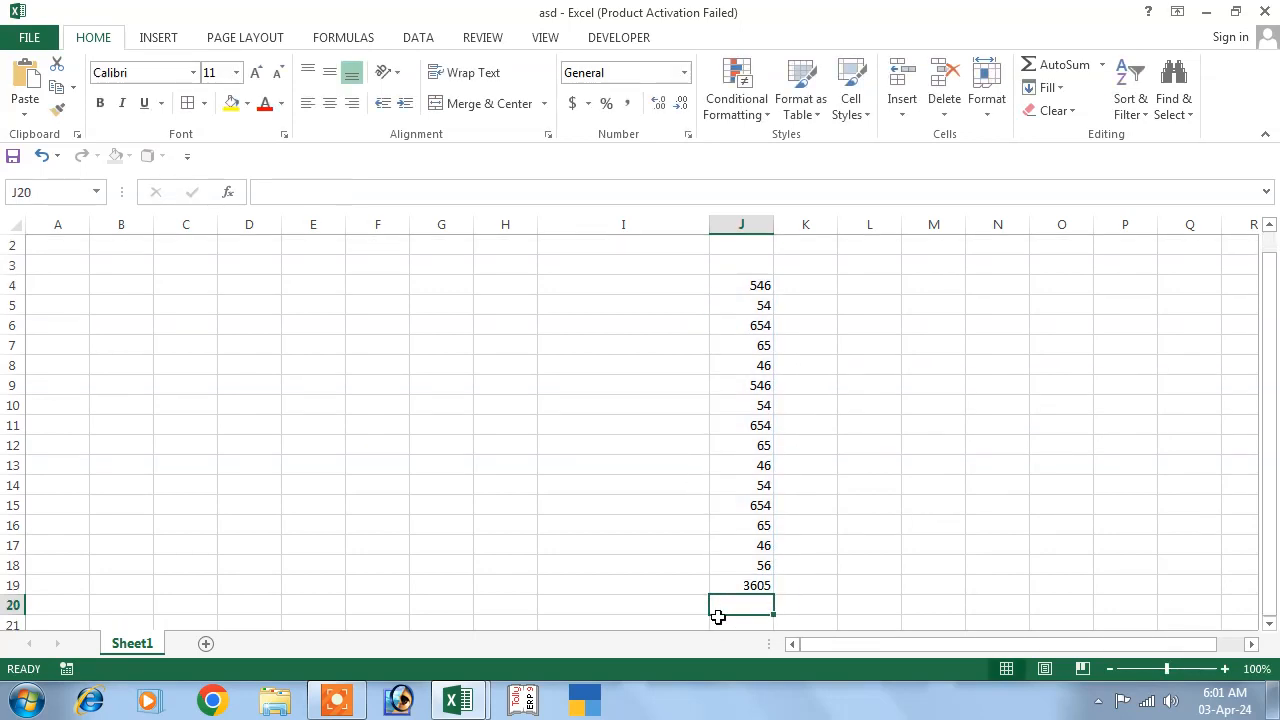
{"action": "left_click", "coordinate": [737, 587]}
{"action": "key", "text": "Delete"}
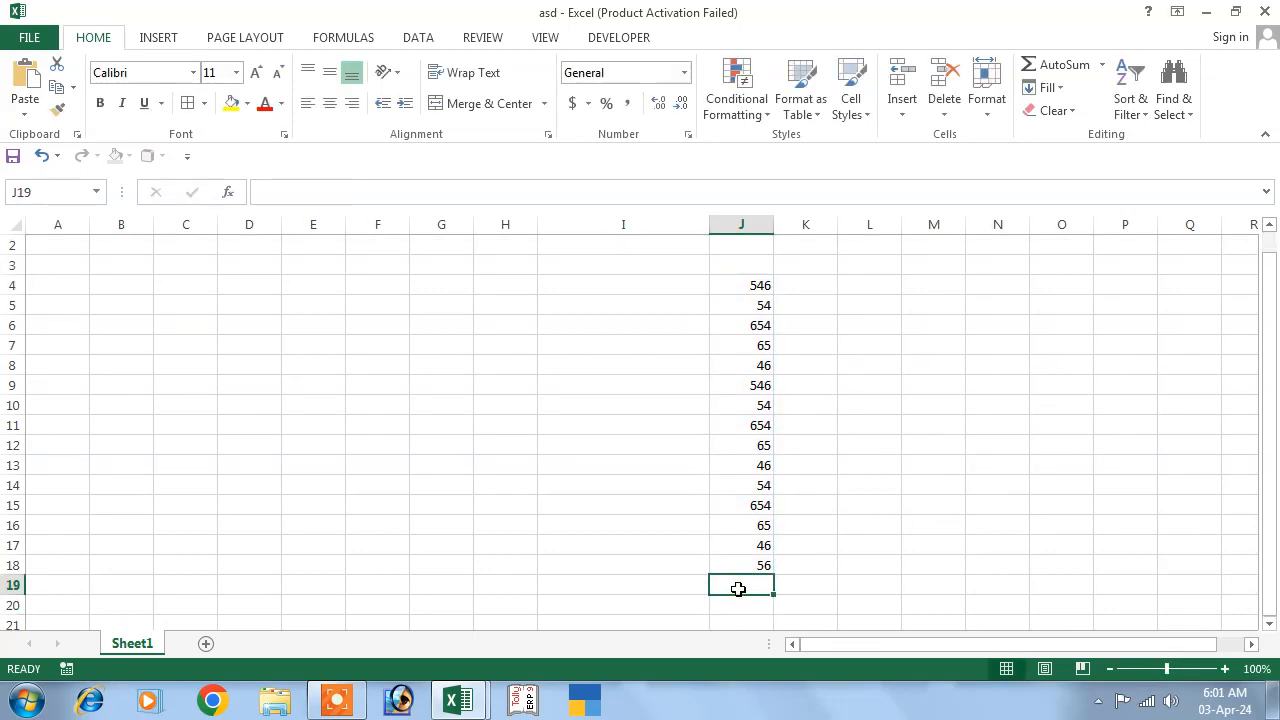
{"action": "key", "text": "alt+equal"}
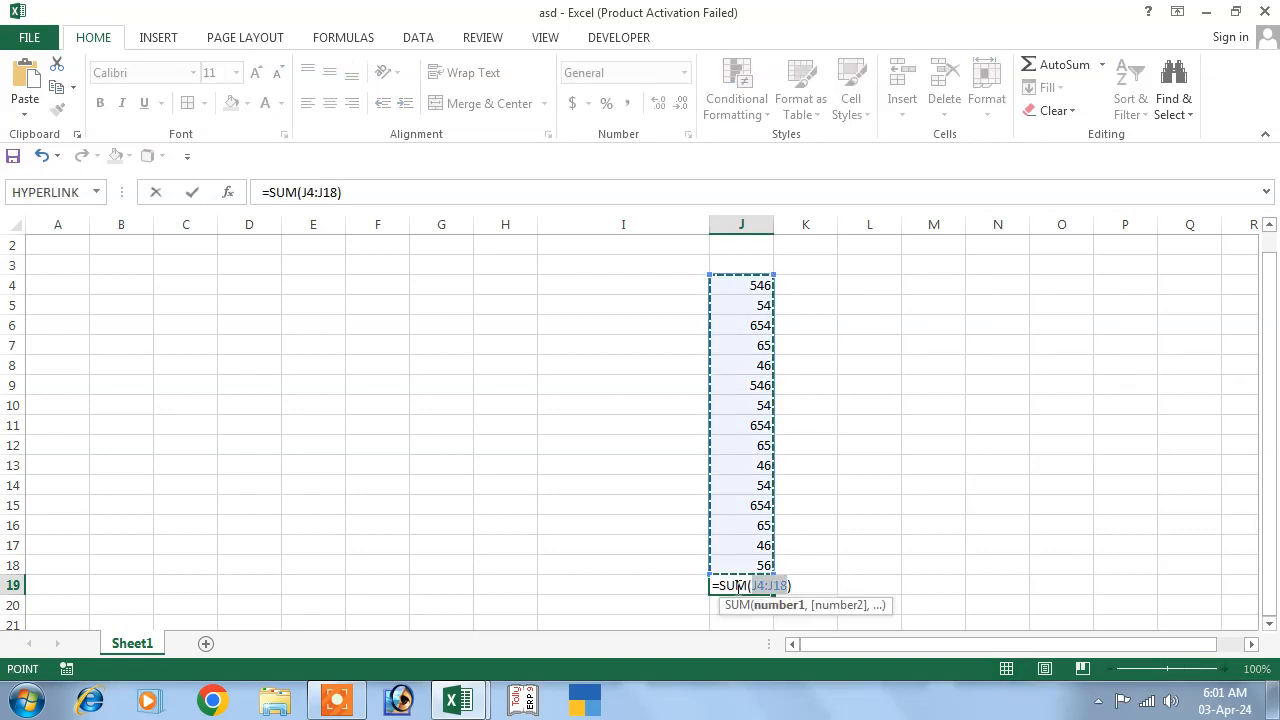
{"action": "key", "text": "Return"}
{"action": "key", "text": "Up"}
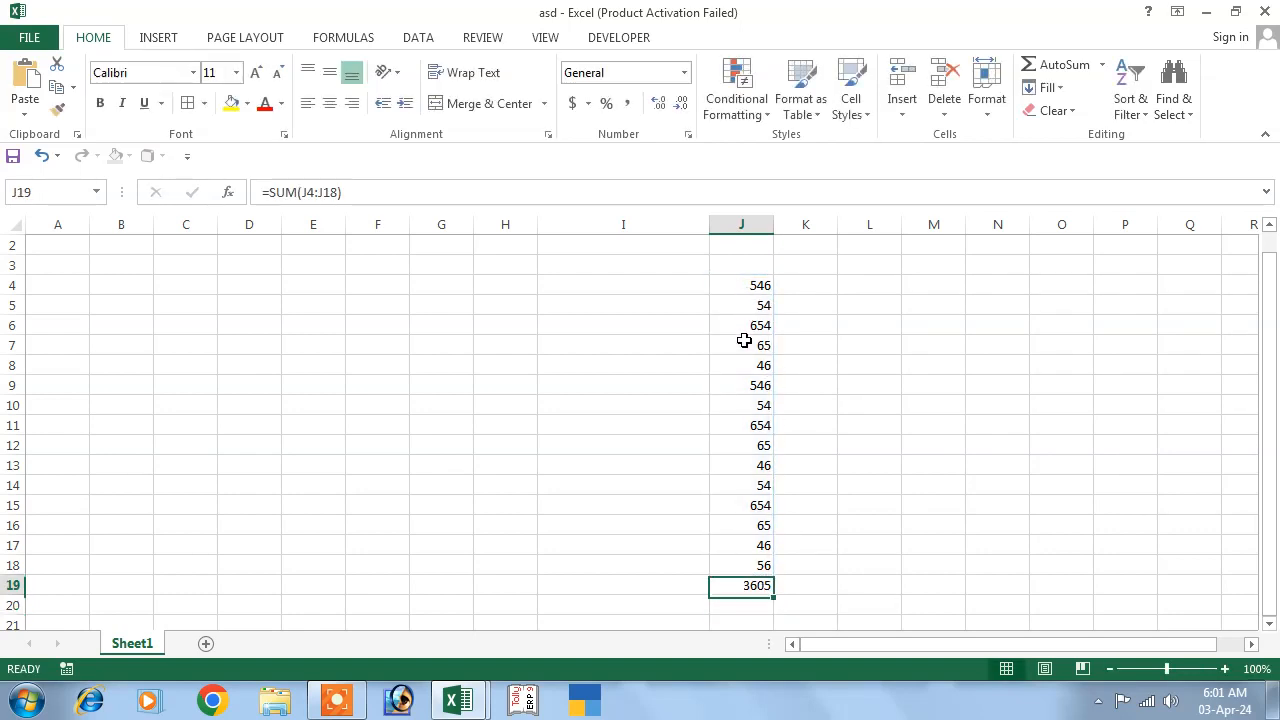
{"action": "key", "text": "Delete"}
Re-add the 3605 total under the numbers, then select J4:J19 to clear the column.
{"action": "left_click_drag", "start_coordinate": [760, 285], "coordinate": [762, 584]}
{"action": "key", "text": "alt+equal"}
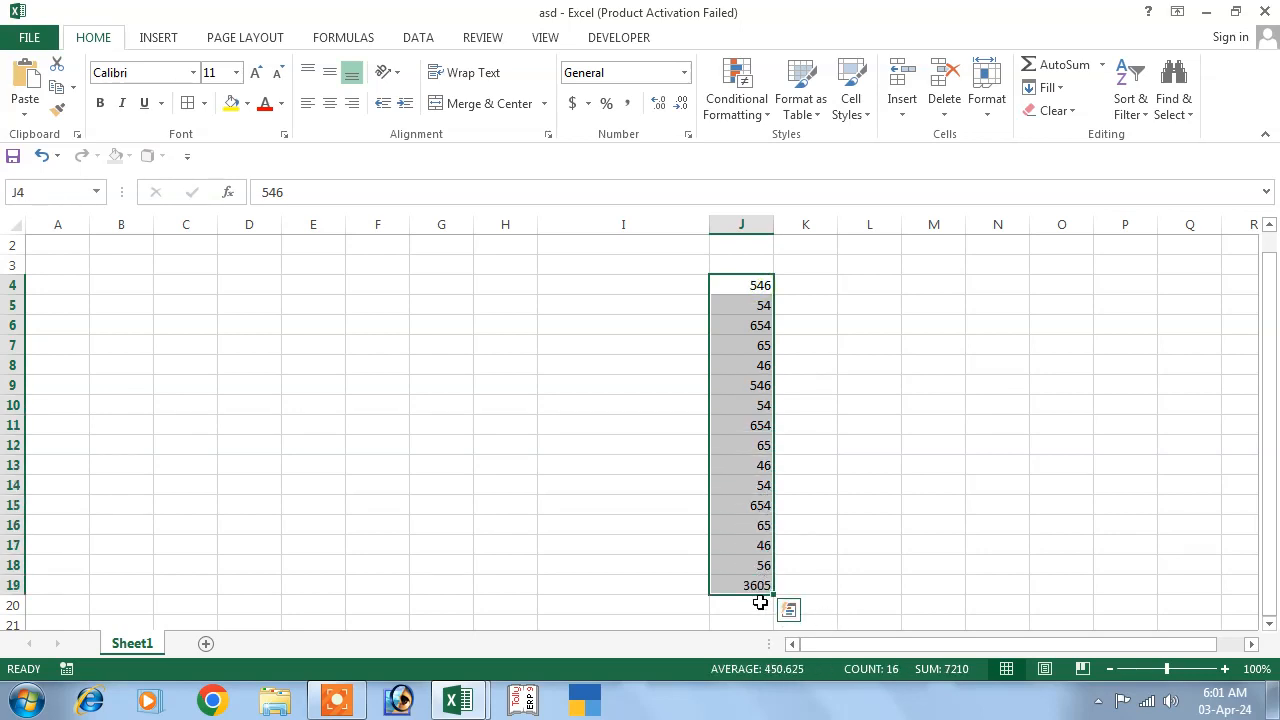
{"action": "left_click", "coordinate": [857, 449]}
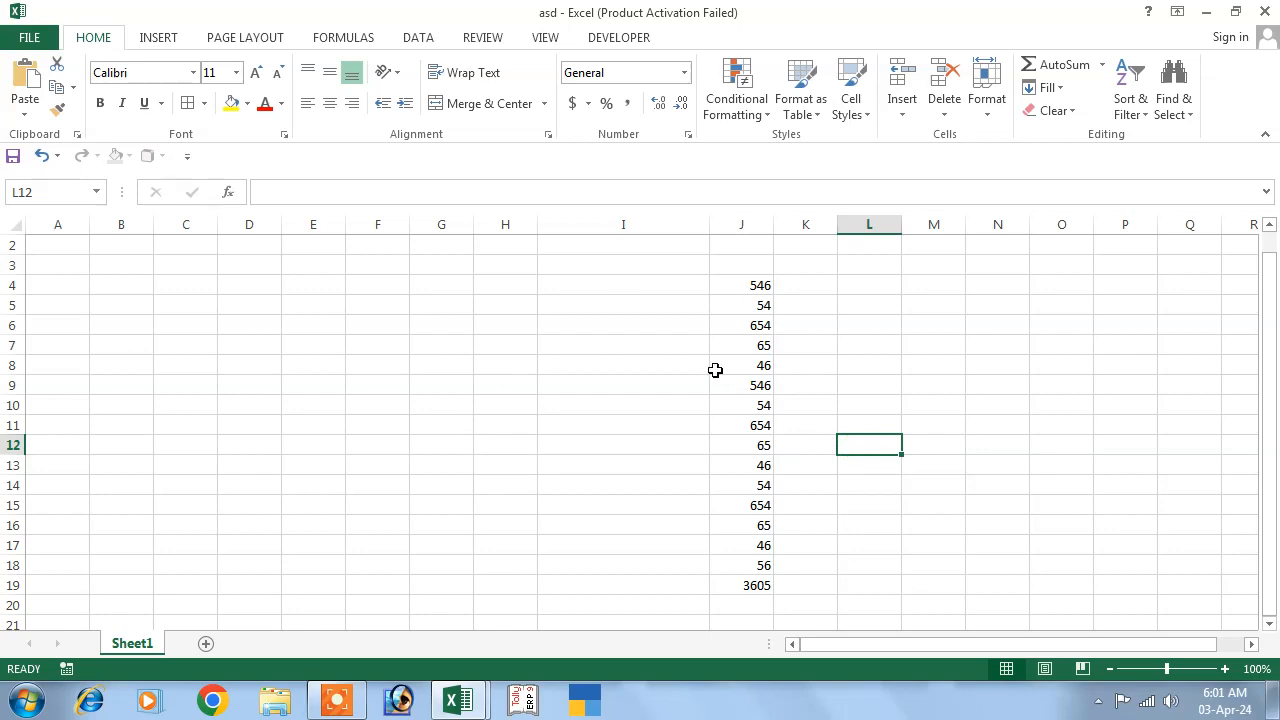
{"action": "left_click_drag", "start_coordinate": [748, 288], "coordinate": [758, 586]}
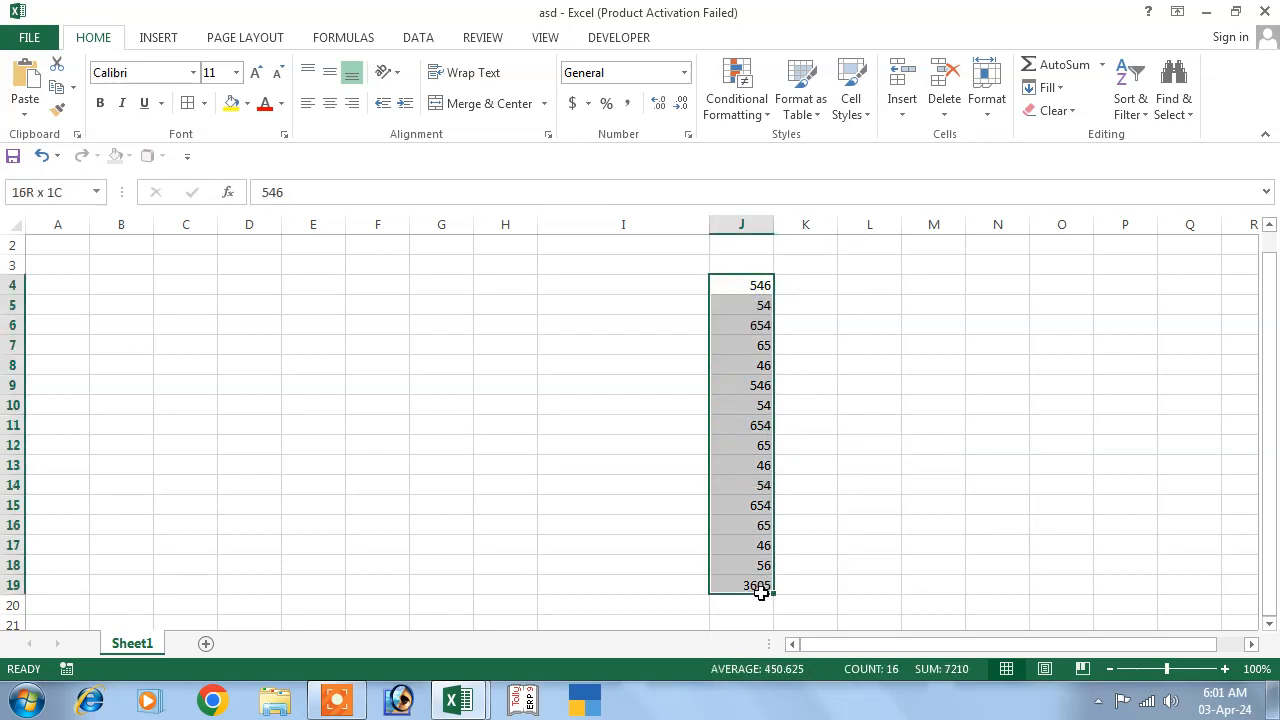
{"action": "left_click", "coordinate": [814, 289]}
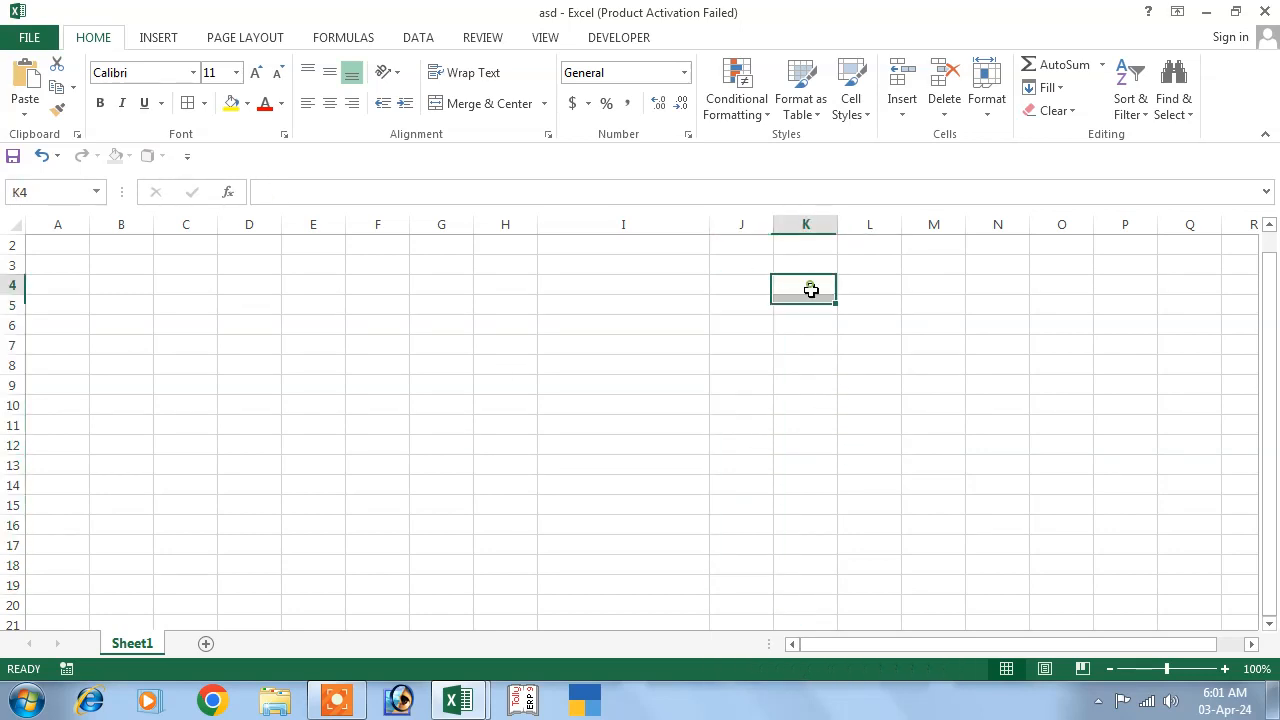
Enter 'computer' in J5 and widen column J to fit it.
{"action": "left_click", "coordinate": [746, 300]}
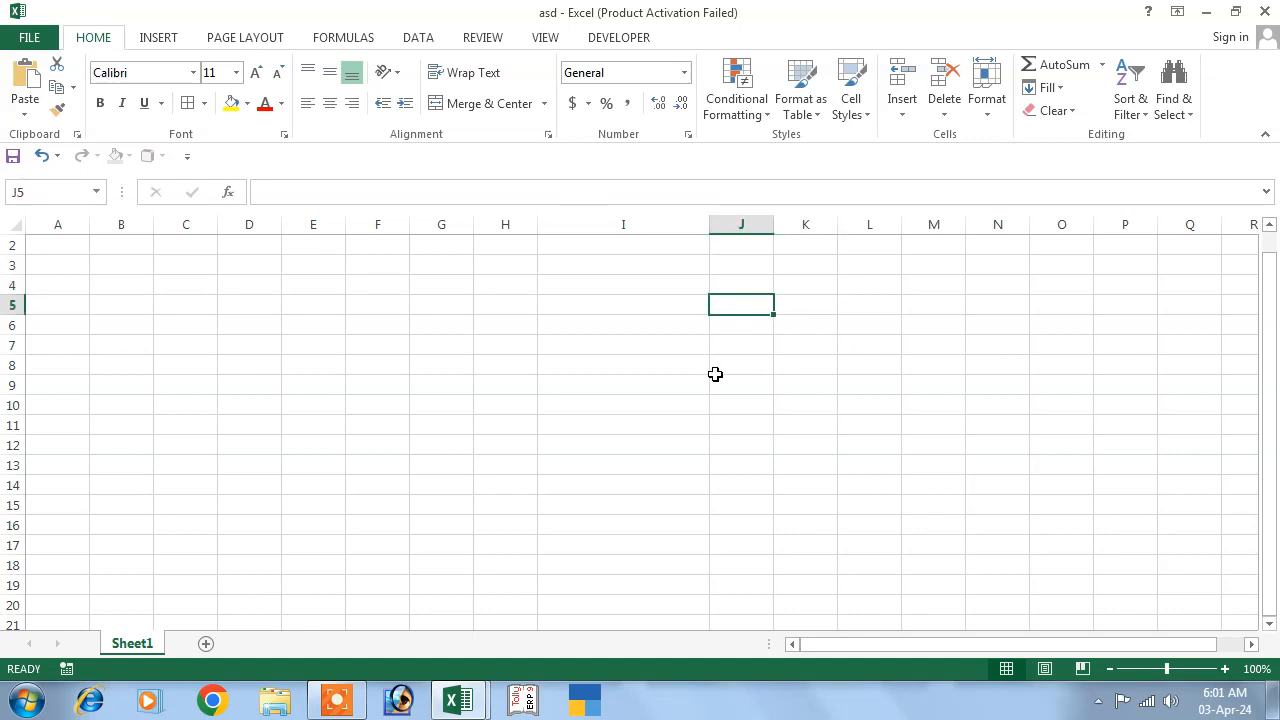
{"action": "type", "text": "comput"}
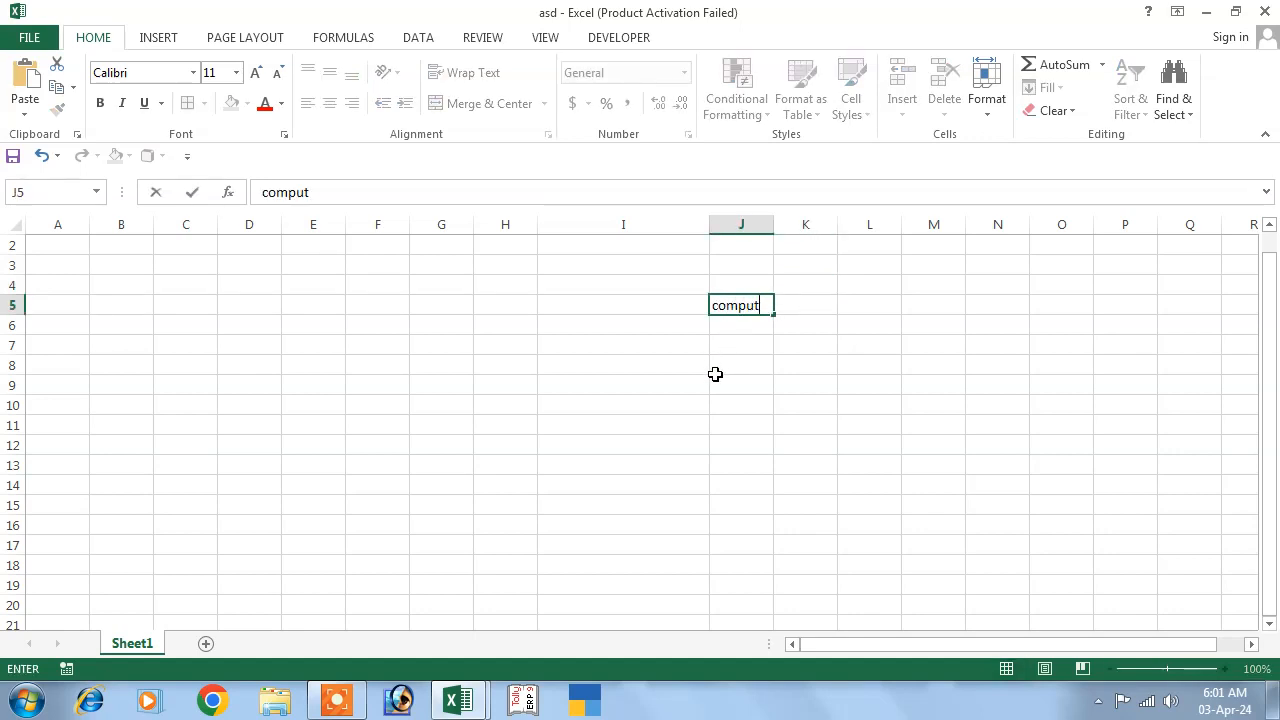
{"action": "type", "text": "er"}
{"action": "left_click", "coordinate": [766, 406]}
{"action": "left_click_drag", "start_coordinate": [773, 224], "coordinate": [787, 224]}
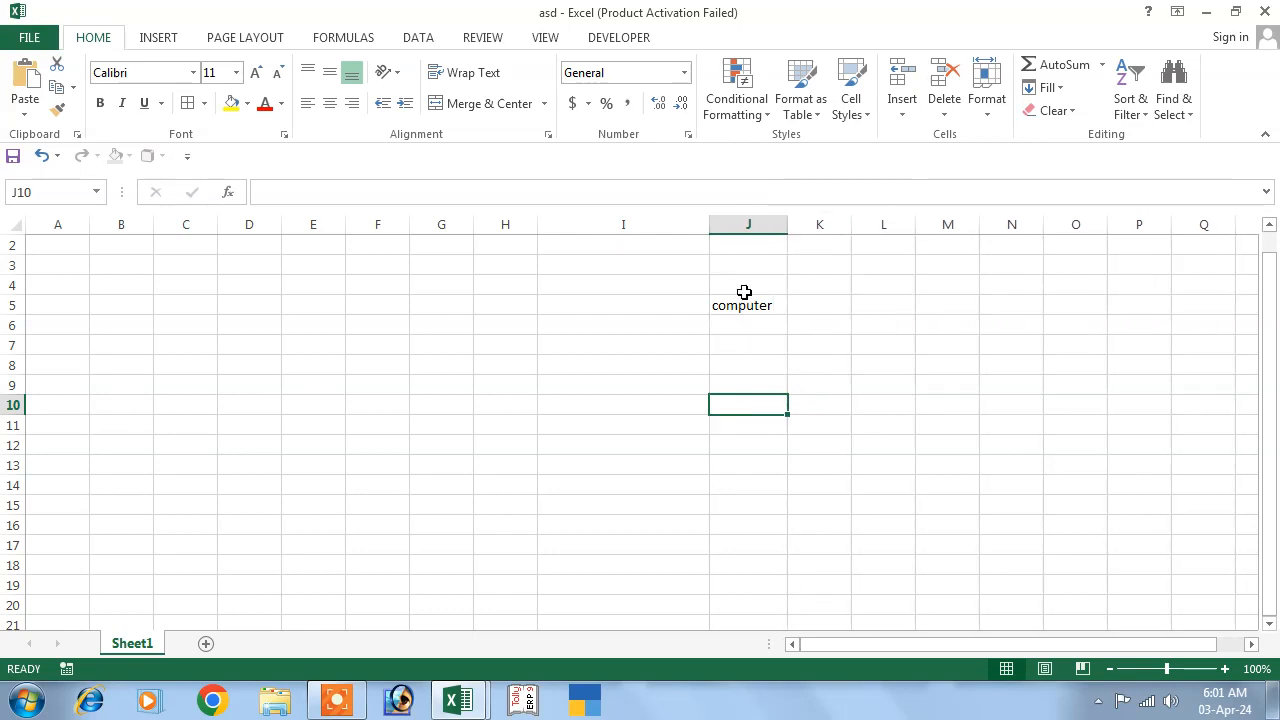
Fill 'computer' down from J5 through J20.
{"action": "left_click", "coordinate": [744, 300]}
{"action": "left_click_drag", "start_coordinate": [745, 342], "coordinate": [750, 566]}
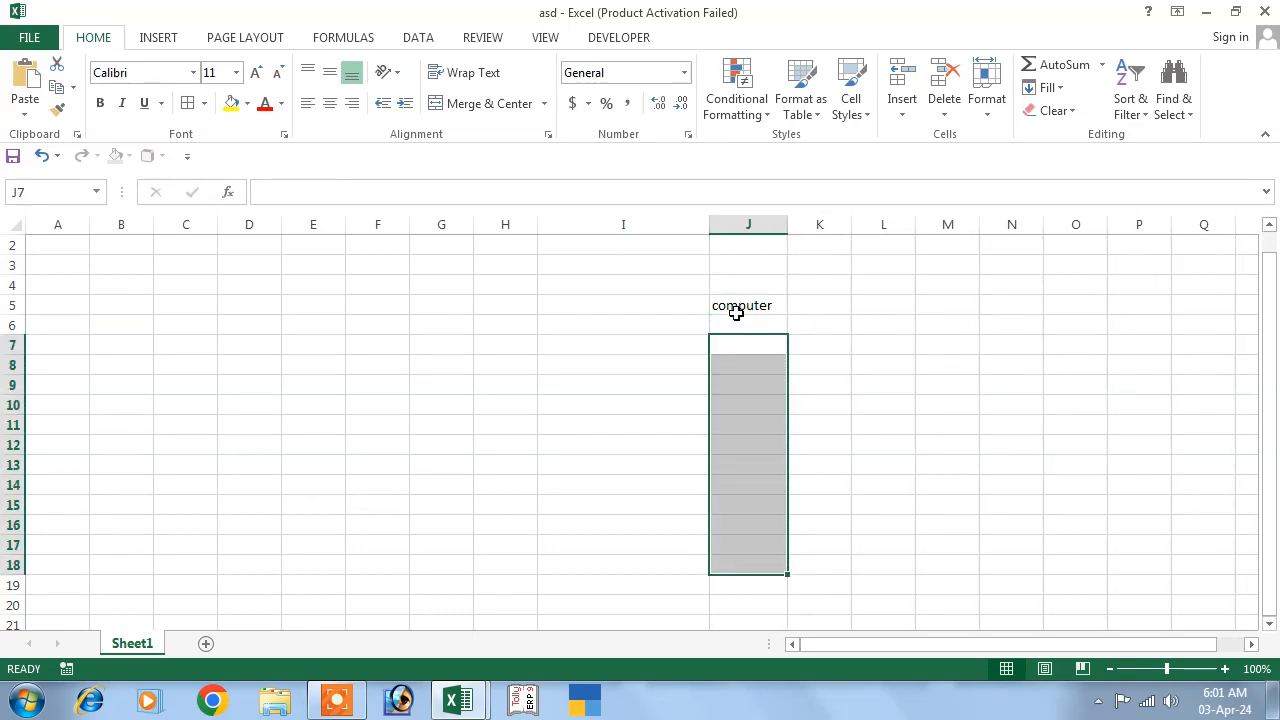
{"action": "left_click", "coordinate": [737, 305]}
{"action": "left_click_drag", "start_coordinate": [737, 305], "coordinate": [750, 606]}
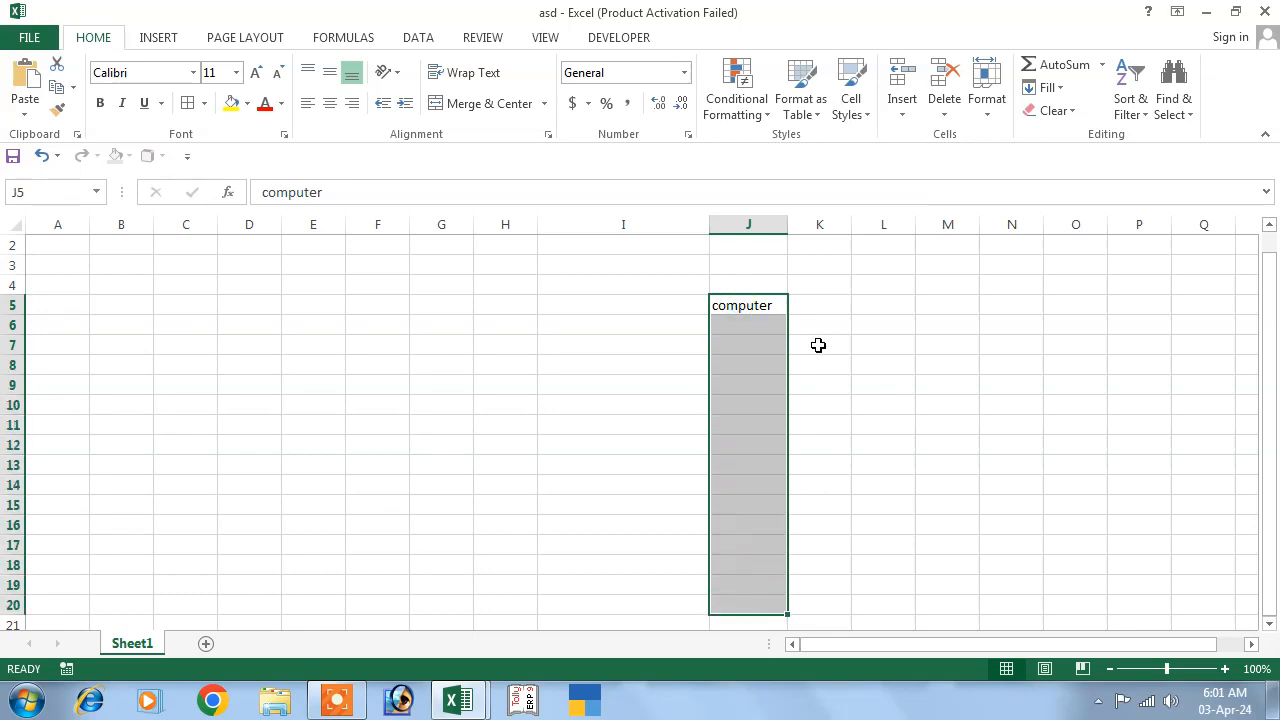
{"action": "left_click", "coordinate": [1048, 88]}
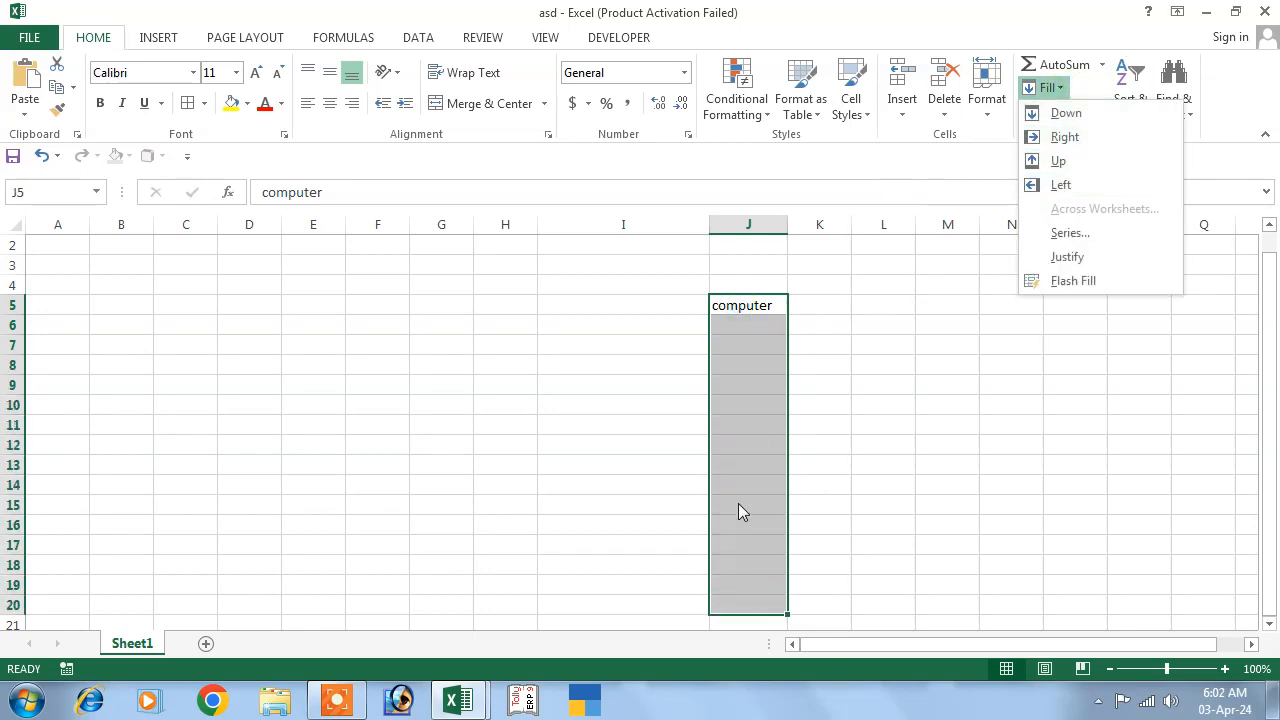
{"action": "left_click", "coordinate": [1085, 116]}
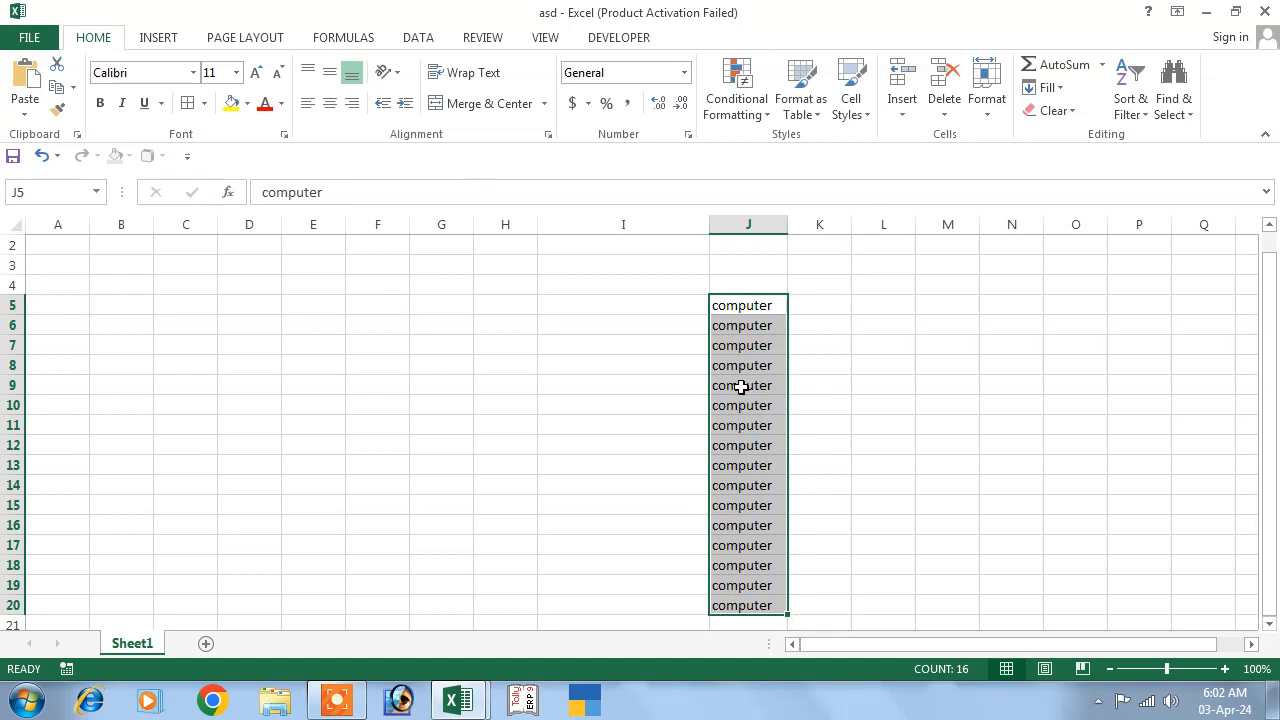
Delete all the filled 'computer' entries from column J.
{"action": "left_click_drag", "start_coordinate": [729, 306], "coordinate": [697, 597]}
{"action": "key", "text": "Delete"}
{"action": "left_click", "coordinate": [545, 325]}
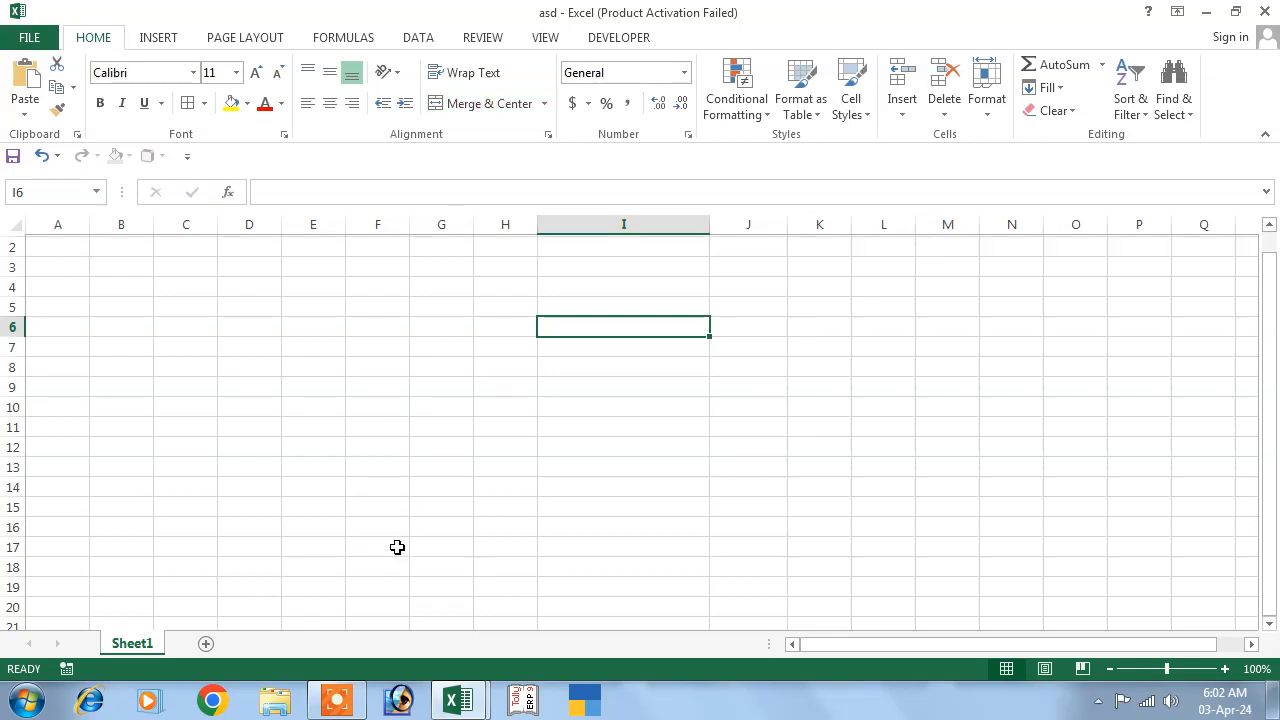
Narrow column I and merge D1:N4 into a single centred cell.
{"action": "scroll", "coordinate": [416, 525], "scroll_direction": "up", "scroll_amount": 1}
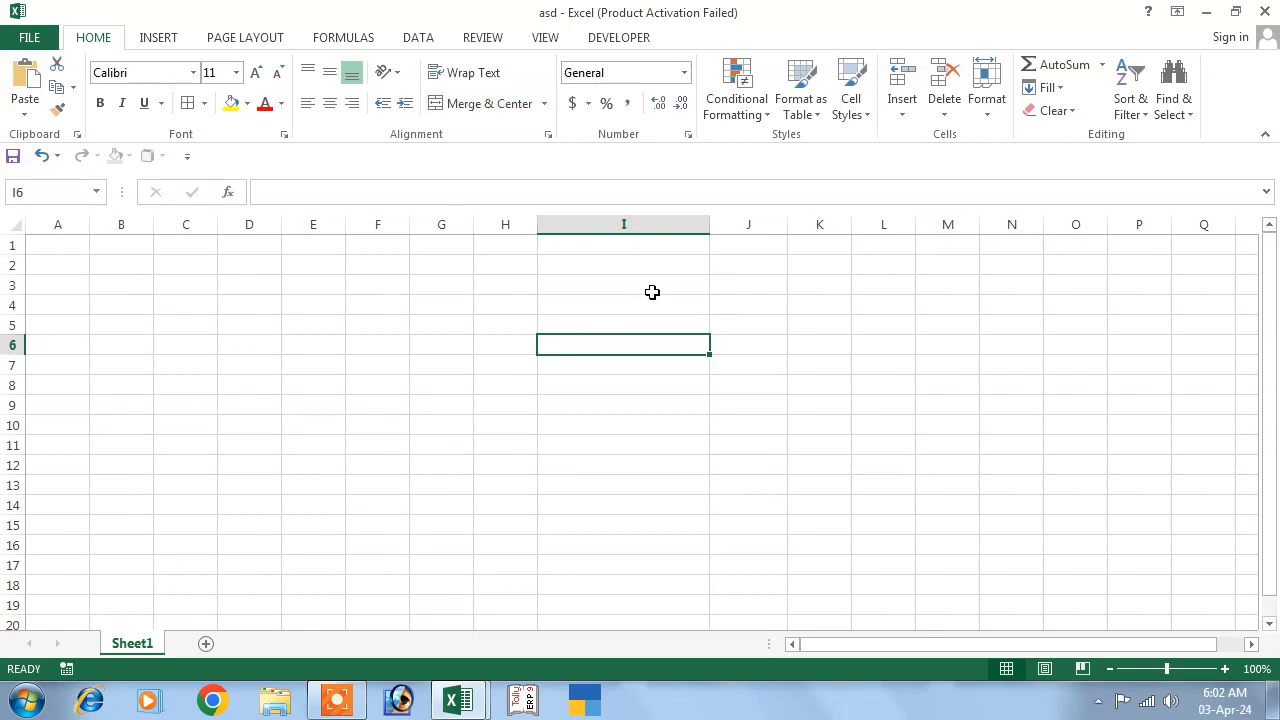
{"action": "left_click_drag", "start_coordinate": [710, 226], "coordinate": [606, 226]}
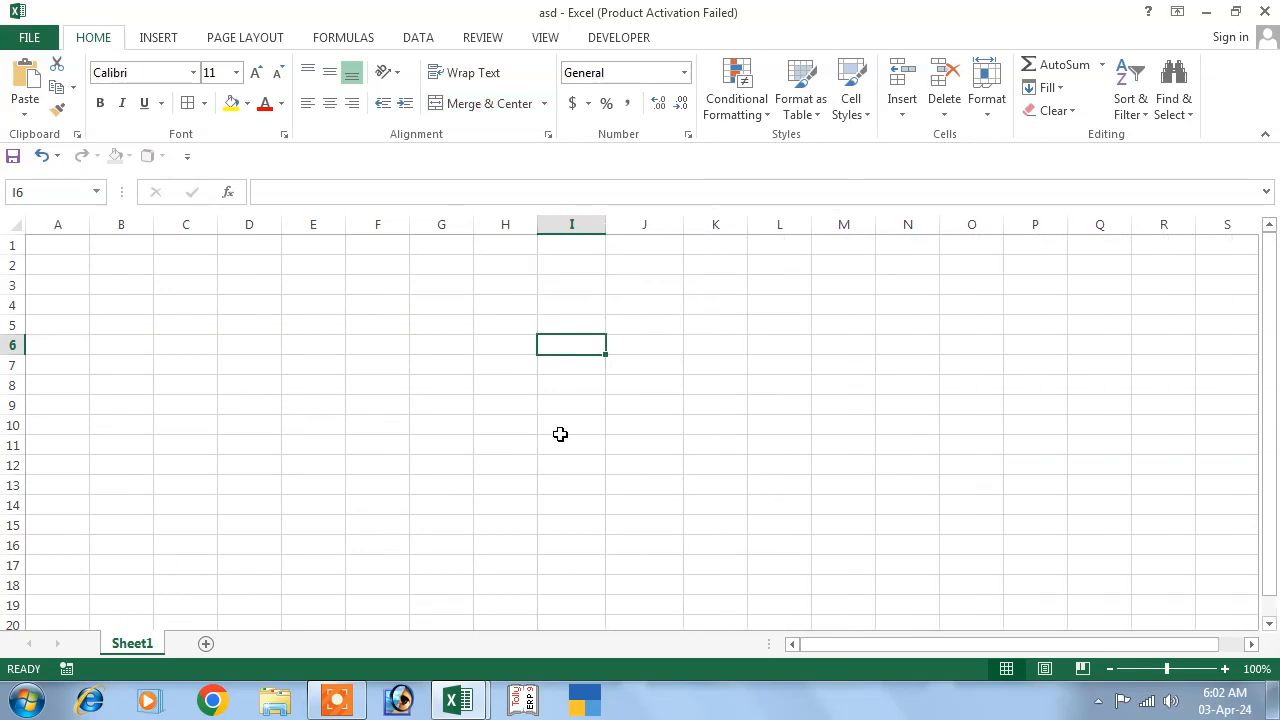
{"action": "left_click_drag", "start_coordinate": [240, 244], "coordinate": [880, 311]}
{"action": "left_click", "coordinate": [486, 104]}
{"action": "left_click", "coordinate": [529, 366]}
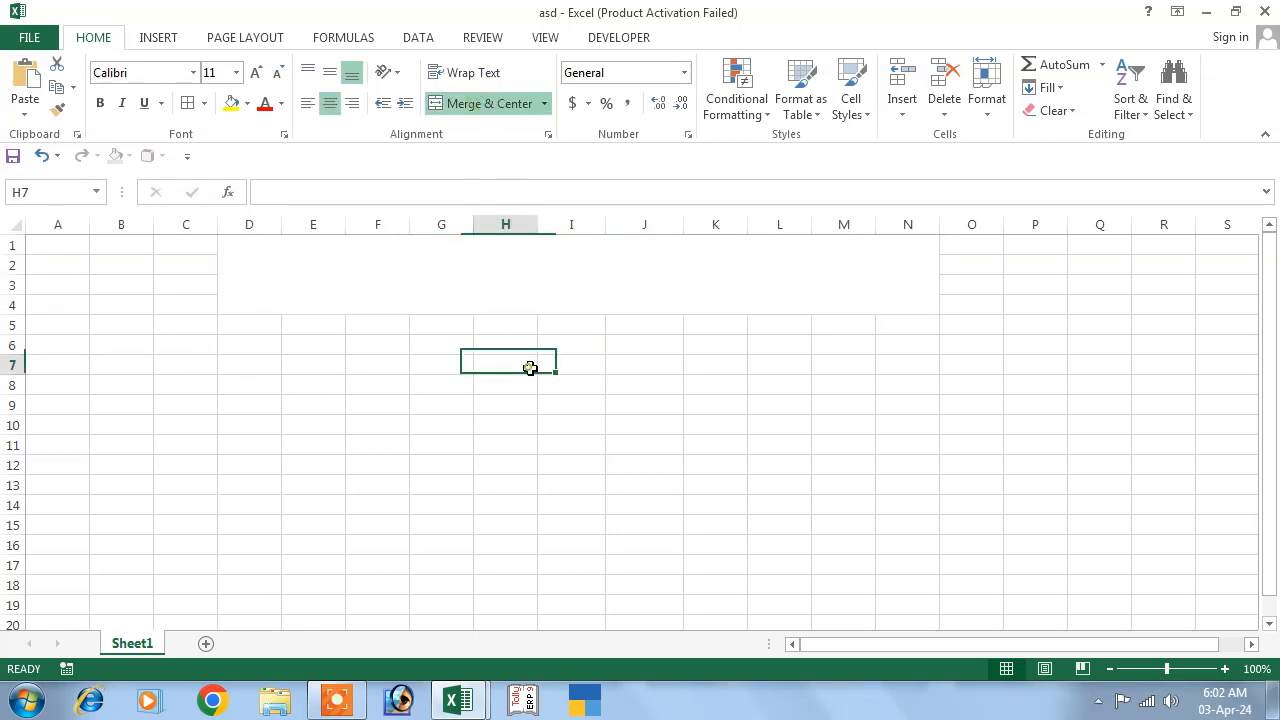
{"action": "left_click", "coordinate": [531, 285]}
Type the title 'world computer gyan' into the merged cell.
{"action": "type", "text": "w"}
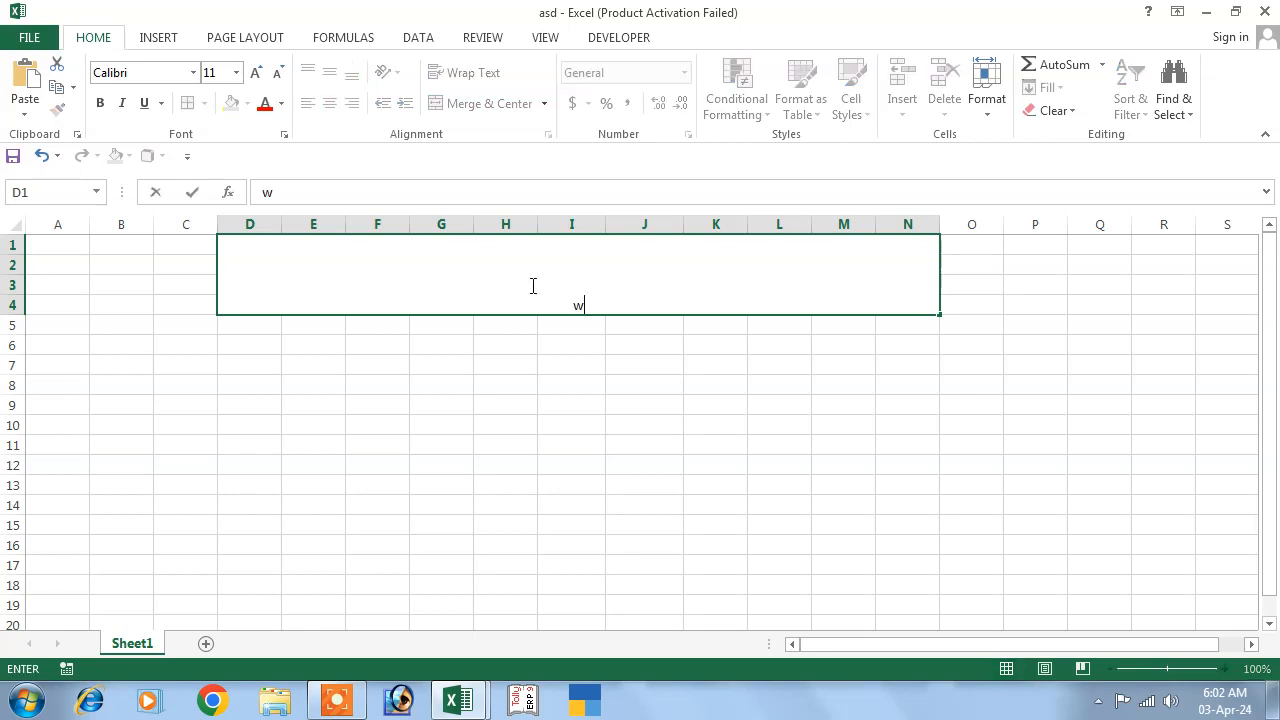
{"action": "type", "text": "orld"}
{"action": "key", "text": "BackSpace"}
{"action": "type", "text": "ld computr"}
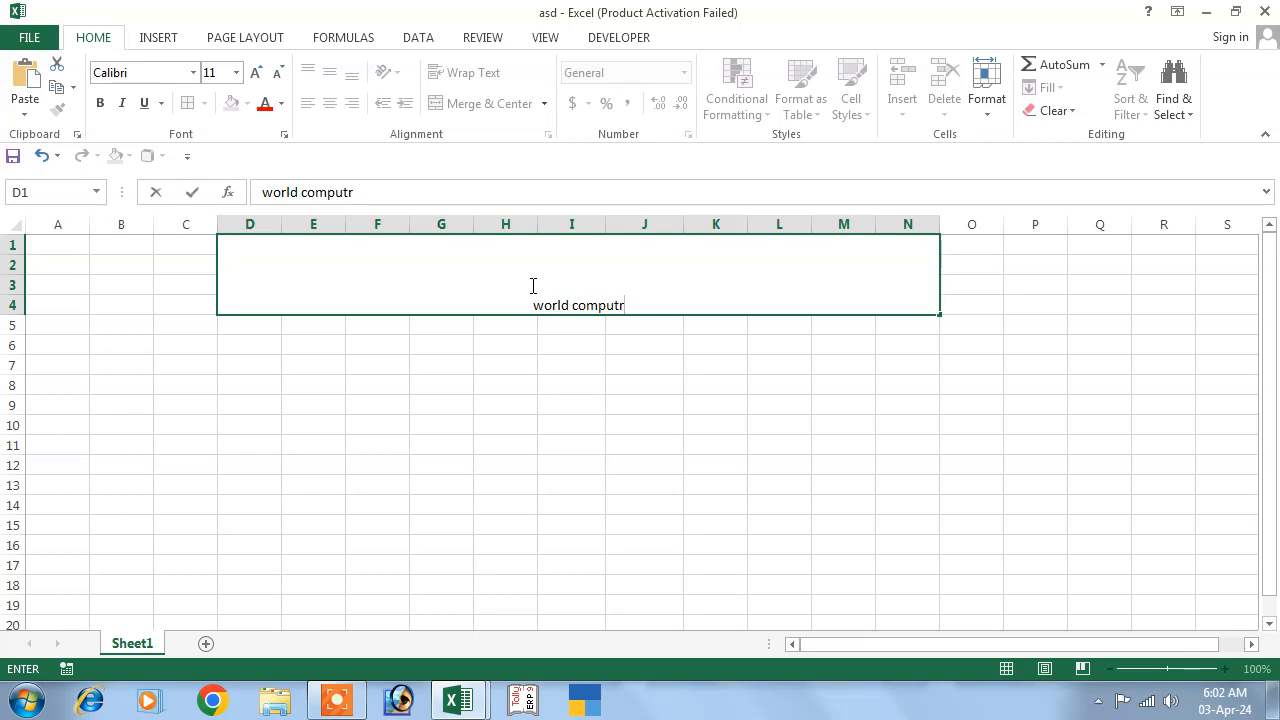
{"action": "key", "text": "BackSpace"}
{"action": "type", "text": "er gyan"}
{"action": "left_click", "coordinate": [545, 424]}
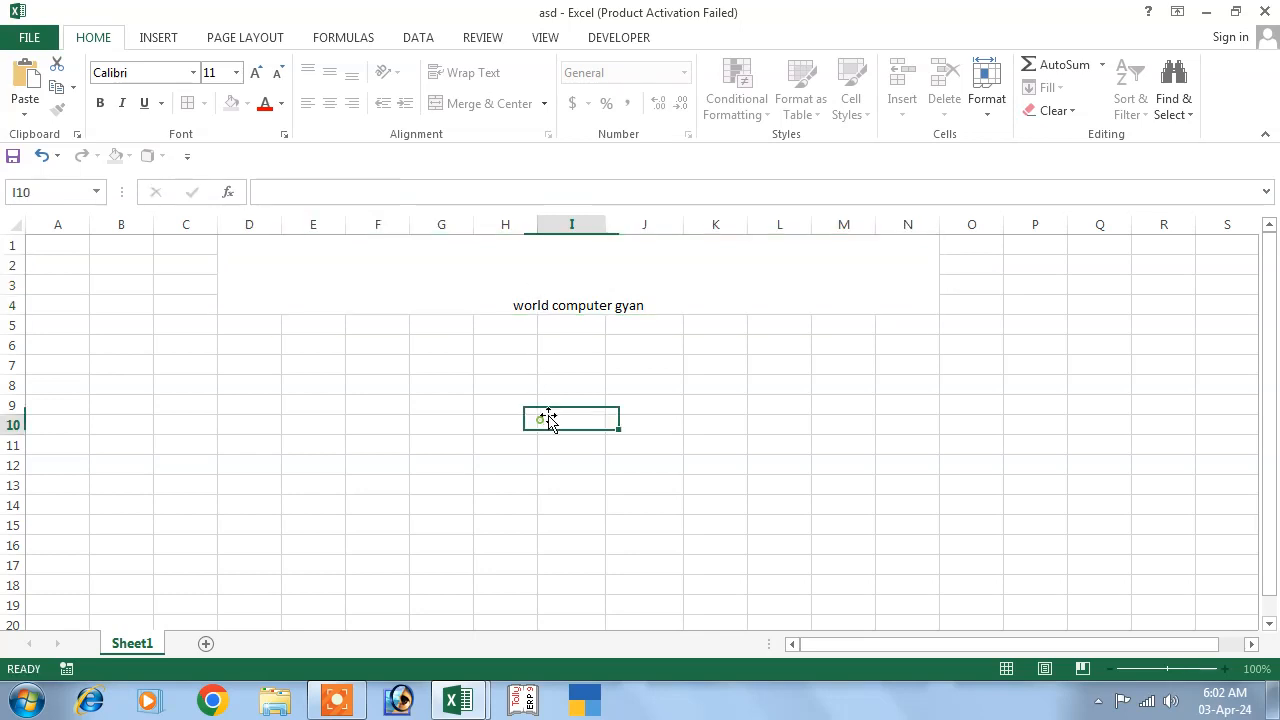
Enlarge the title font to 48 and give it yellow fill and red text.
{"action": "left_click", "coordinate": [574, 277]}
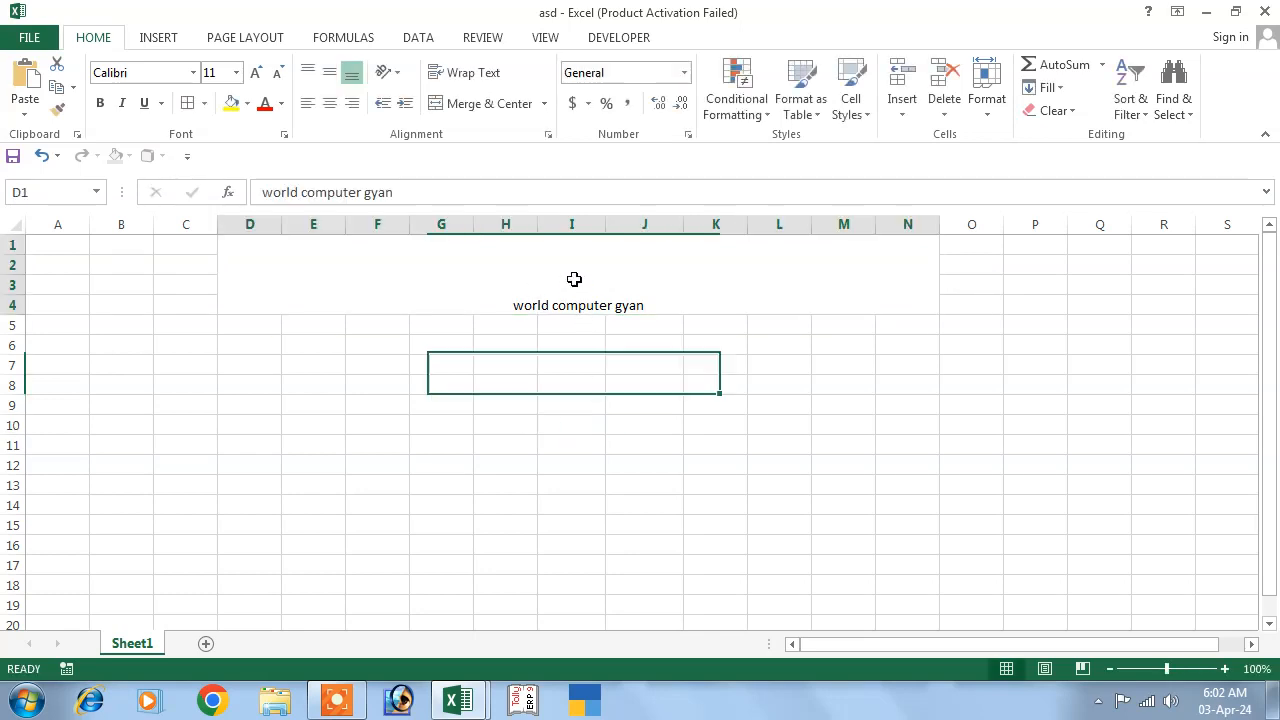
{"action": "left_click", "coordinate": [257, 73]}
{"action": "left_click", "coordinate": [257, 73]}
{"action": "left_click", "coordinate": [257, 73]}
{"action": "left_click", "coordinate": [257, 73]}
{"action": "left_click", "coordinate": [257, 73]}
{"action": "left_click", "coordinate": [257, 73]}
{"action": "left_click", "coordinate": [257, 73]}
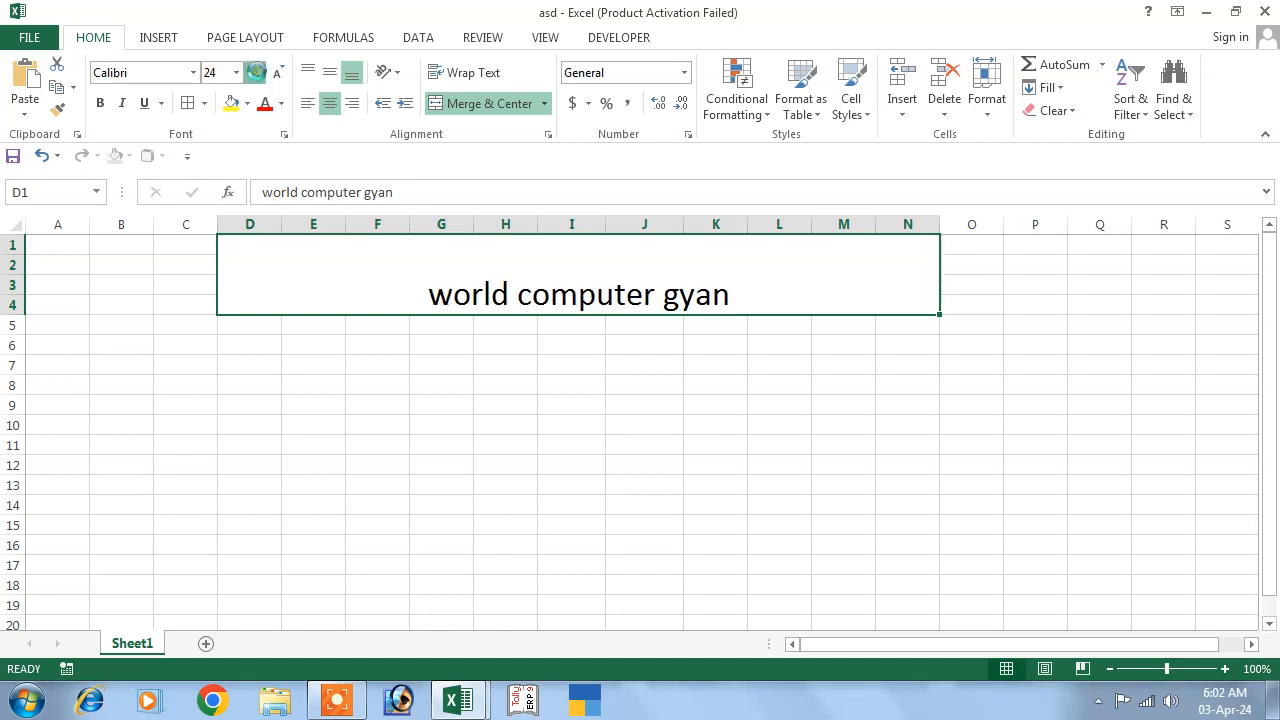
{"action": "left_click", "coordinate": [257, 73]}
{"action": "left_click", "coordinate": [257, 73]}
{"action": "left_click", "coordinate": [257, 73]}
{"action": "left_click", "coordinate": [257, 73]}
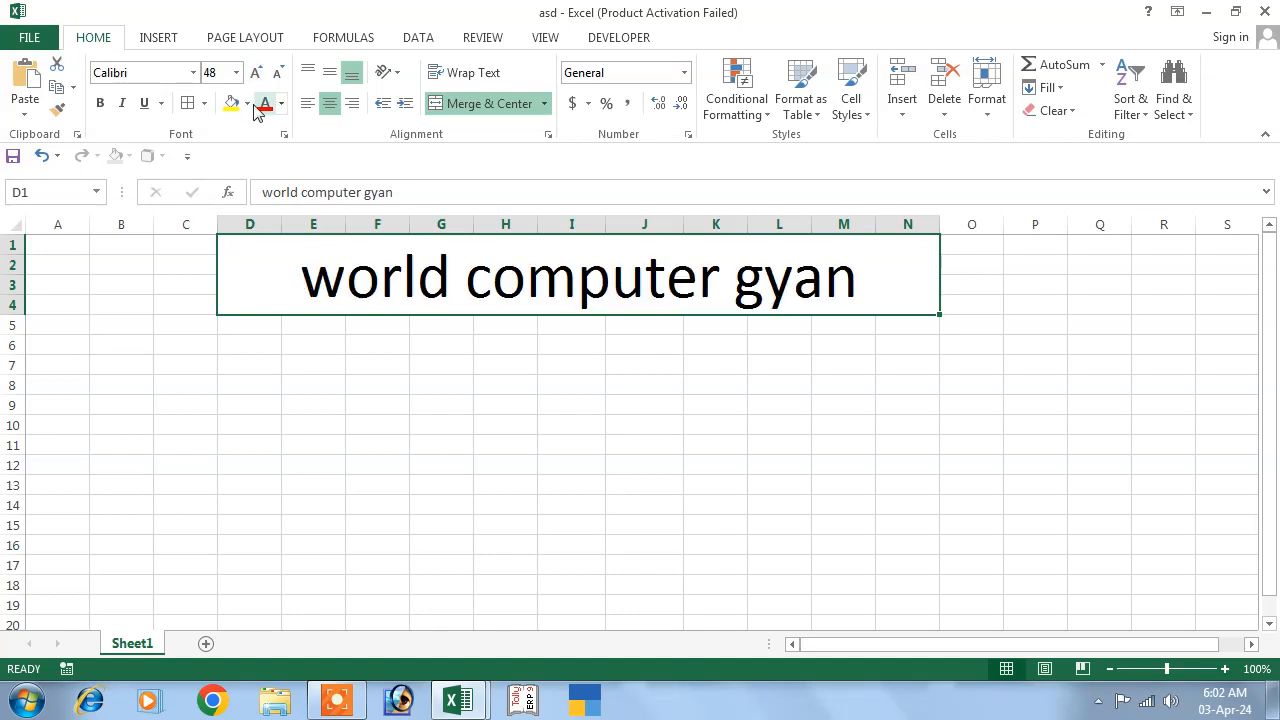
{"action": "left_click", "coordinate": [232, 104]}
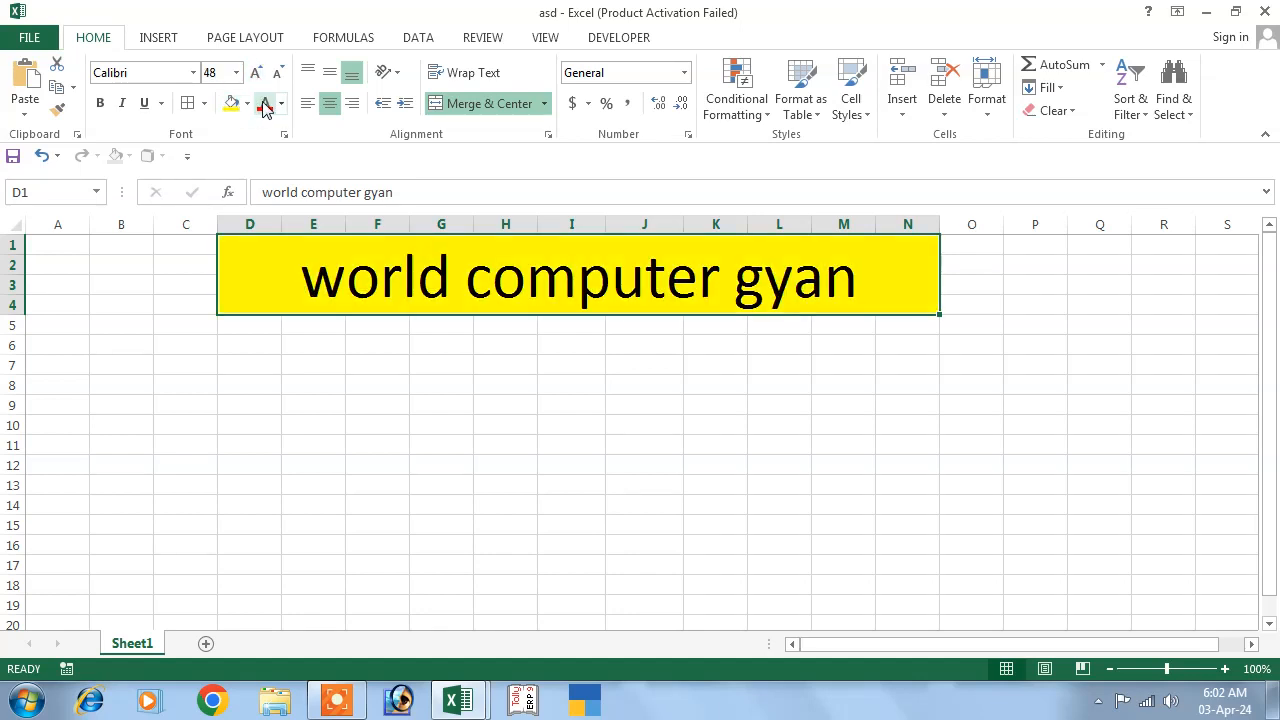
{"action": "left_click", "coordinate": [265, 104]}
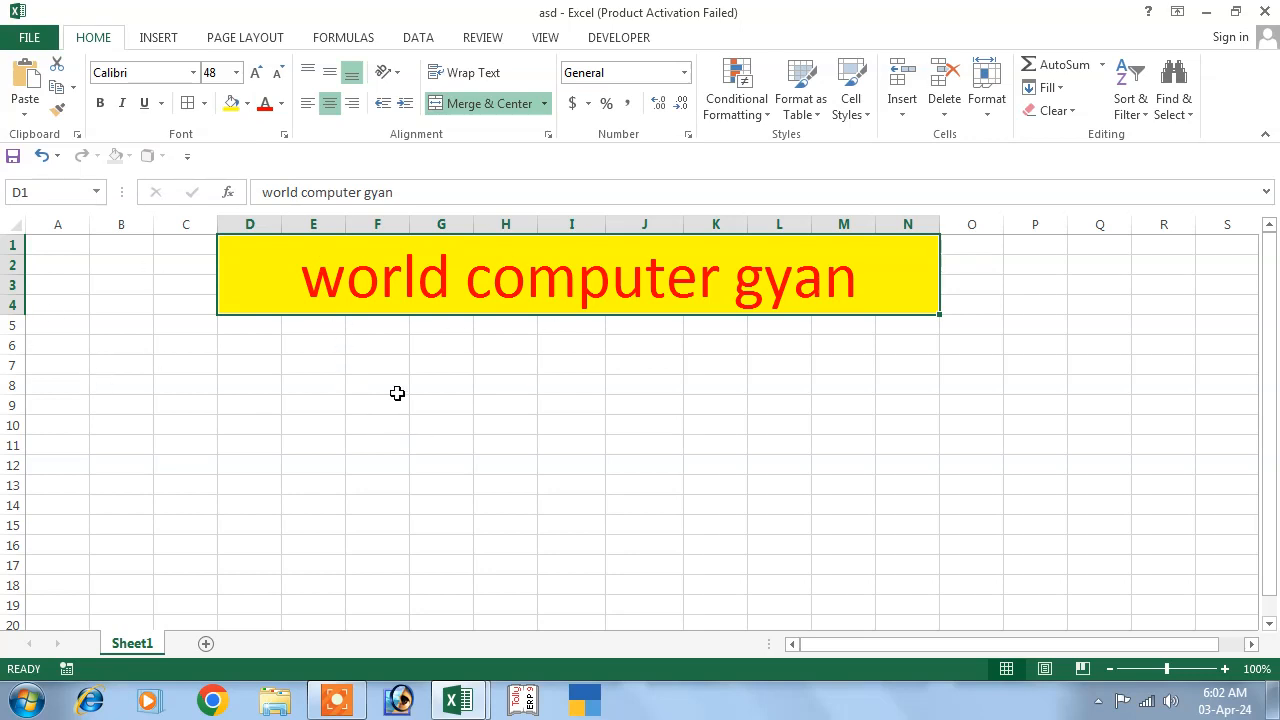
{"action": "left_click", "coordinate": [462, 464]}
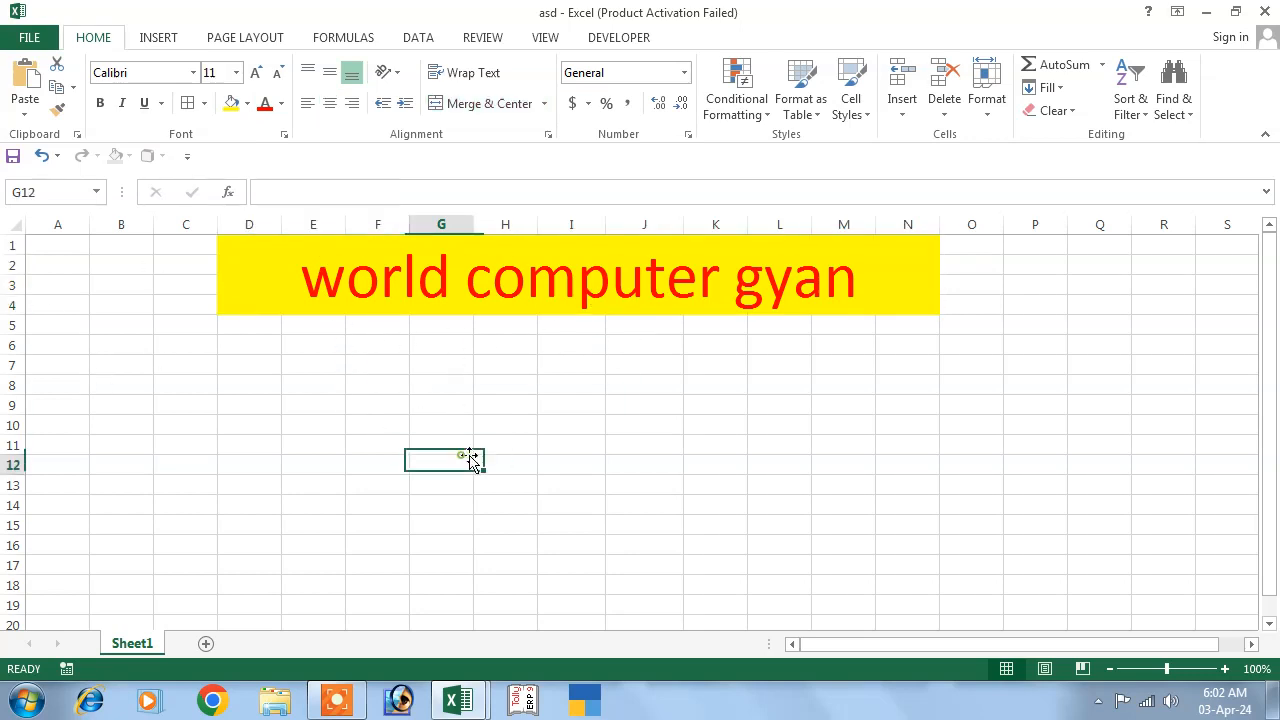